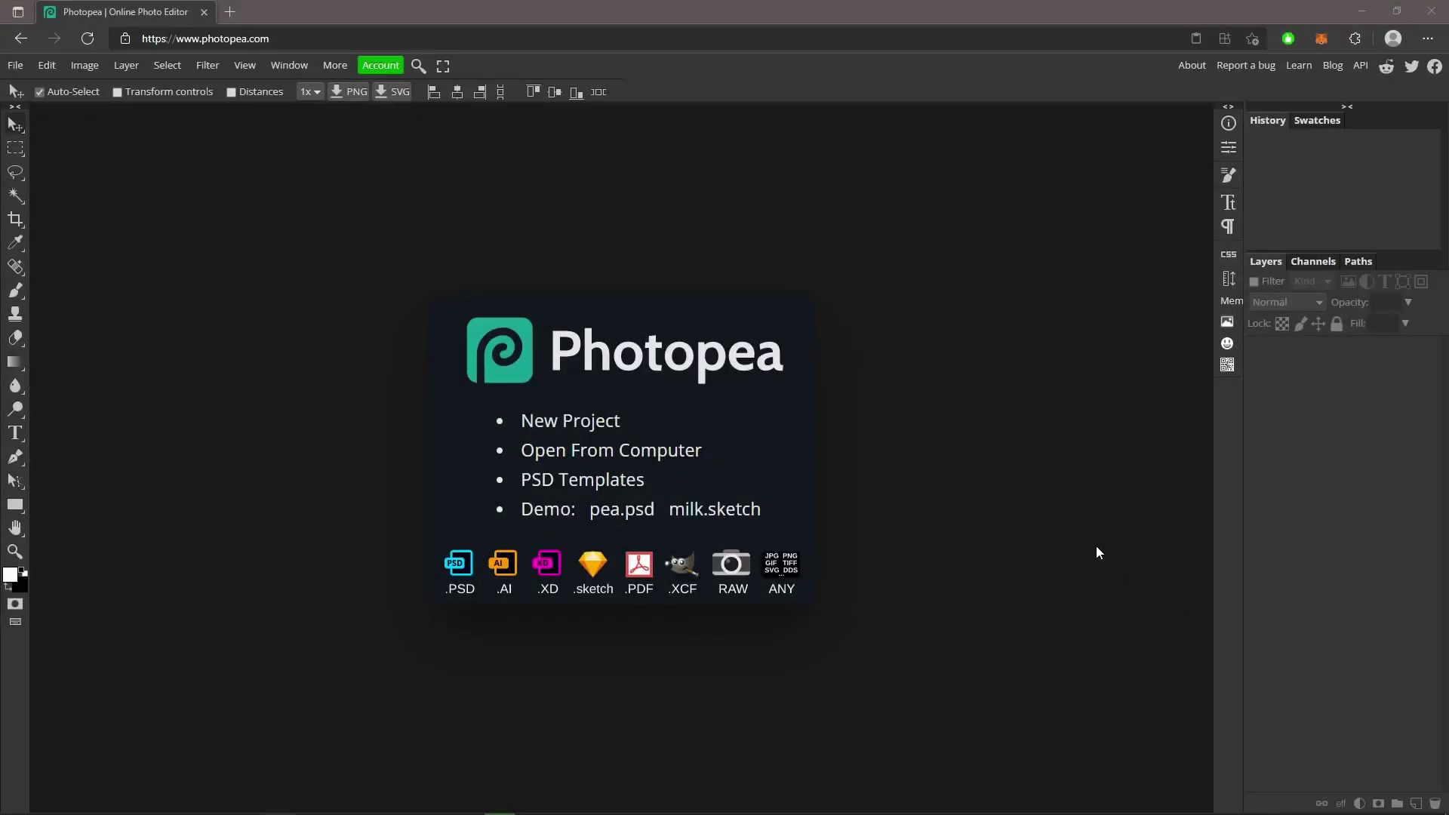
Create a new blank white document 1100 px wide and 440 px high.
left_click(603, 421)
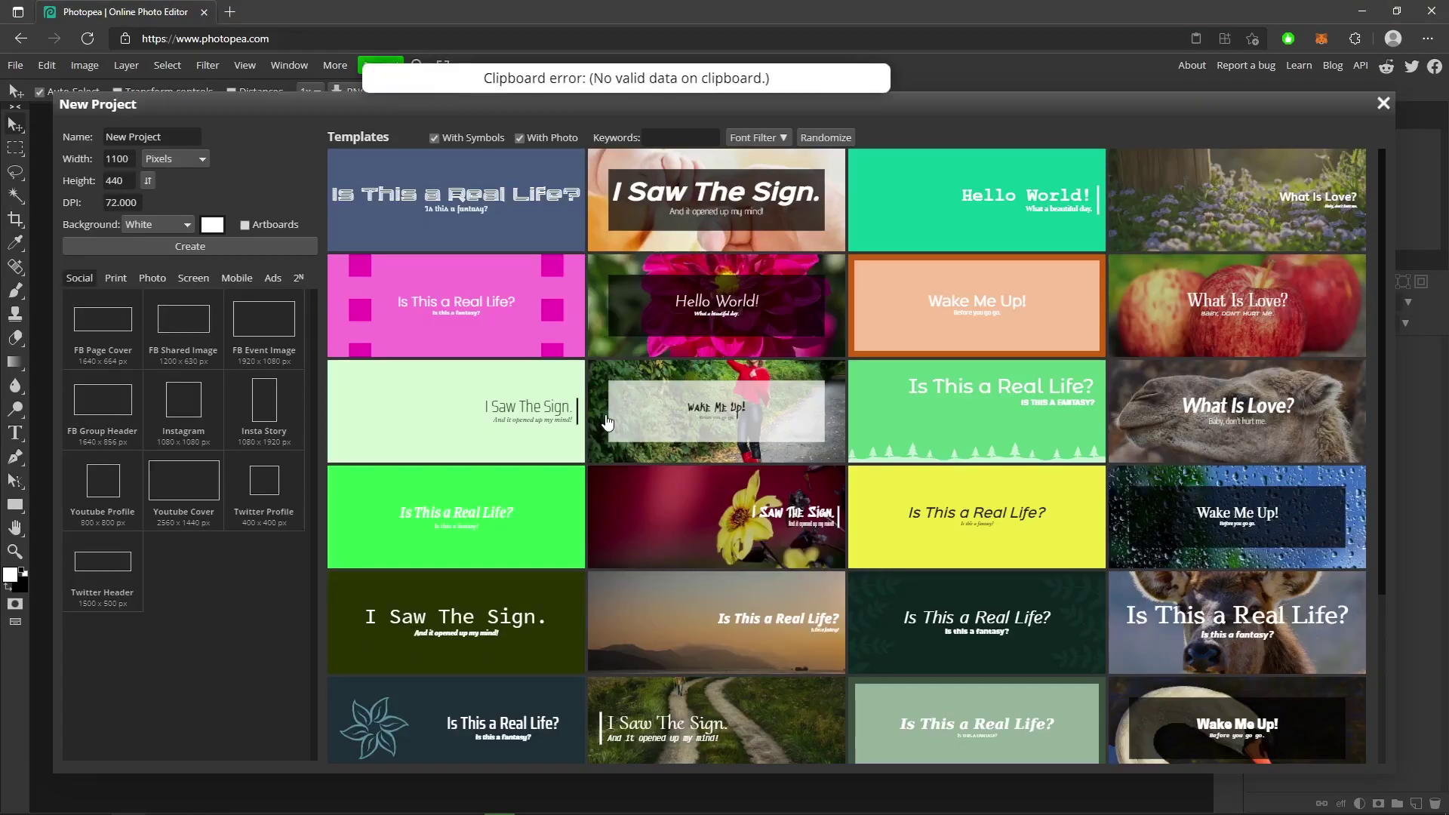
left_click(119, 158)
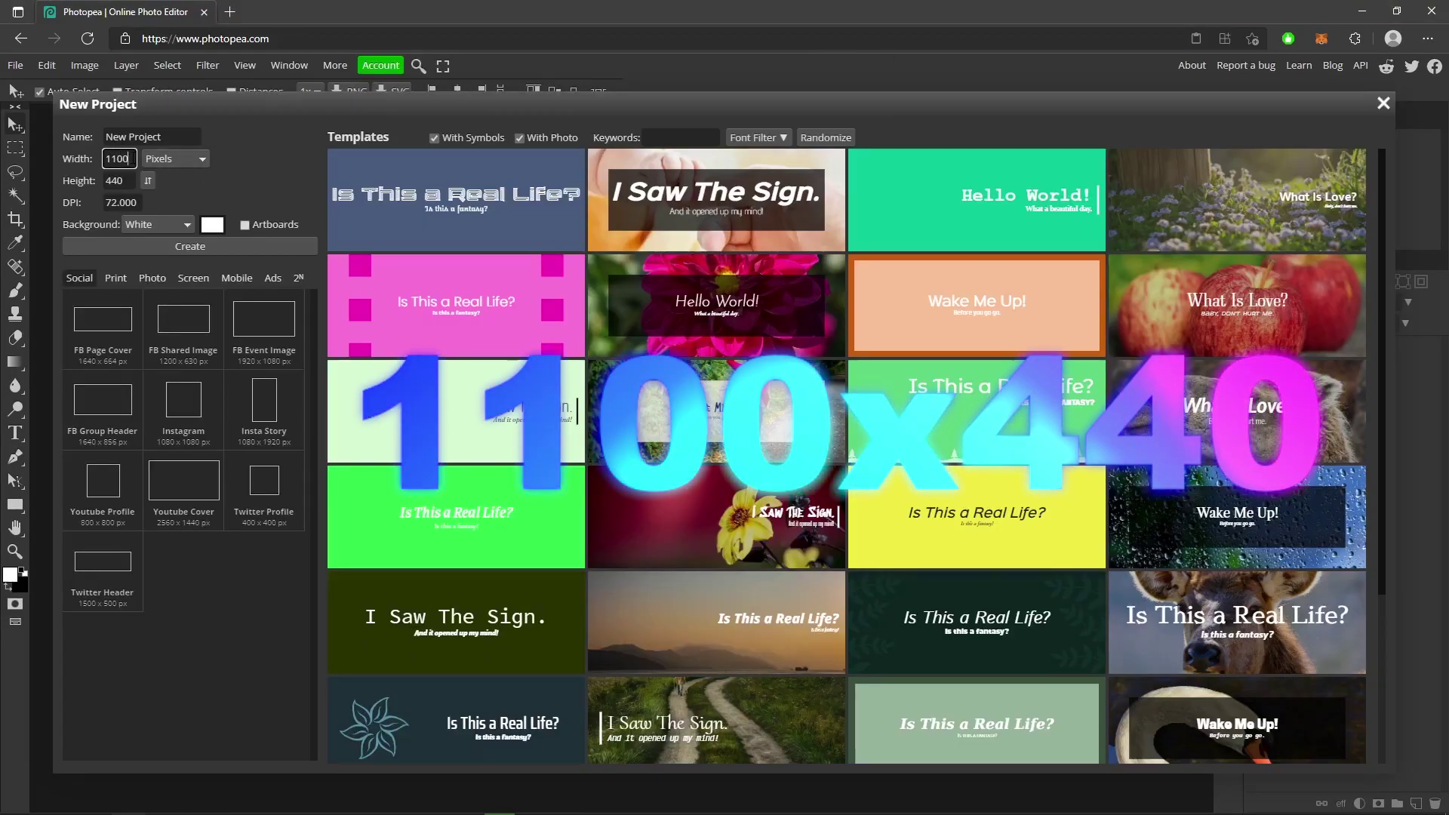
left_click(119, 180)
double_click(120, 180)
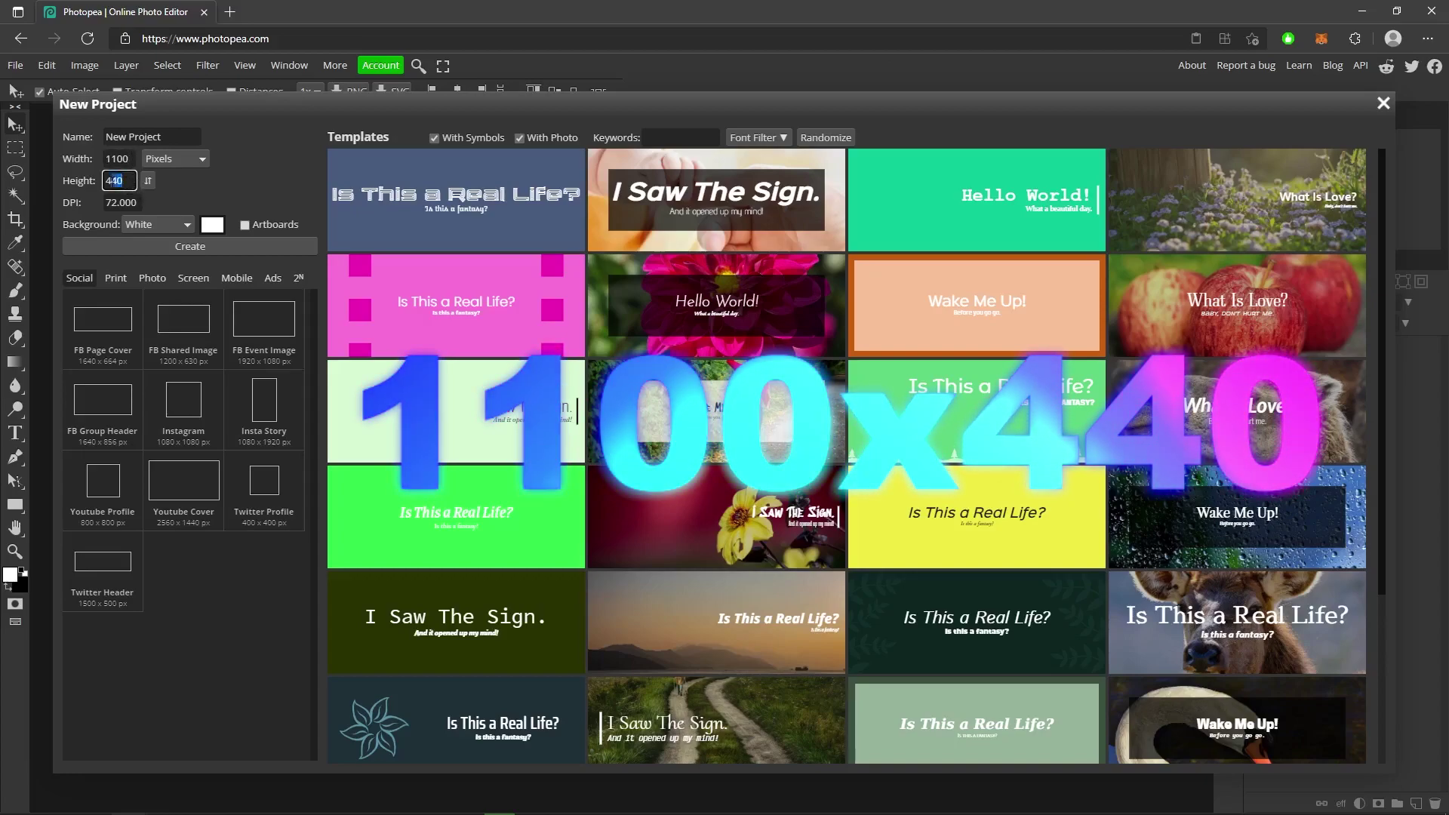
left_click(190, 247)
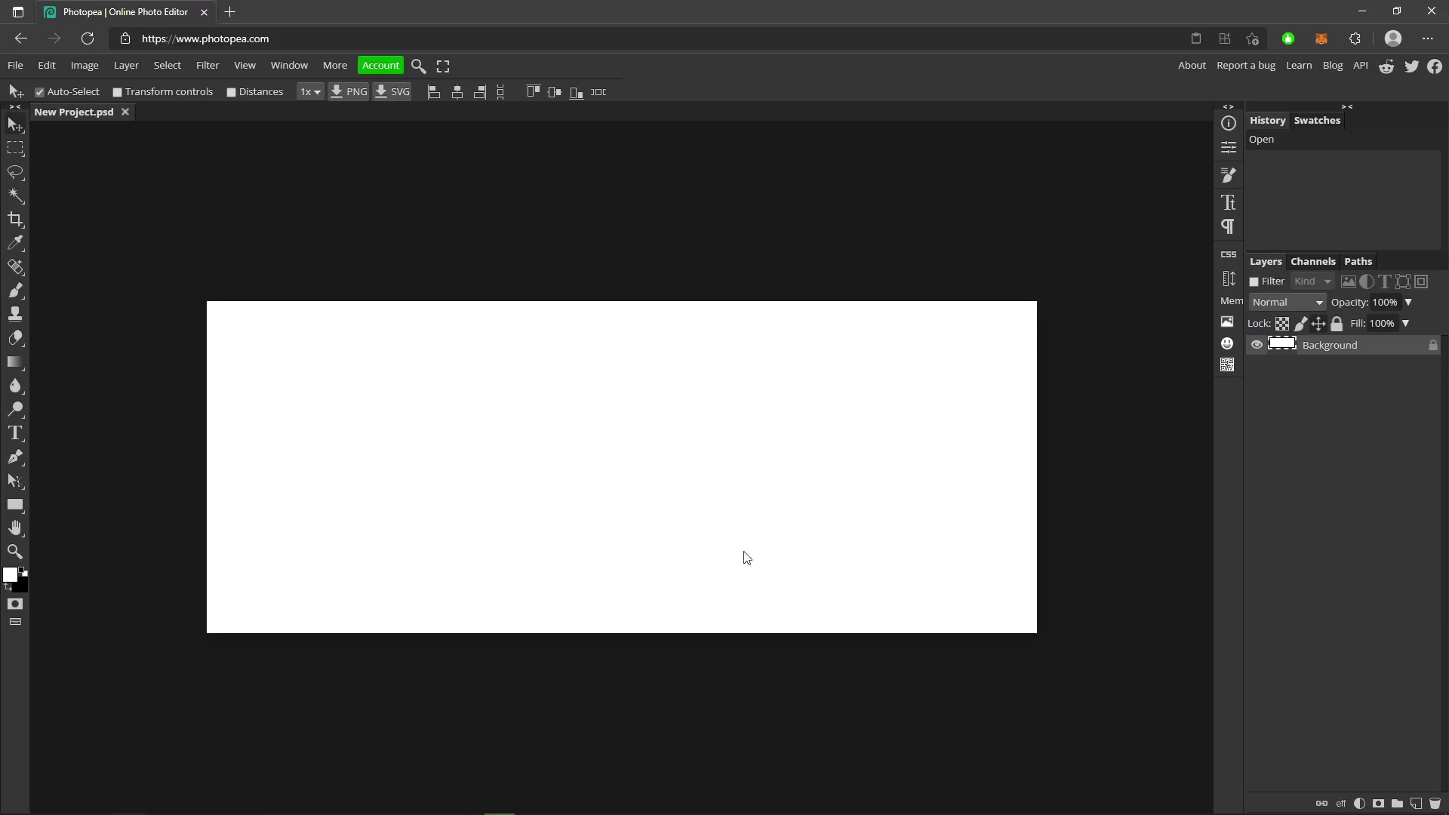
Enable a Gradient Overlay on the Background layer and make its end stop dark blue.
double_click(1390, 353)
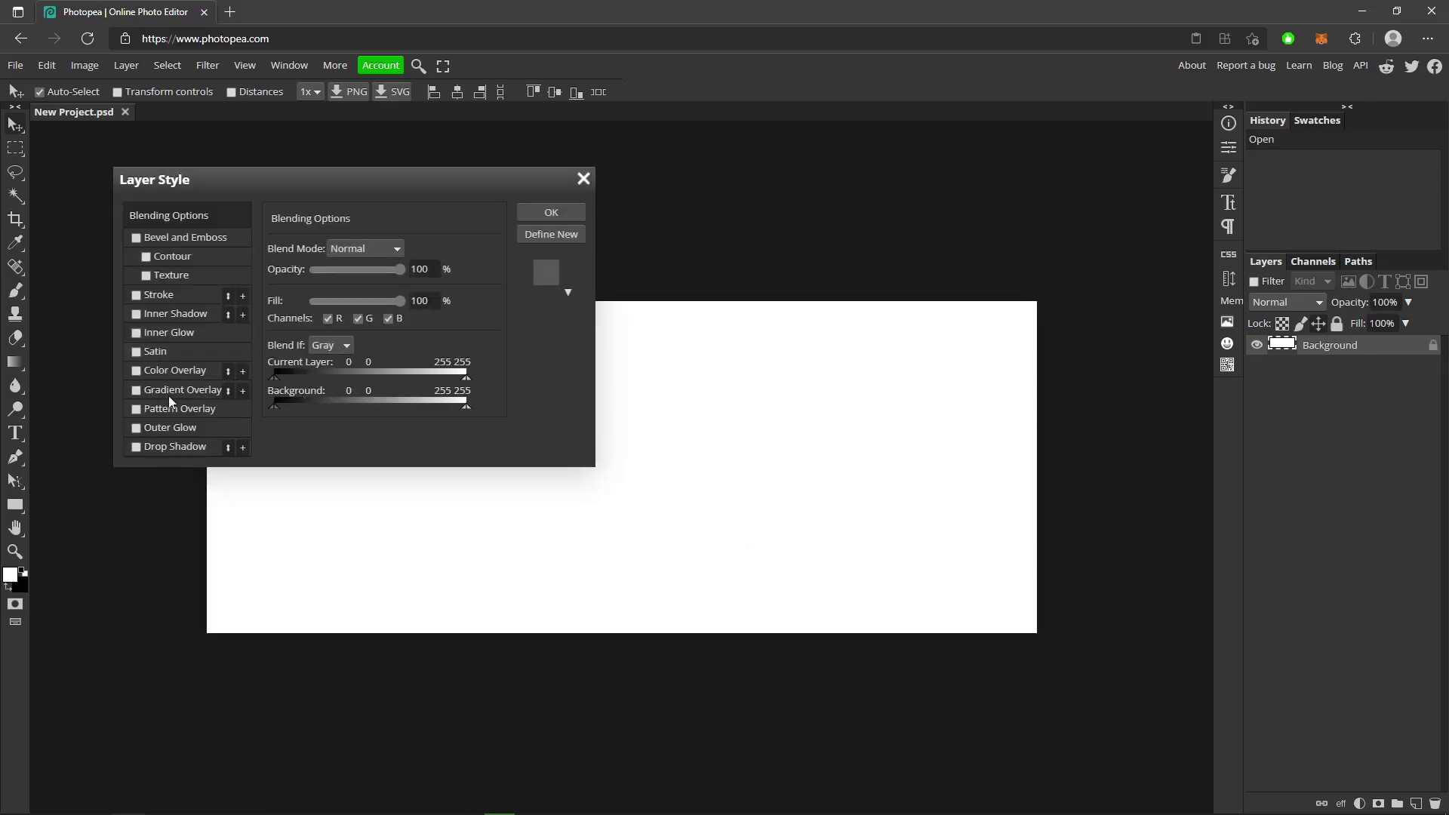
left_click(136, 391)
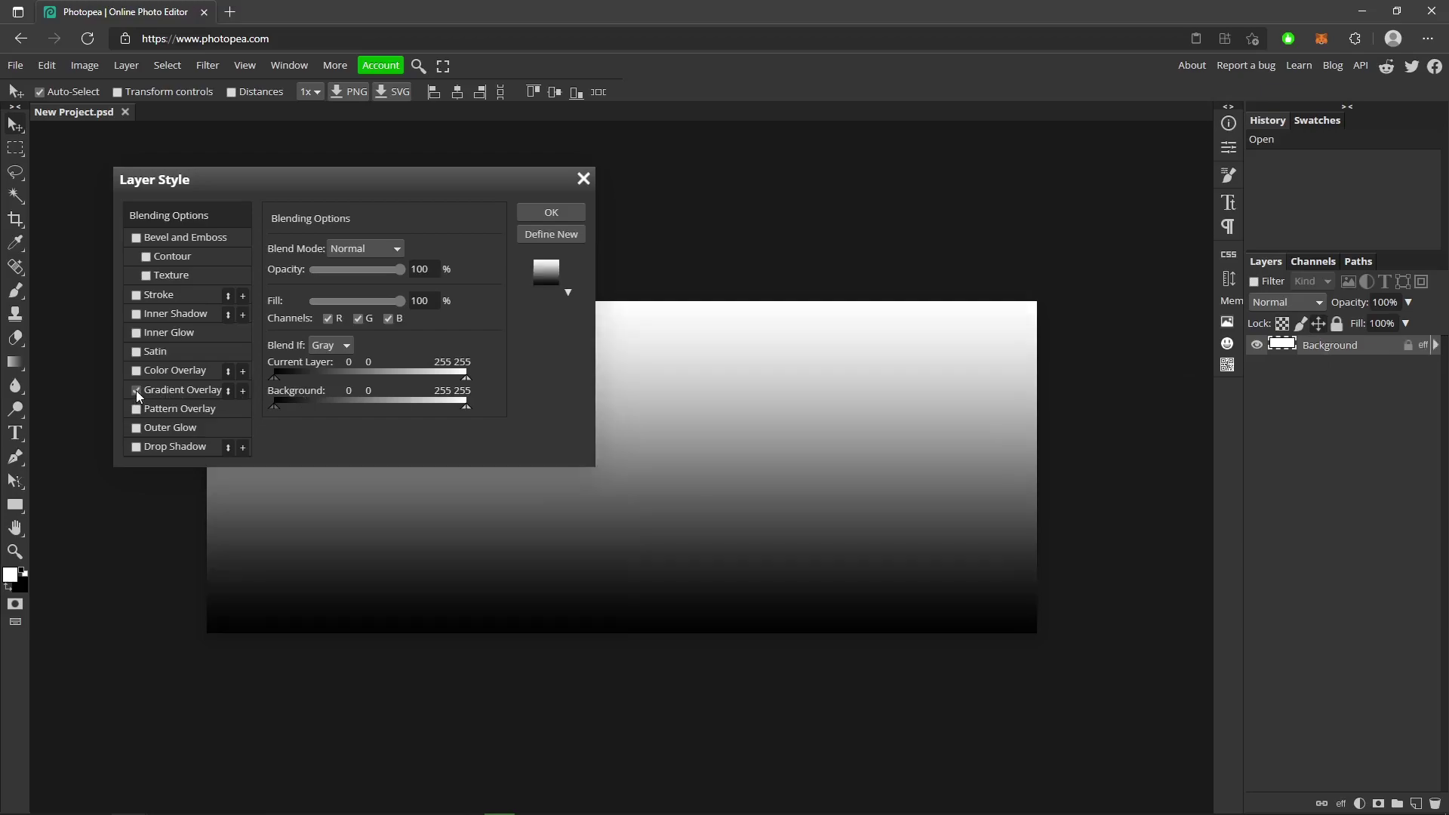
left_click(184, 391)
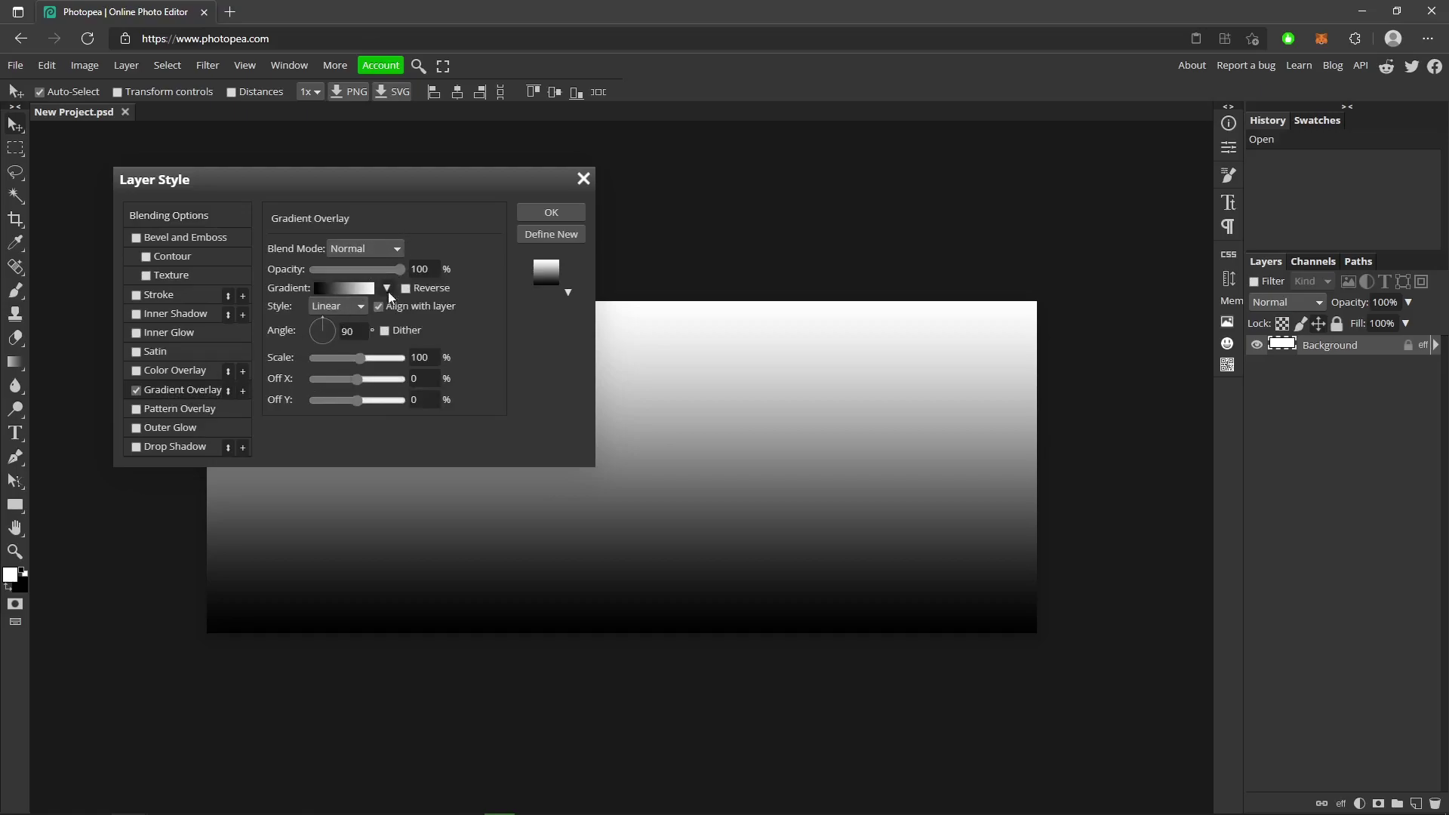
left_click(341, 290)
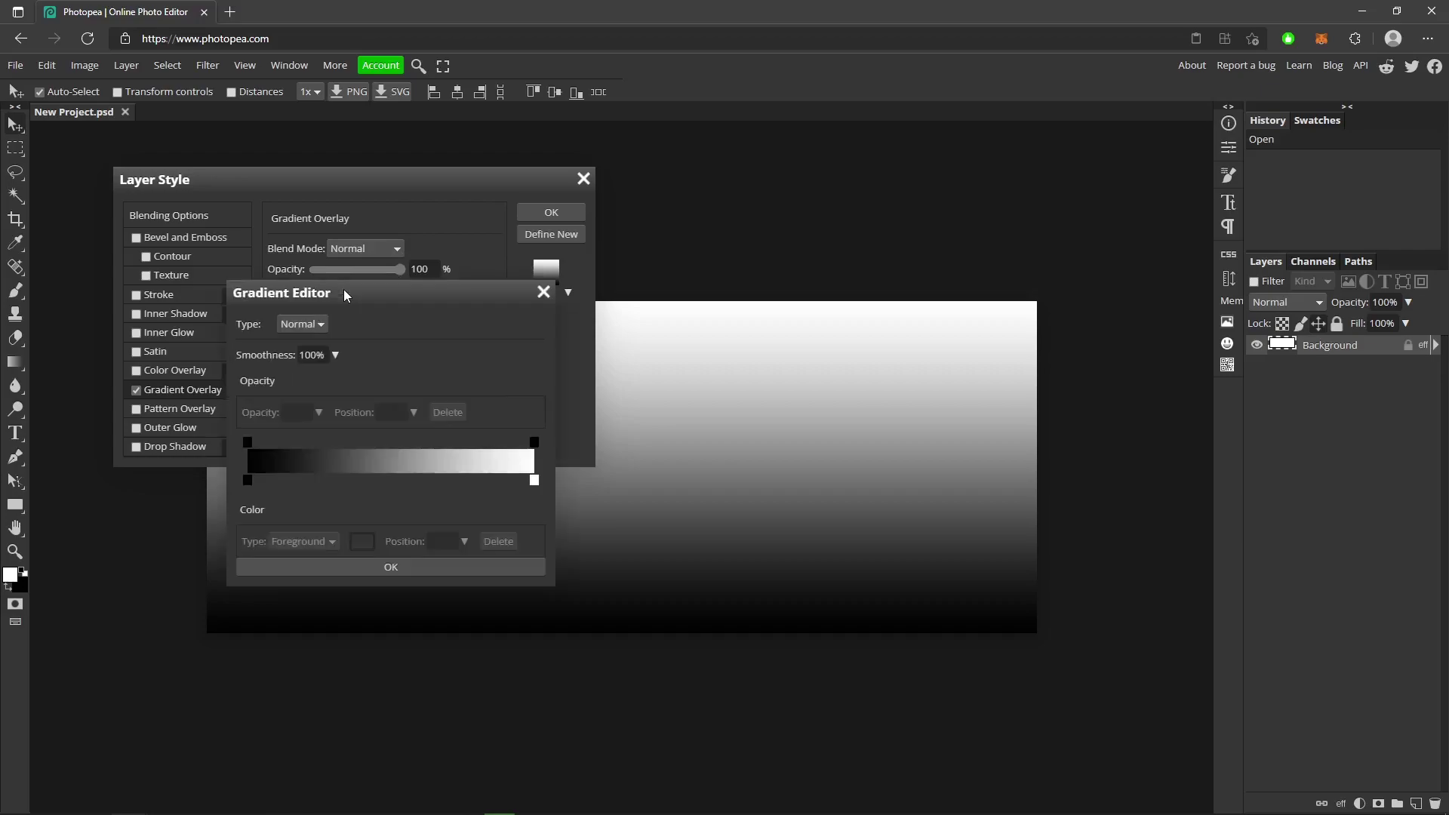
double_click(534, 481)
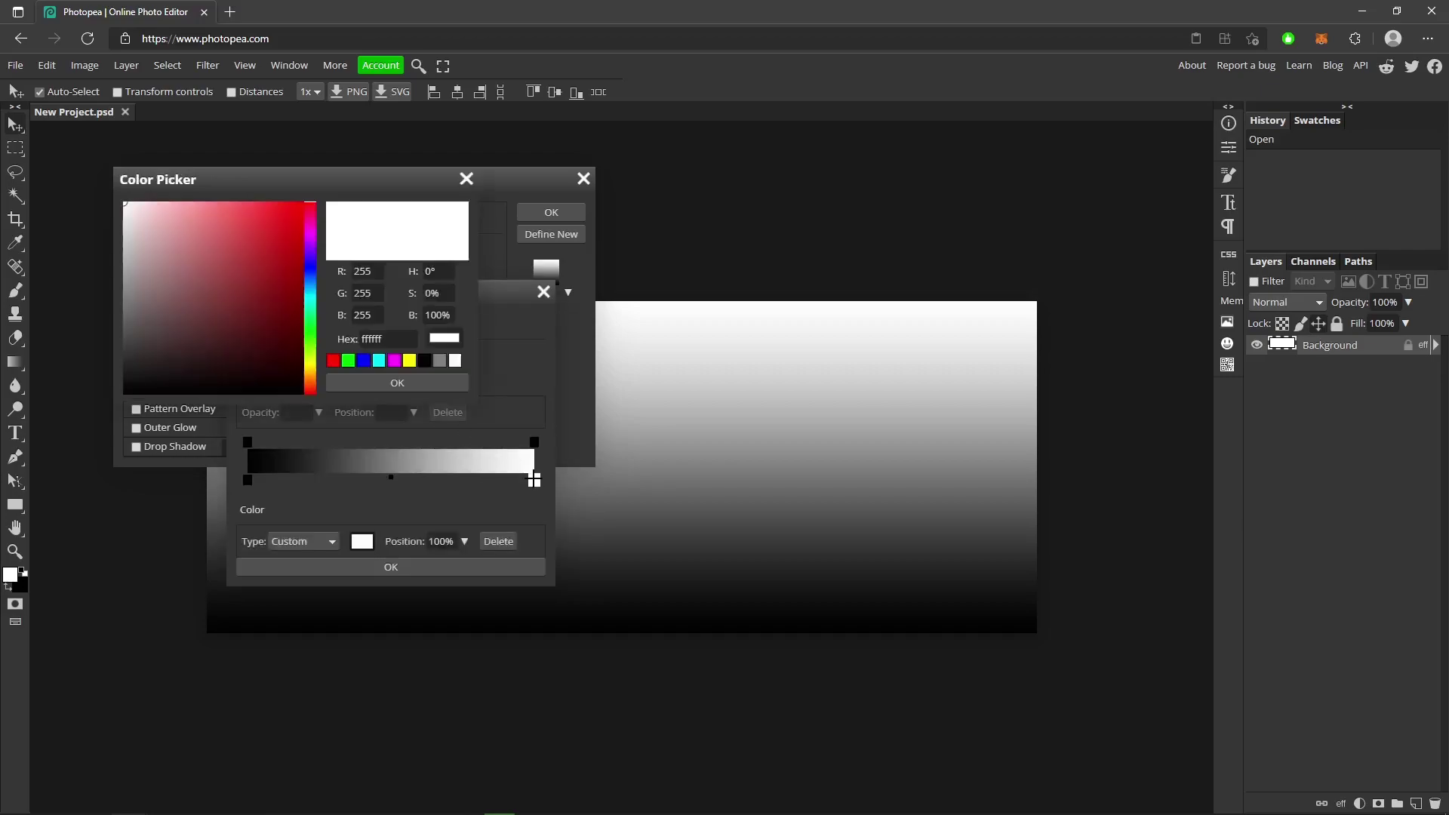
left_click(310, 268)
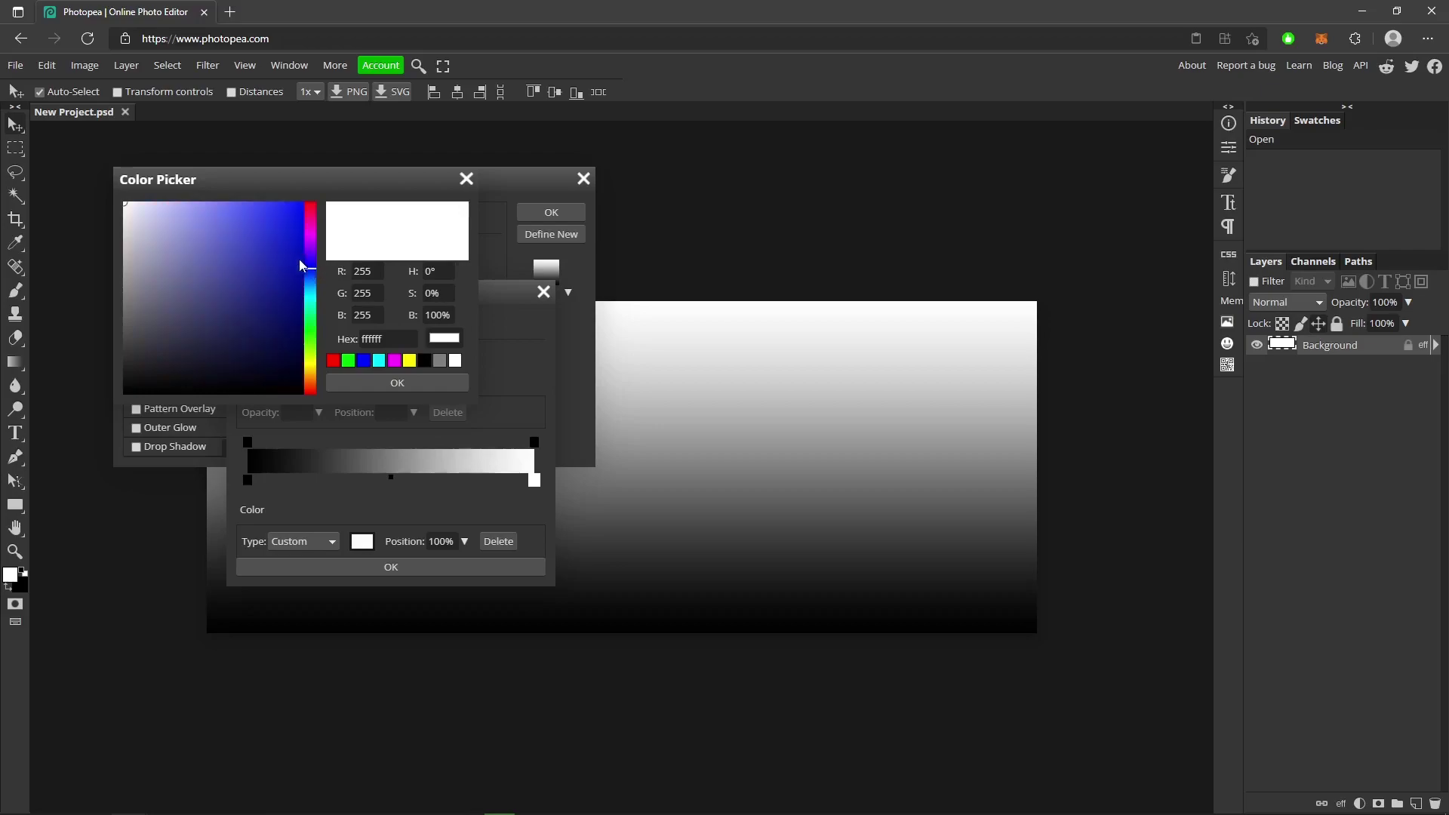
mouse_move(303, 273)
left_mouse_down()
mouse_move(330, 348)
mouse_move(336, 328)
left_mouse_up()
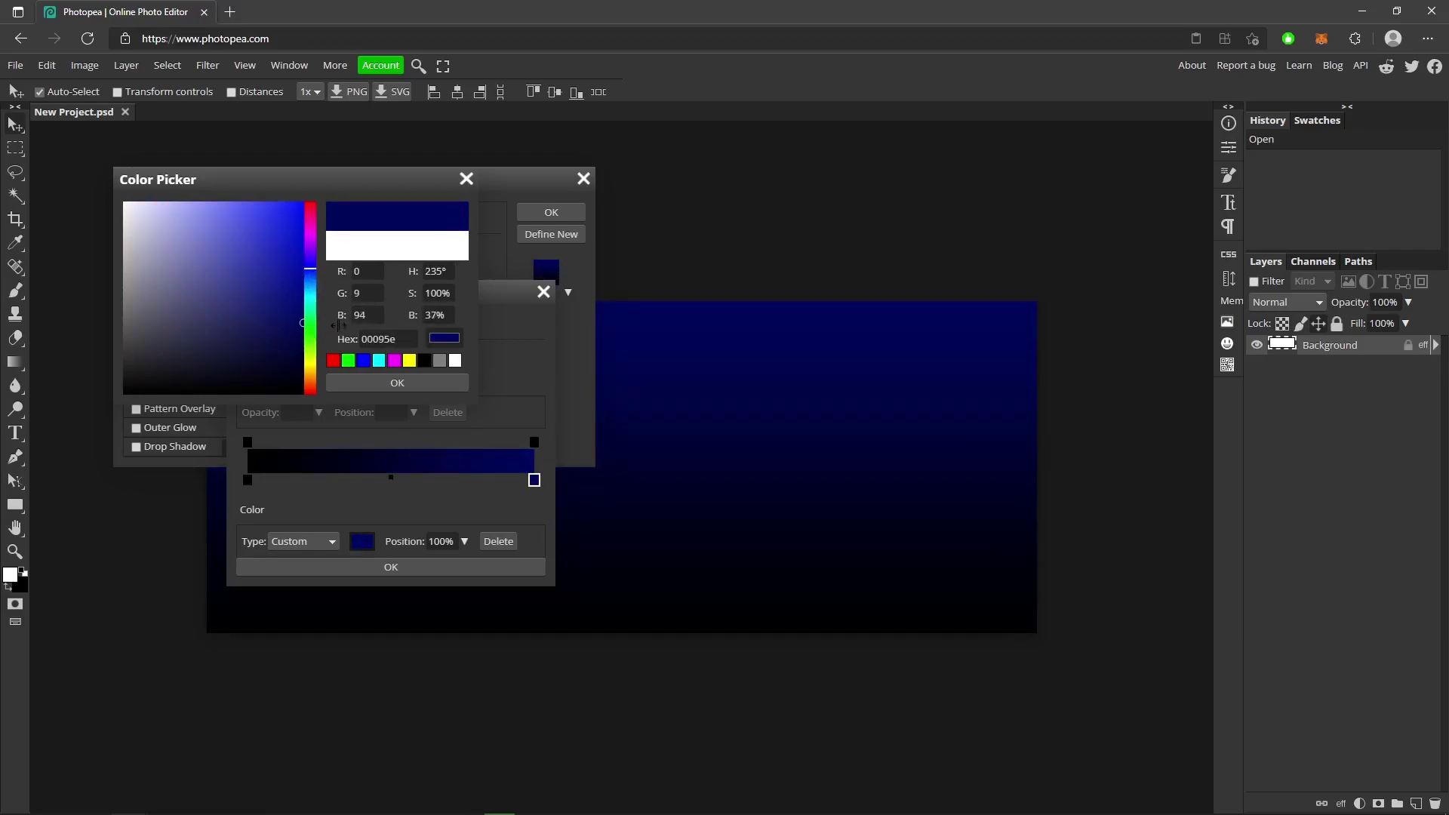
left_click(396, 384)
left_click(414, 567)
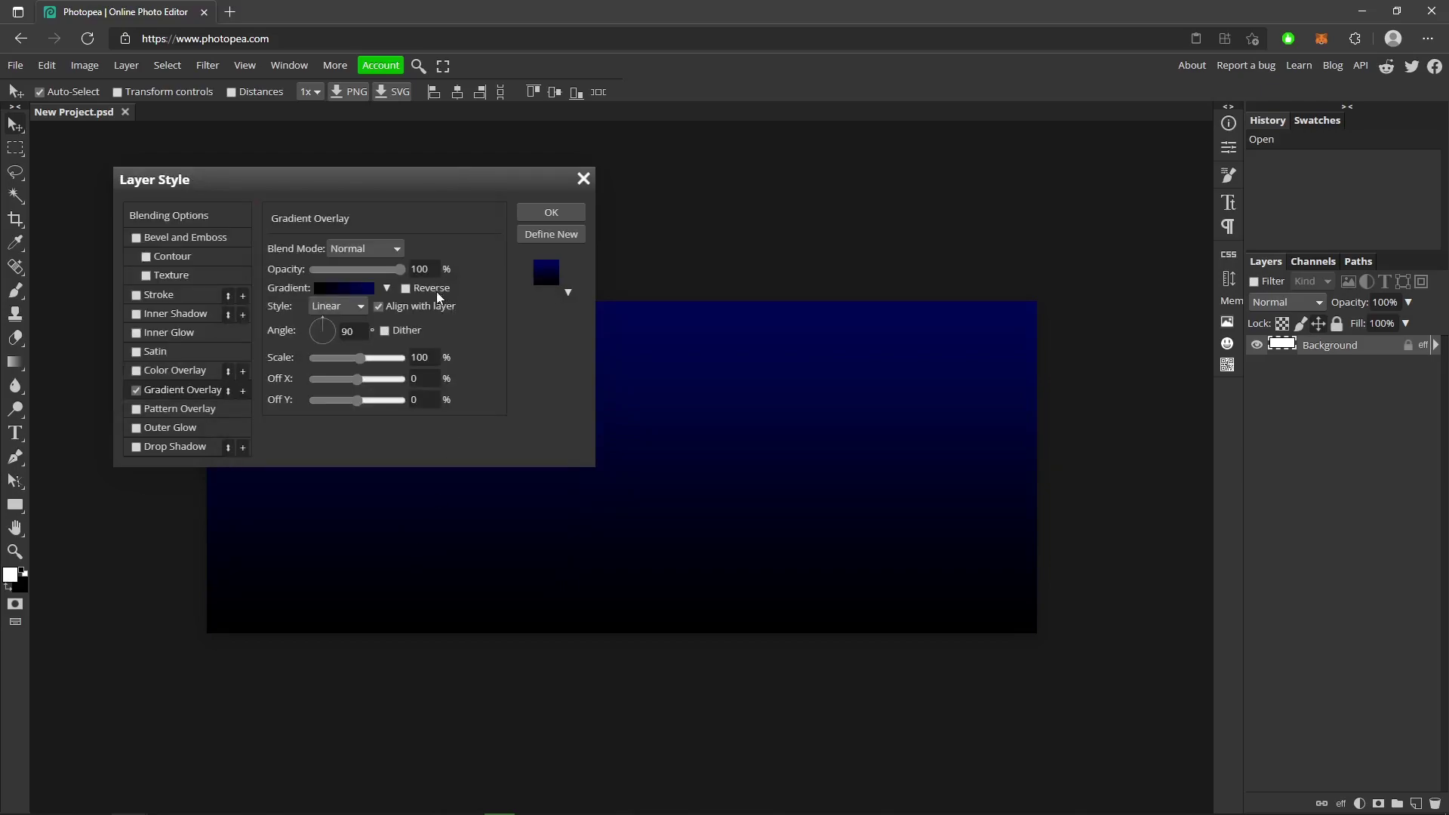
Set the gradient to Radial, reversed, at 416% scale, and apply the style.
left_click(327, 306)
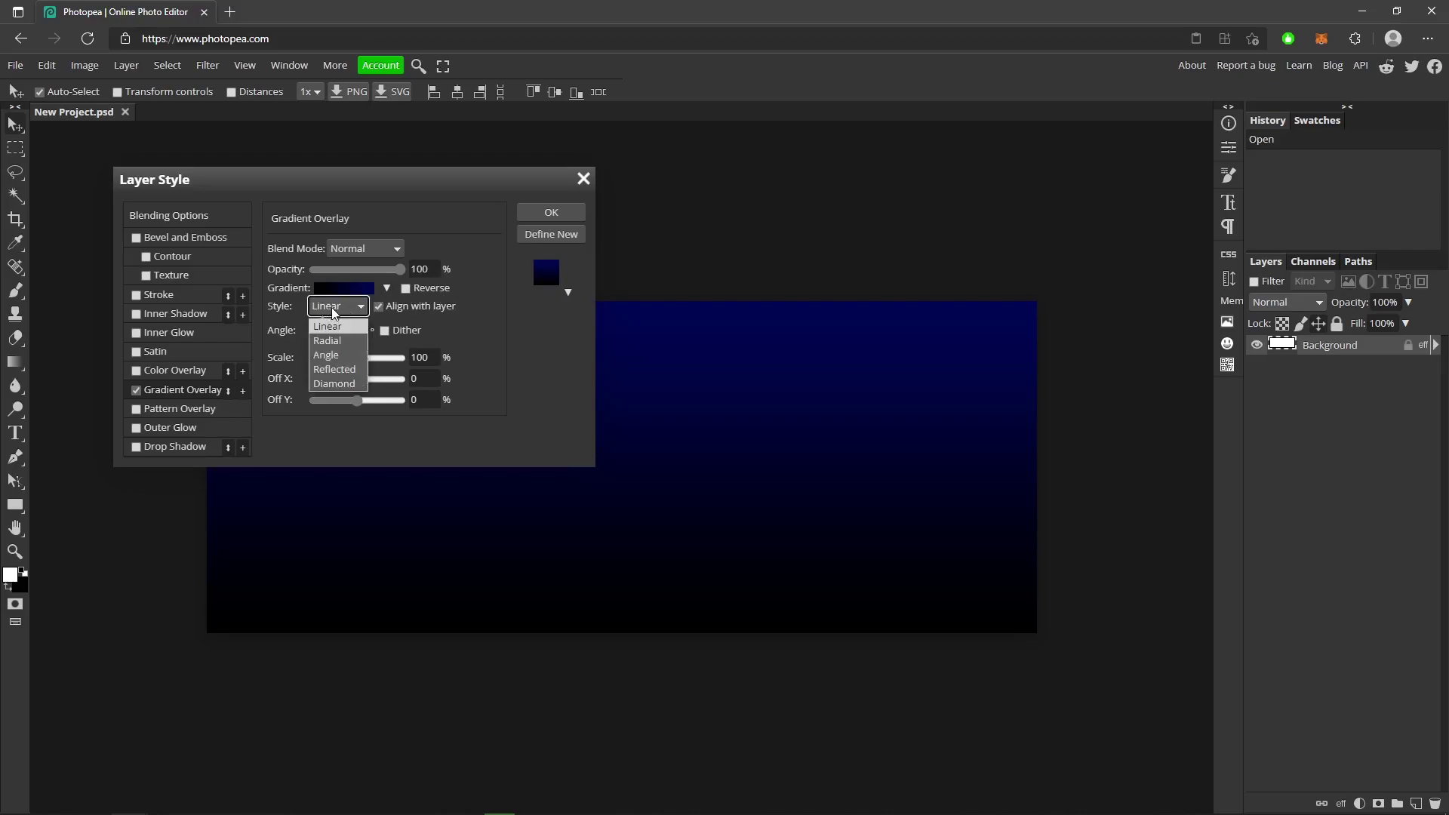
left_click(341, 329)
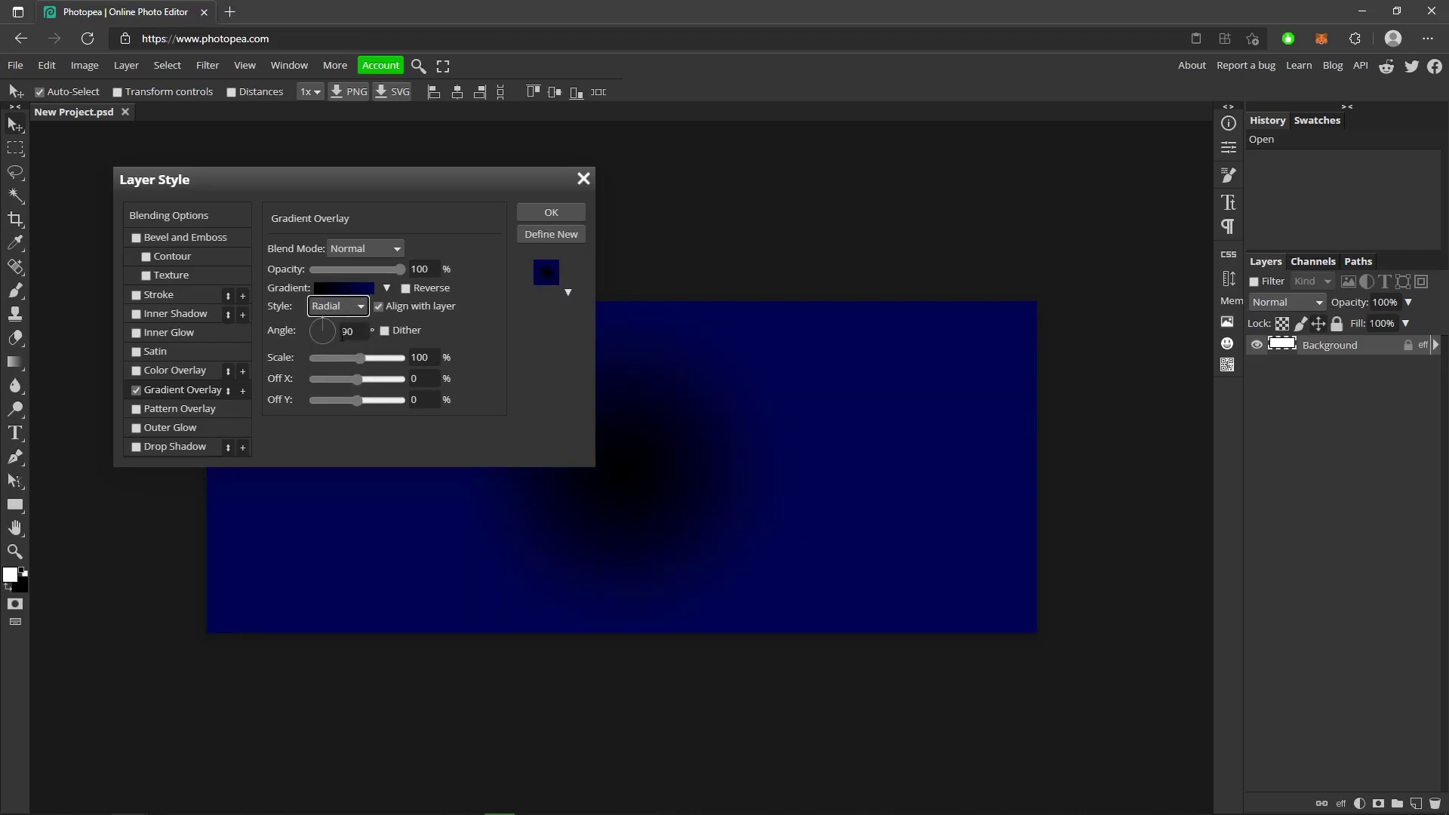
left_click(406, 288)
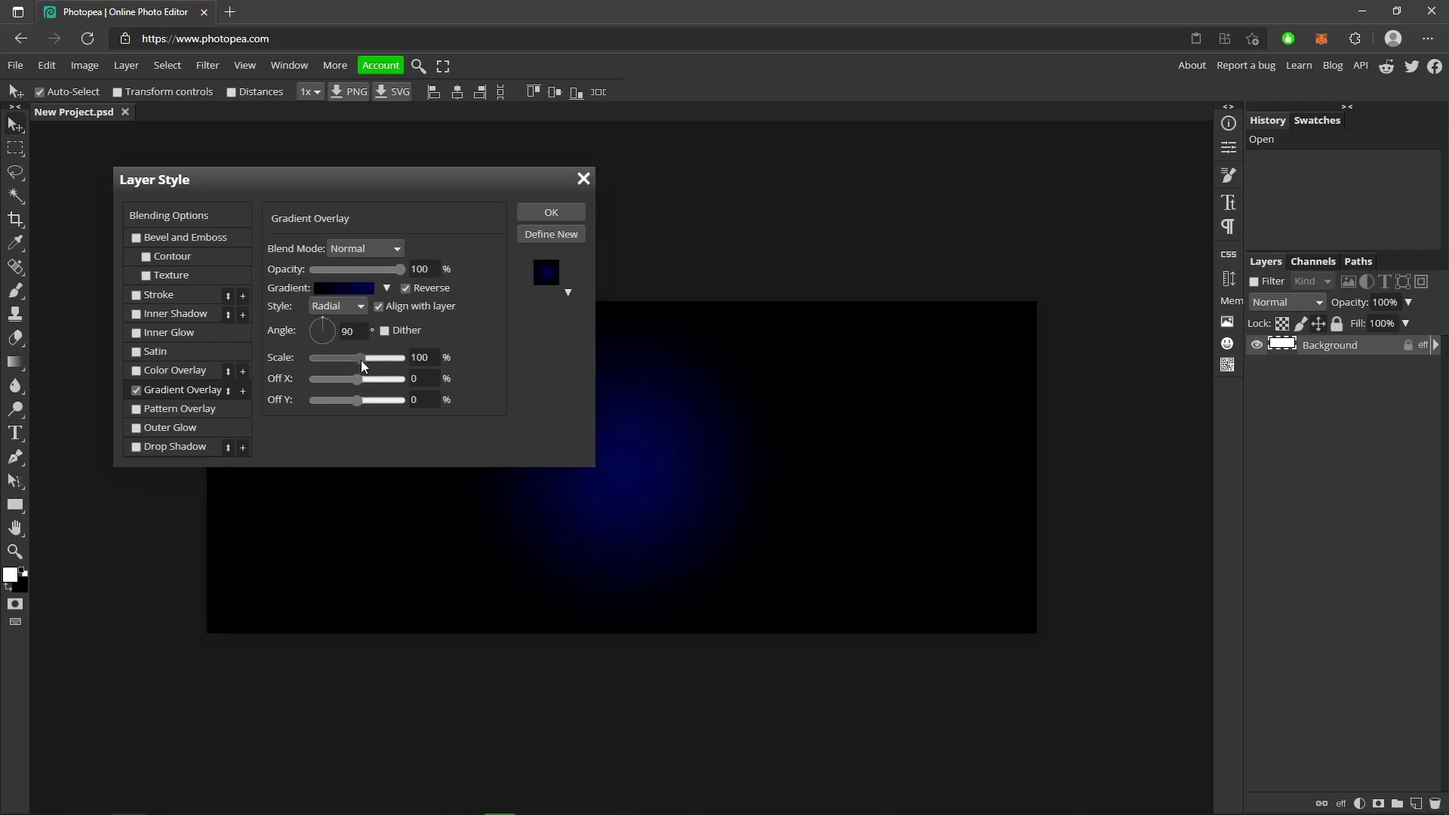
left_click_drag(360, 360, 382, 361)
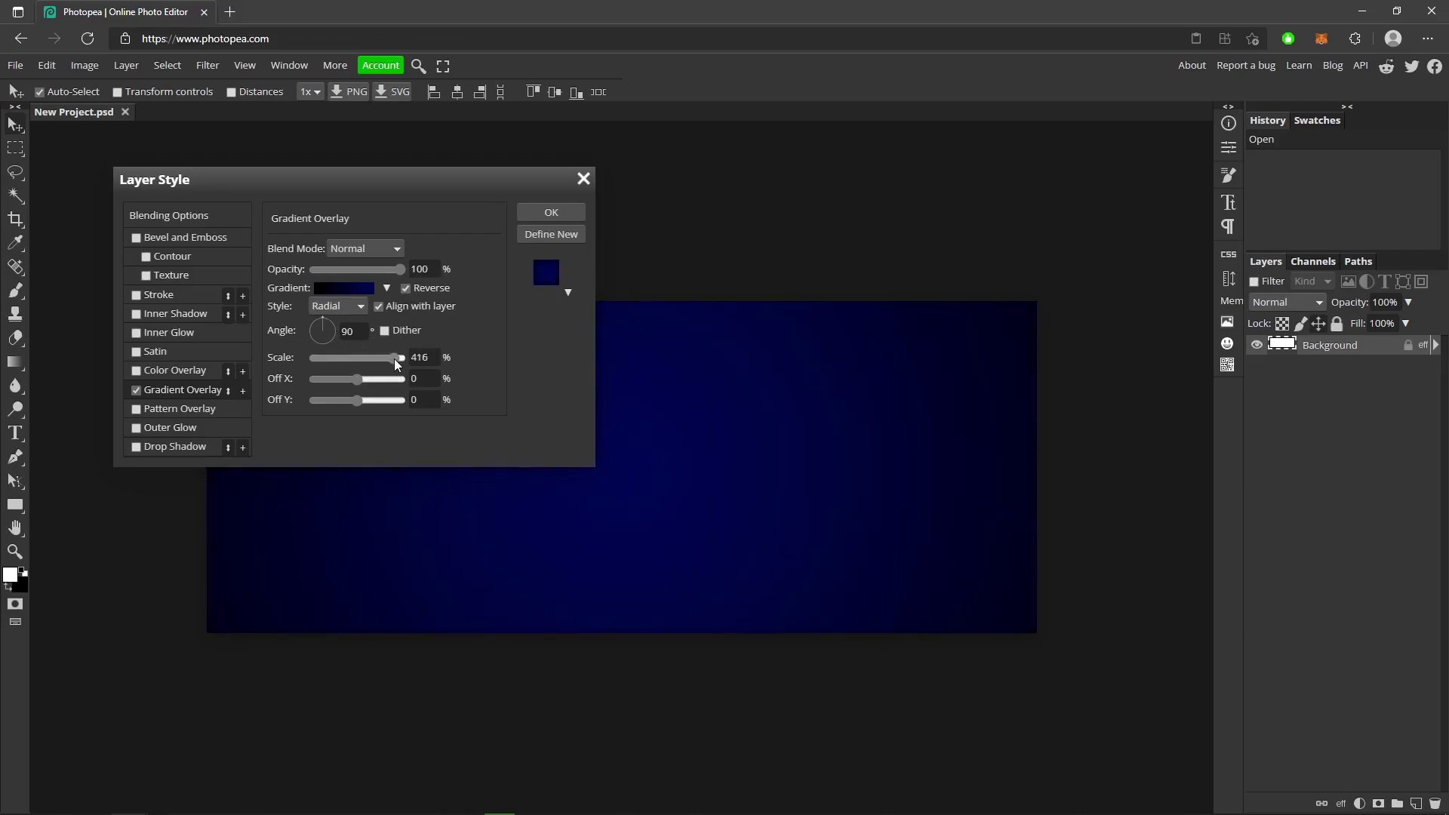
left_click_drag(427, 182, 439, 209)
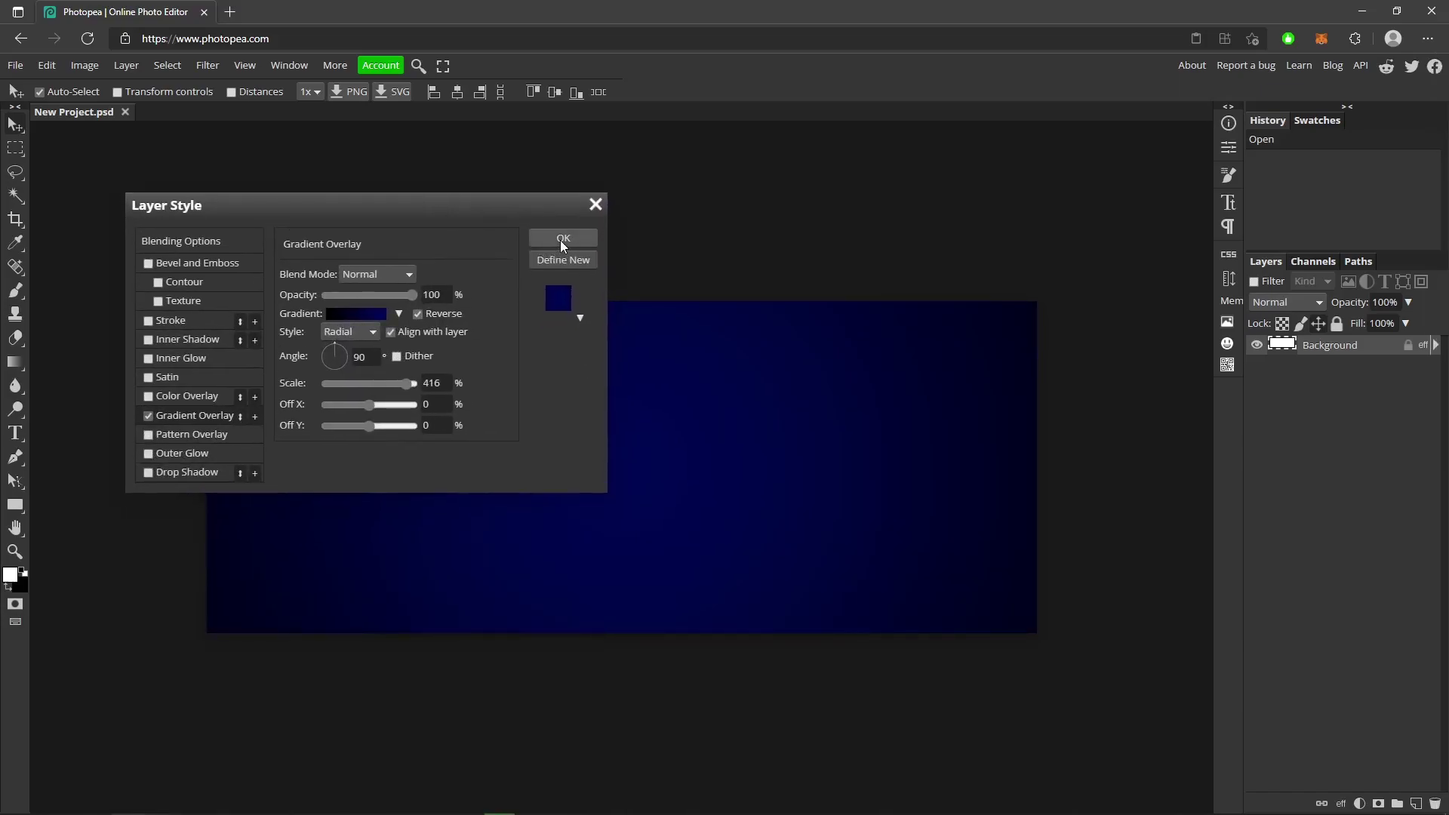
left_click(562, 240)
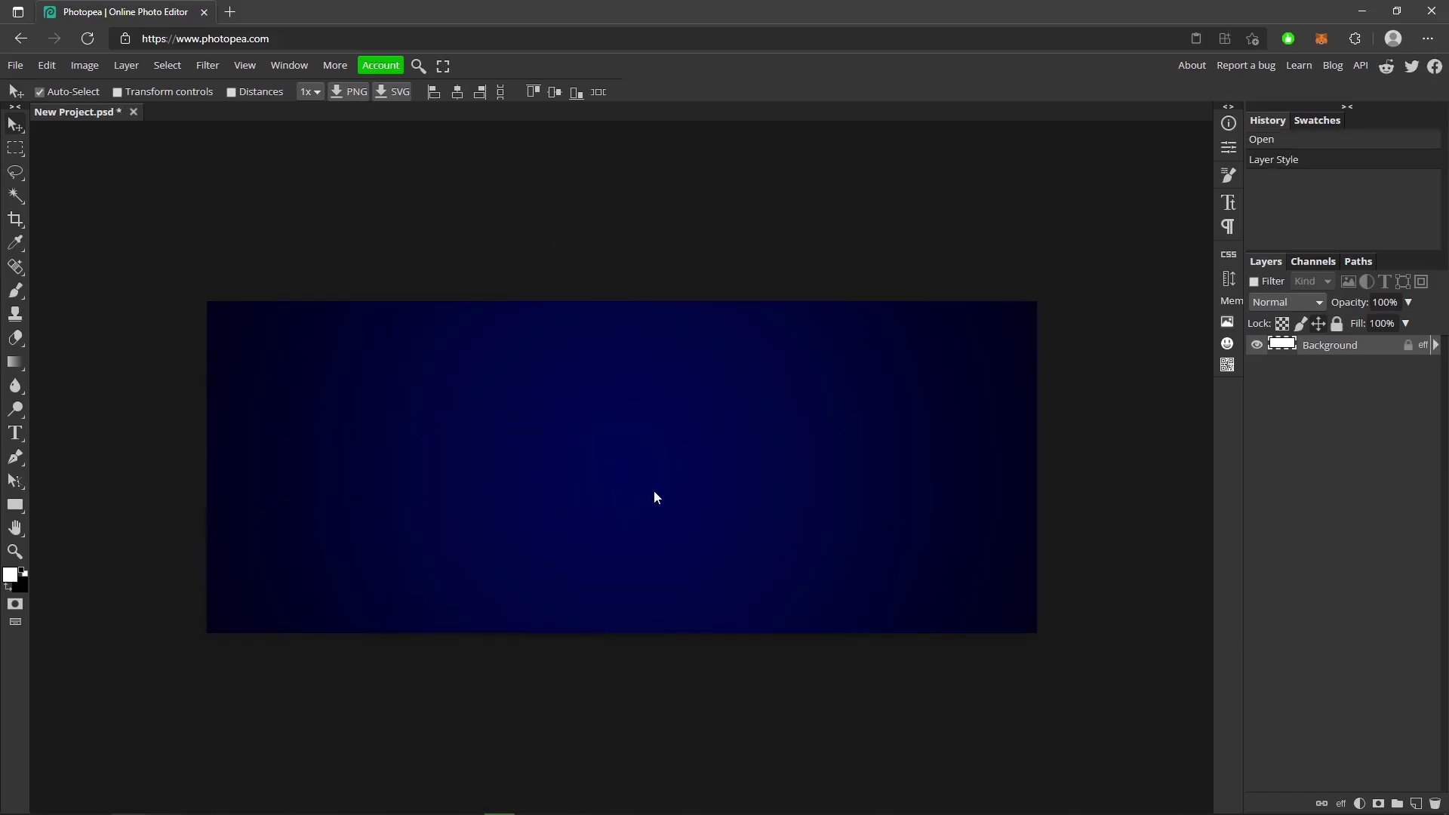
Paste 'THE LOUNGE' as a new text layer on the canvas and commit it.
left_click(16, 434)
left_click(435, 453)
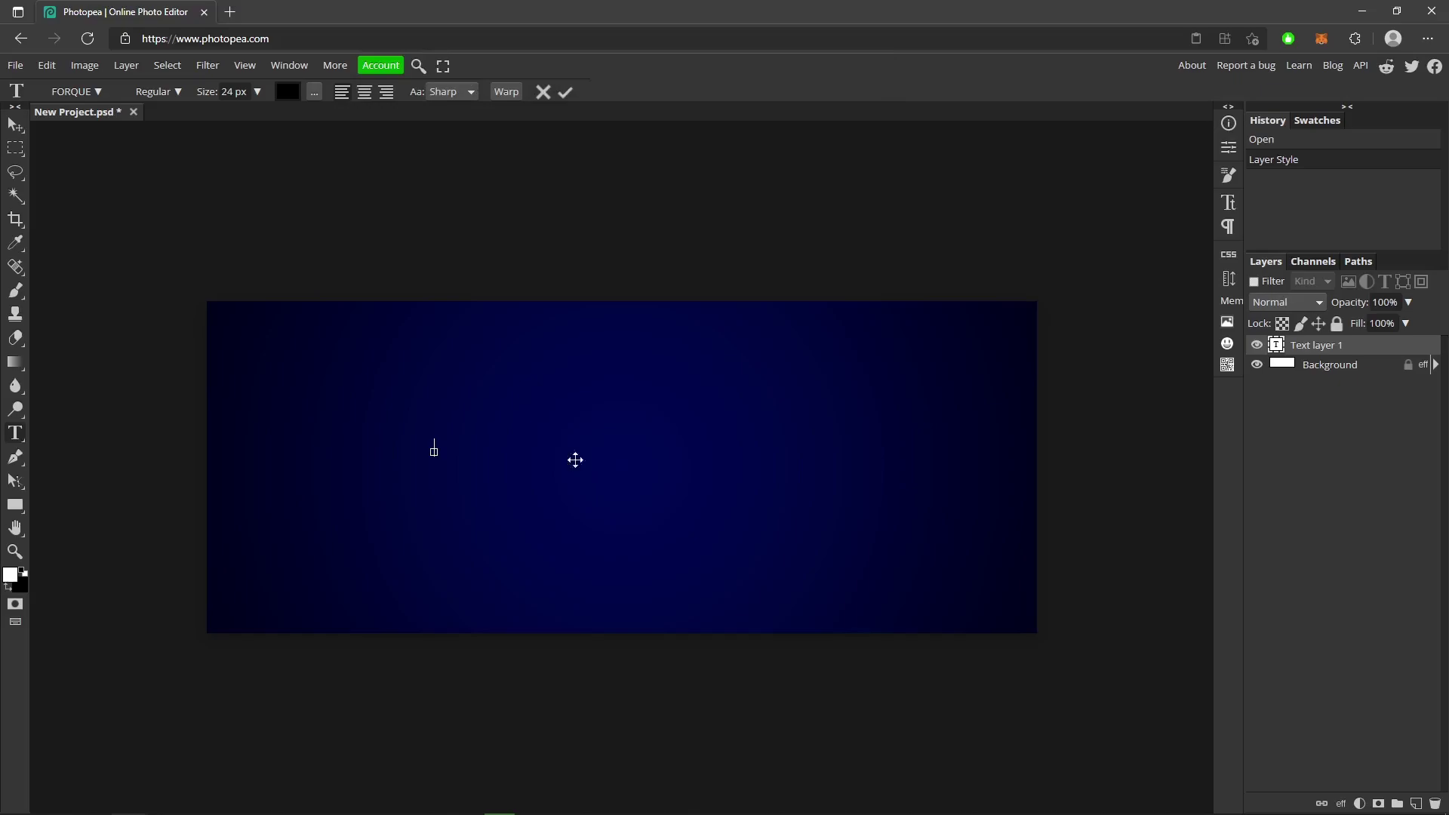
left_click(61, 94)
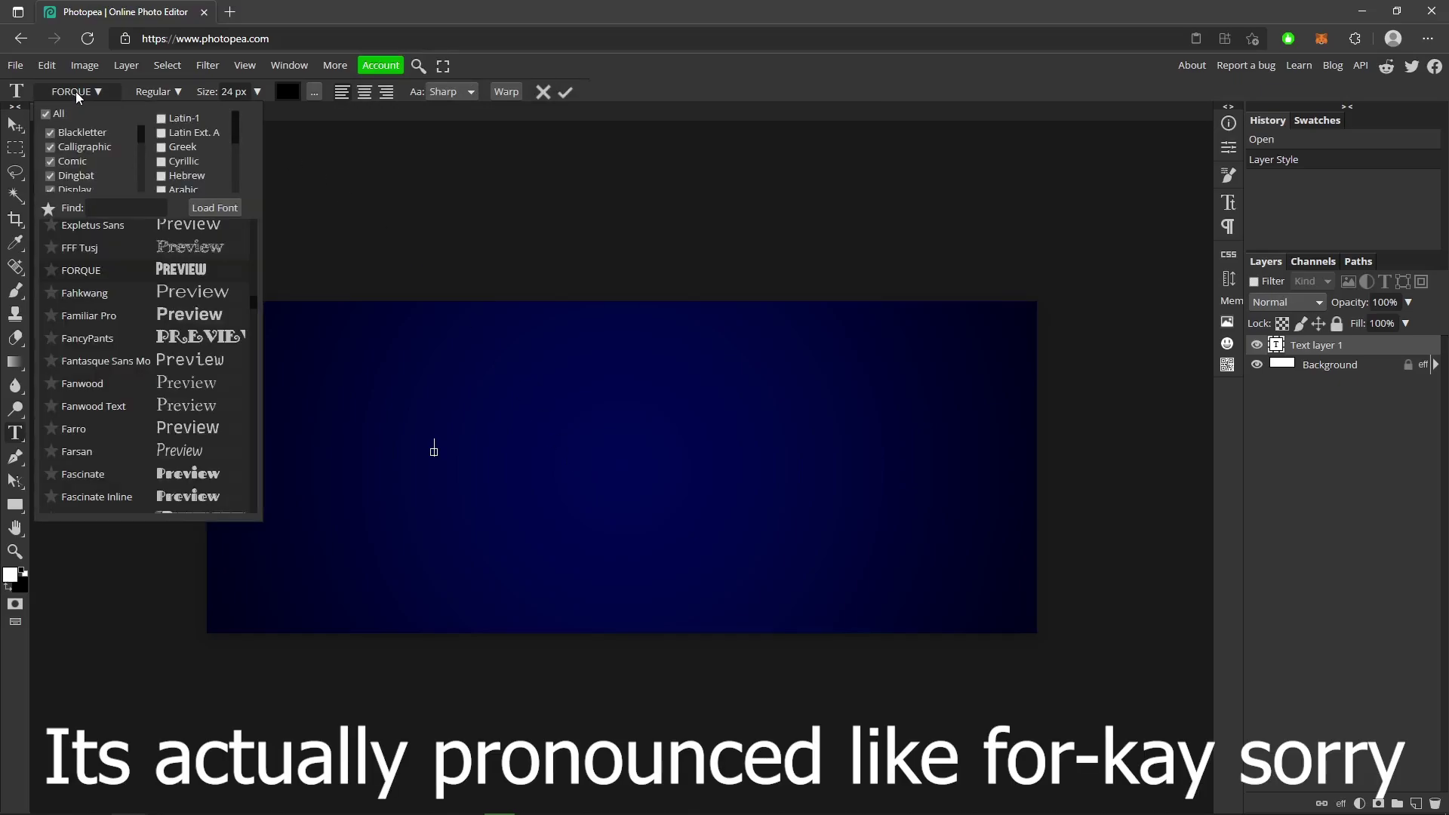
left_click(566, 92)
left_click(432, 456)
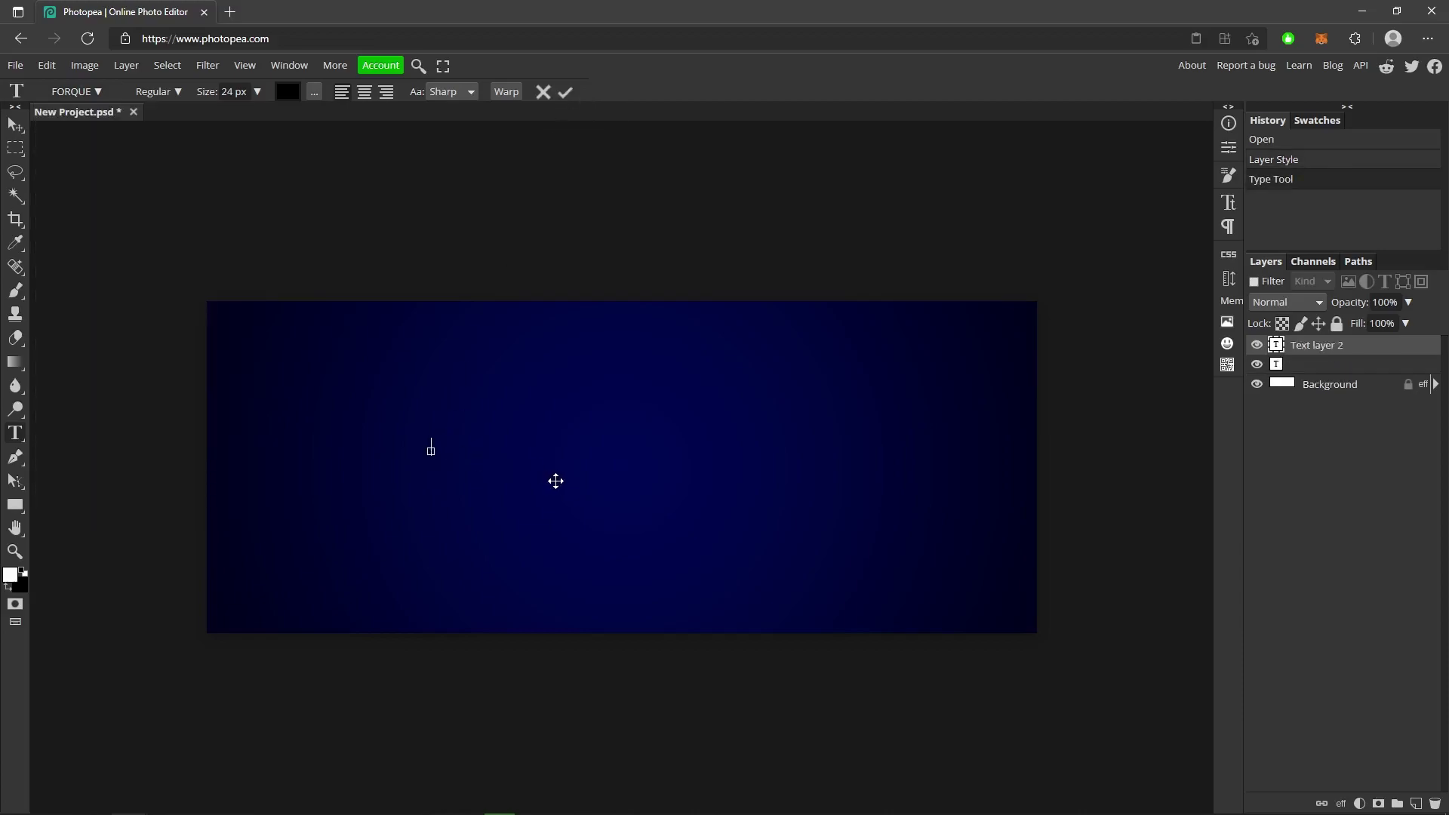
type("THE LOUNGE")
key("ctrl+Return")
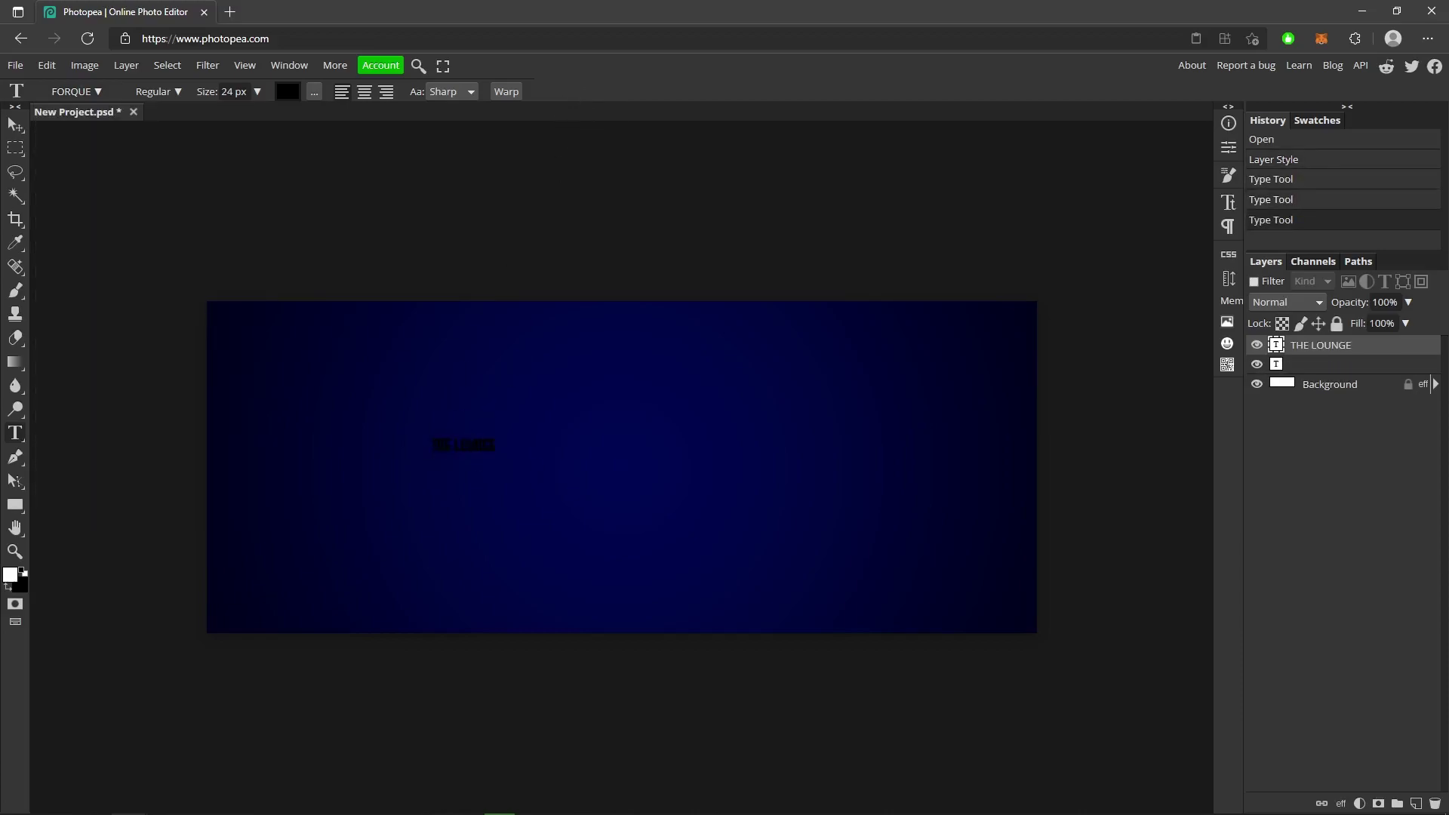
Select all of the title text and enlarge it to 150 px.
left_click(432, 445)
key("ctrl+a")
left_click(431, 448)
left_click_drag(431, 450, 737, 478)
left_click(483, 446)
key("ctrl+a")
left_click(258, 92)
left_click_drag(238, 112, 277, 108)
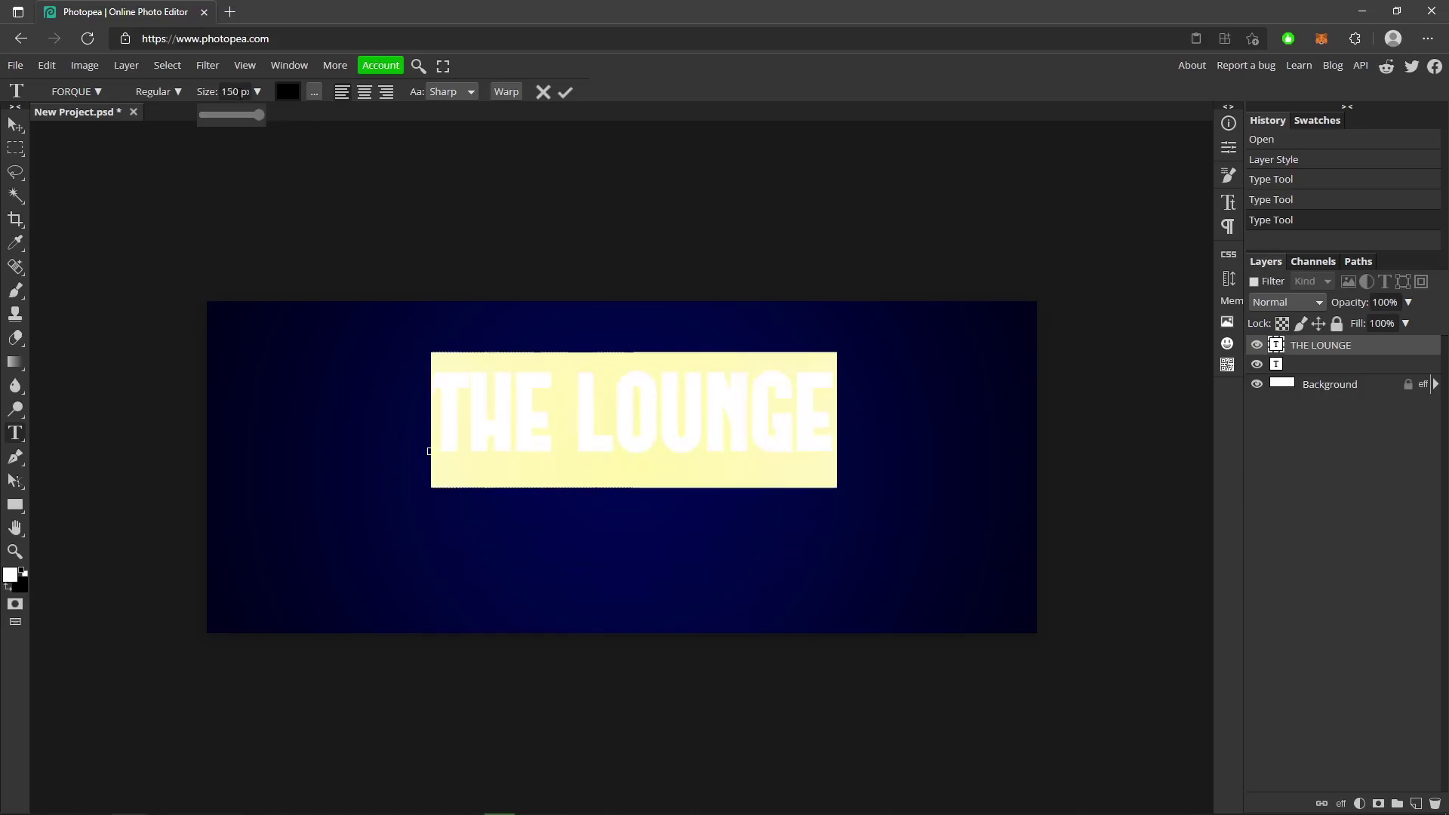
Set the title's font size to 170 px and commit the text.
left_click(225, 91)
key("BackSpace")
type("7")
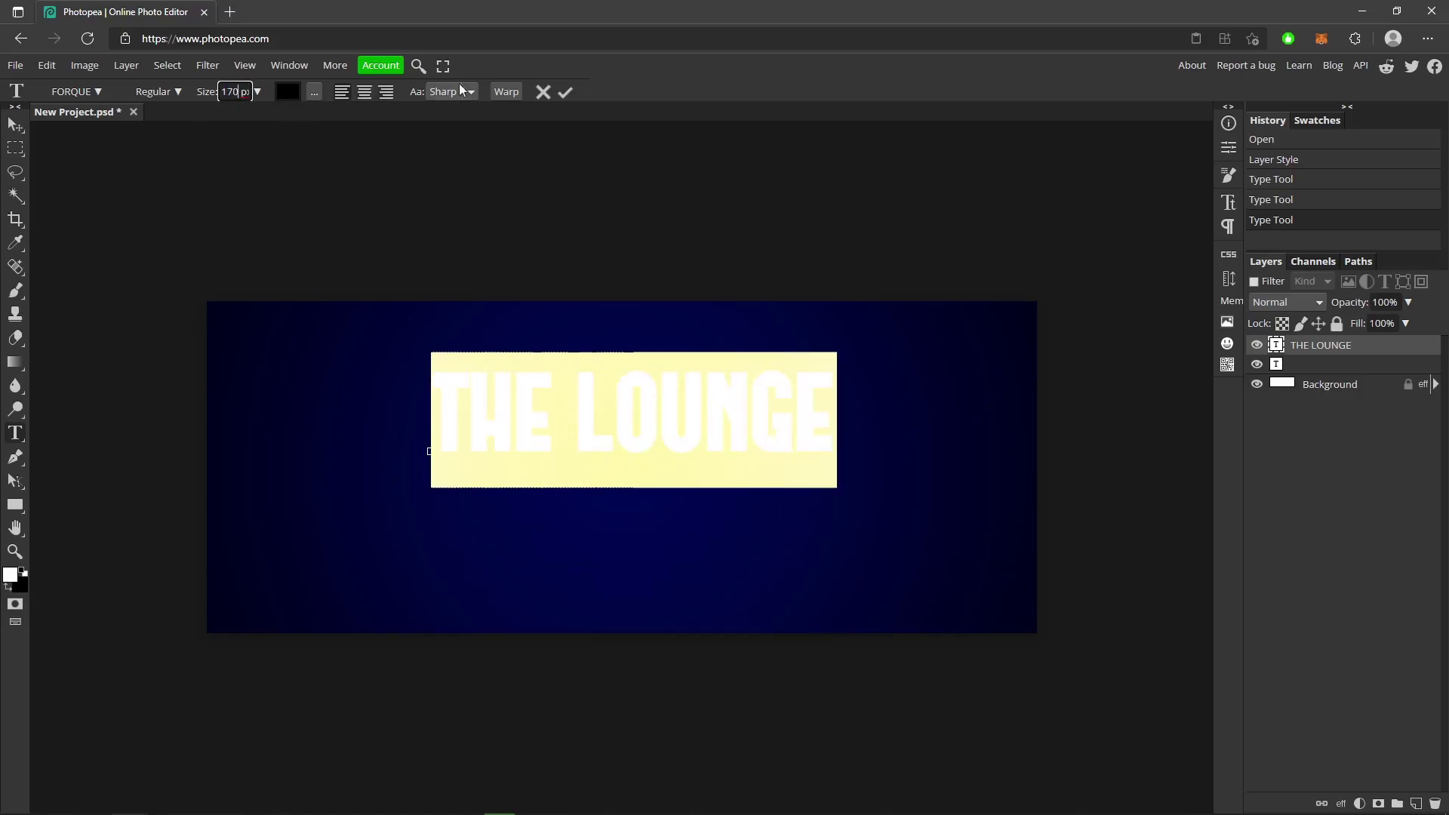
key("Return")
left_click(565, 93)
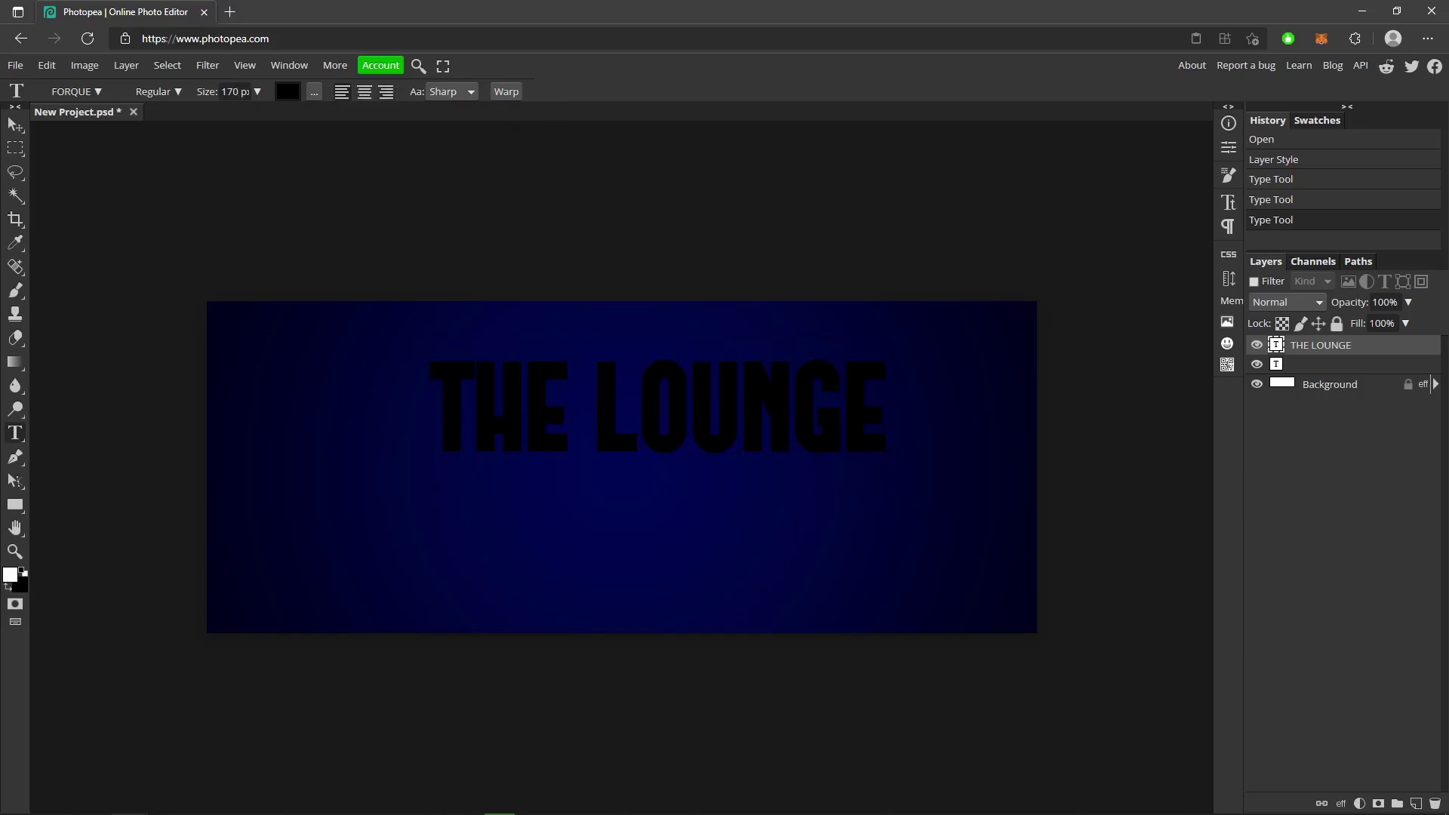
key("ctrl+t")
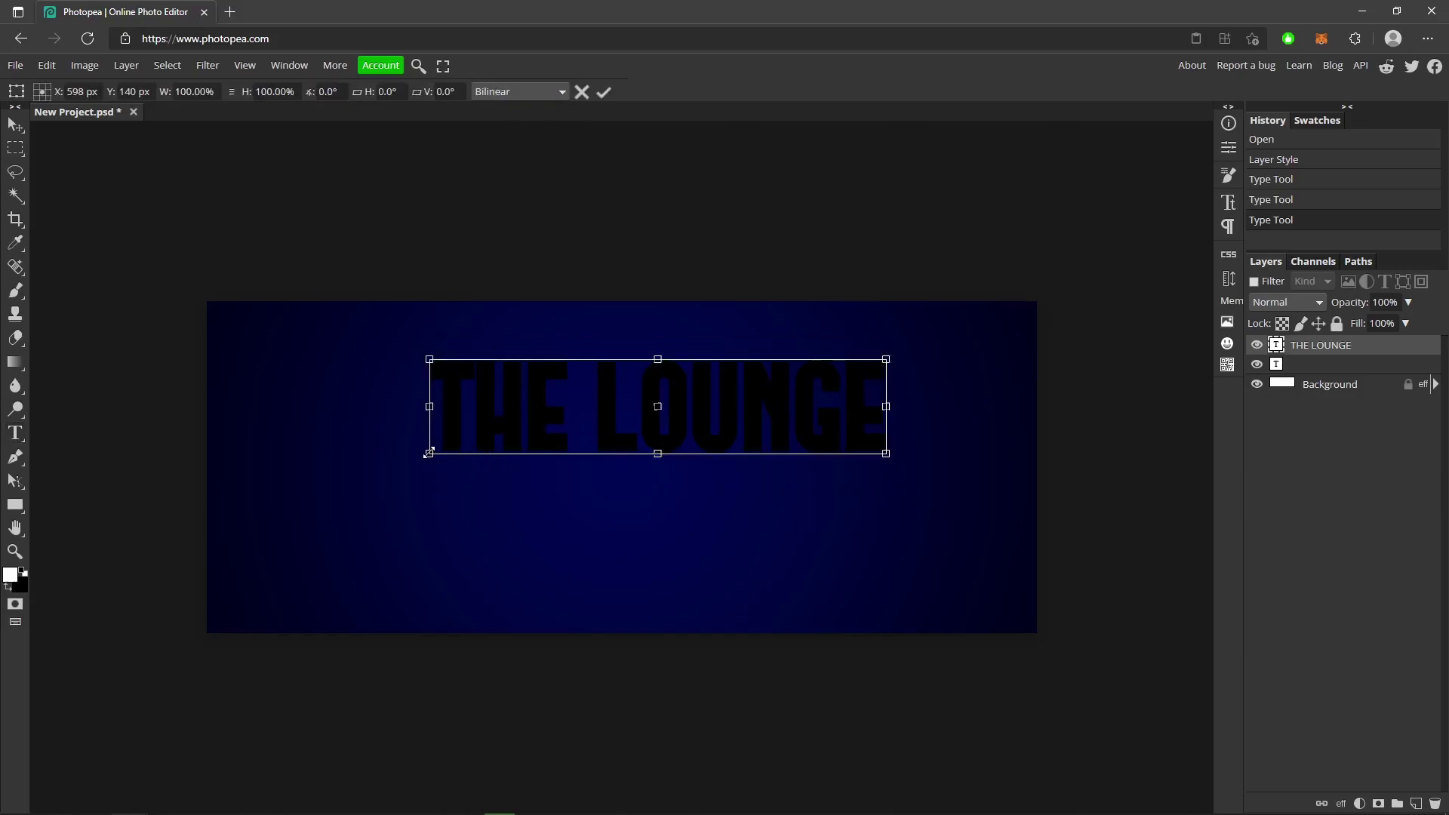
Scale 'THE LOUNGE' down to about 159 px and move it to the banner's centre.
left_click_drag(431, 452, 541, 478)
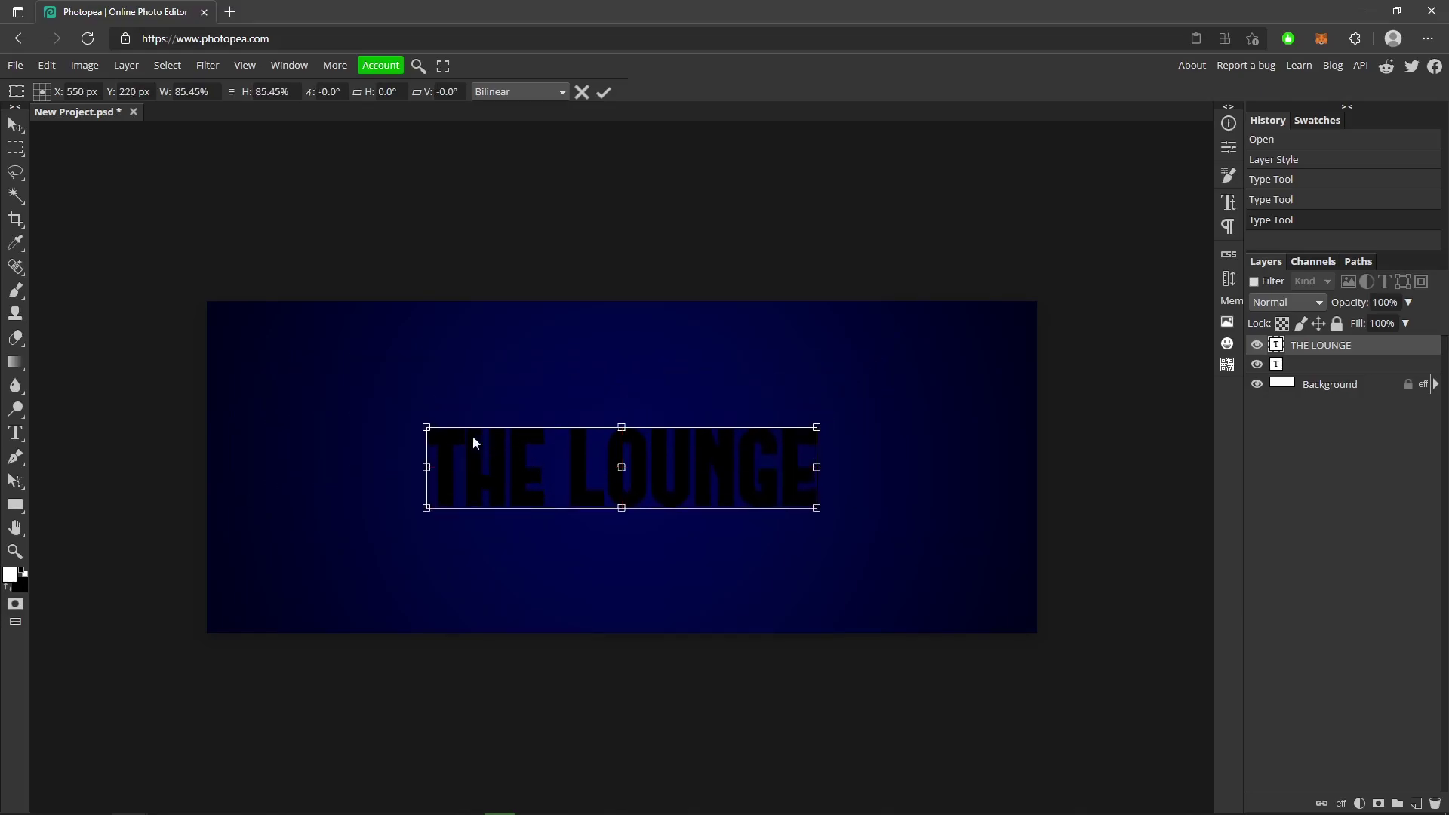
left_click_drag(428, 423, 388, 411)
left_click_drag(465, 464, 482, 459)
Apply the transform, then colour the word 'THE' white.
left_click(606, 92)
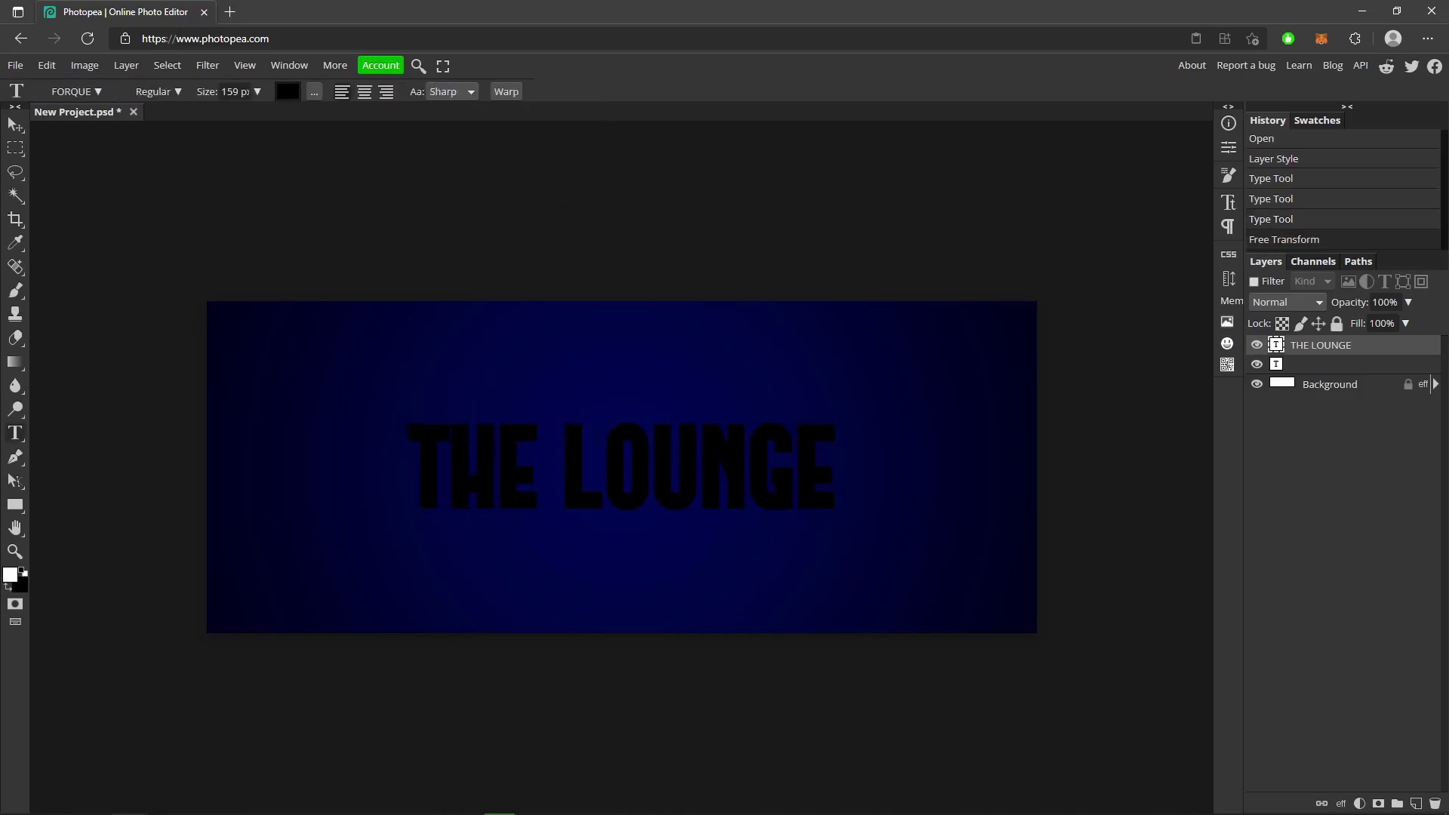
double_click(592, 450)
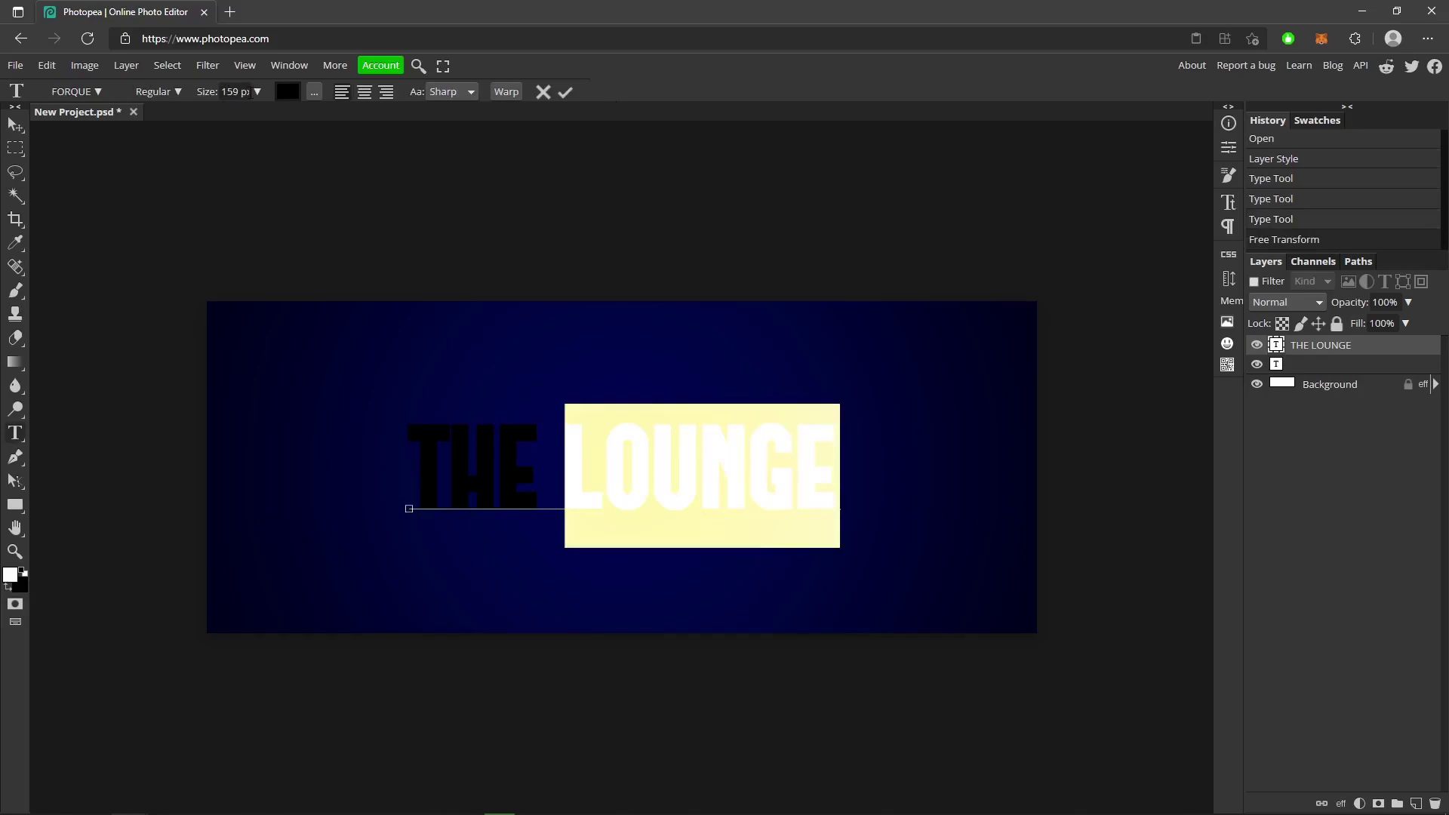
left_click(606, 468)
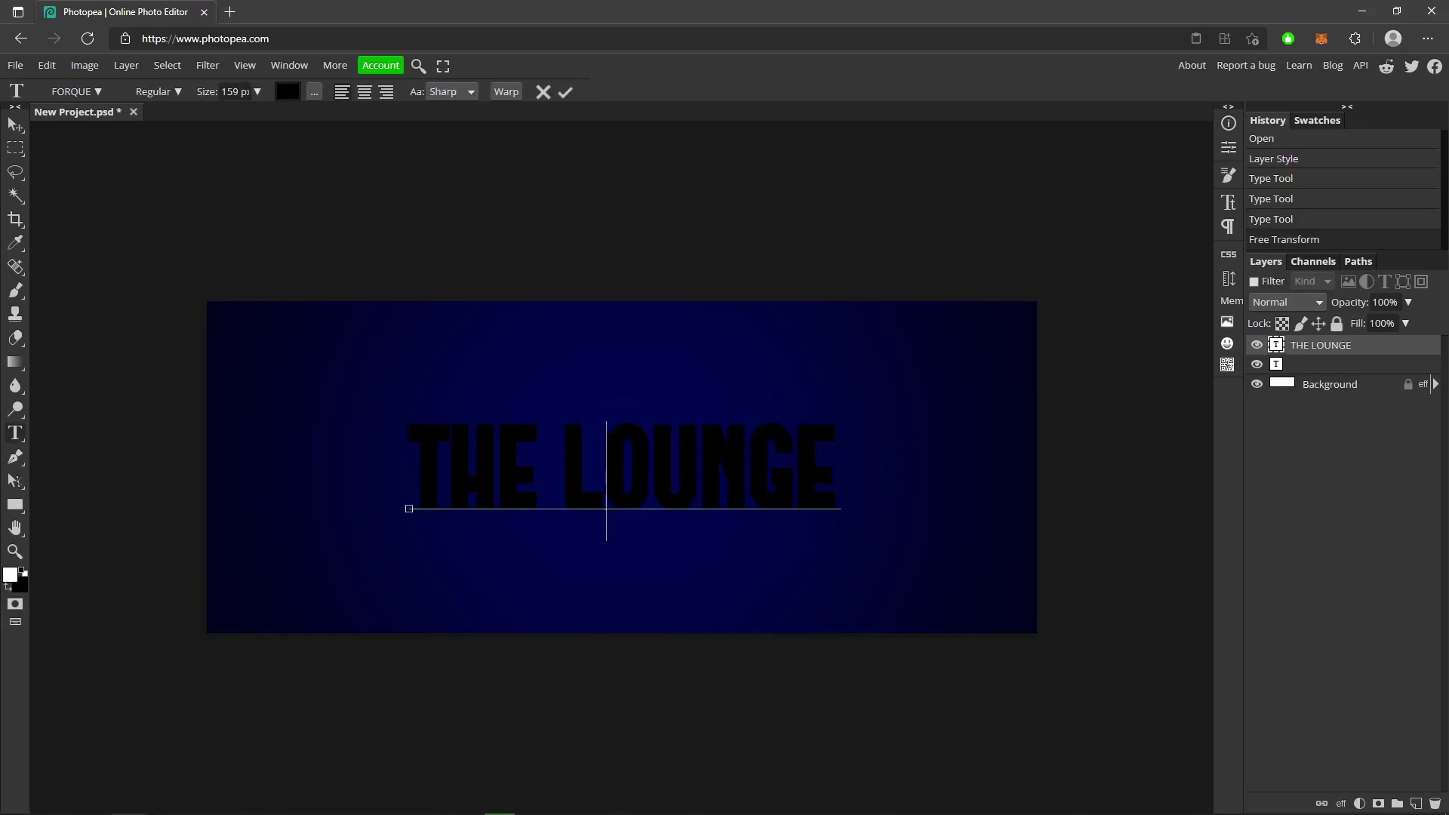
left_click_drag(410, 472, 524, 482)
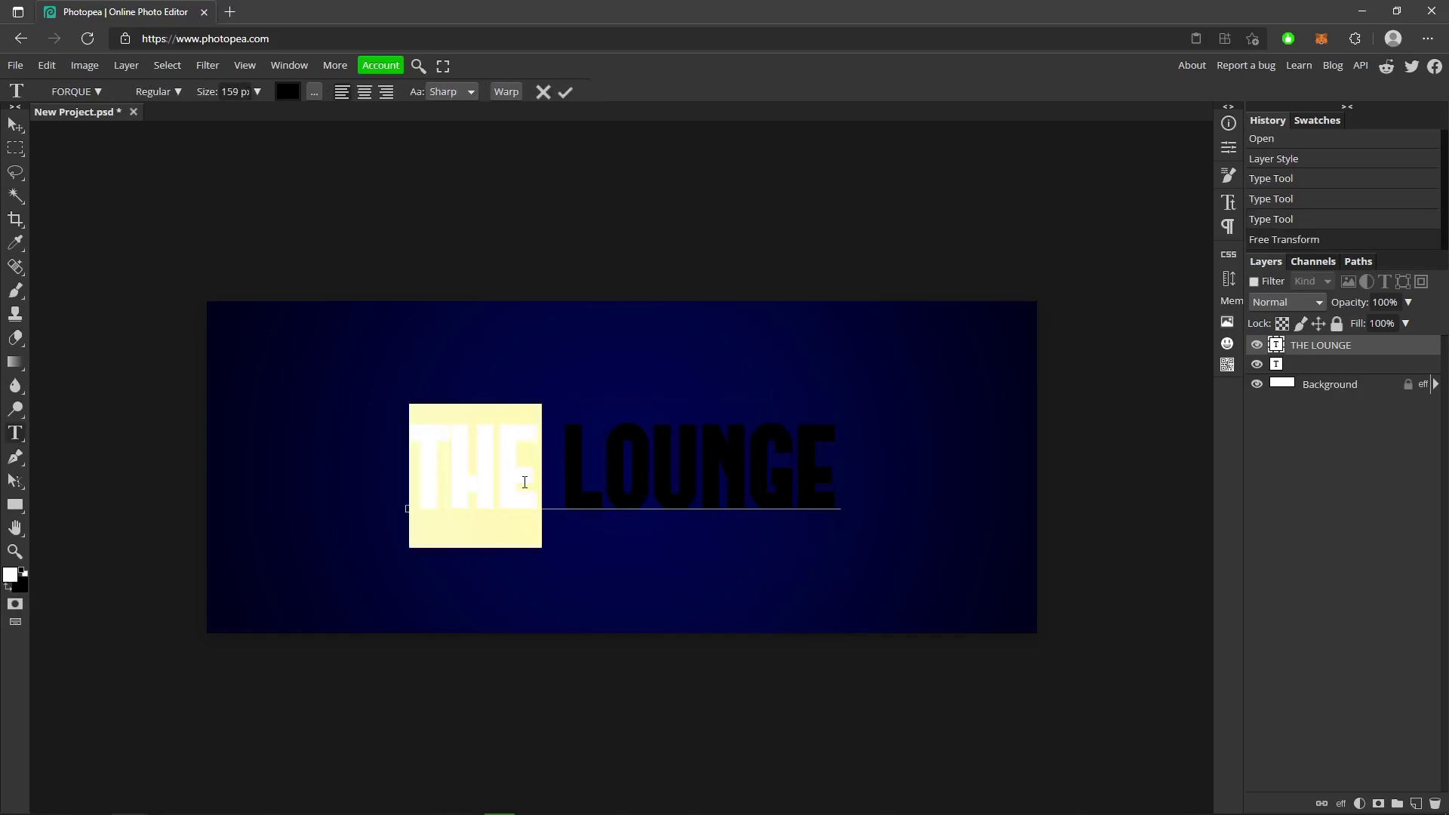
left_click(287, 91)
left_click(454, 360)
left_click(406, 382)
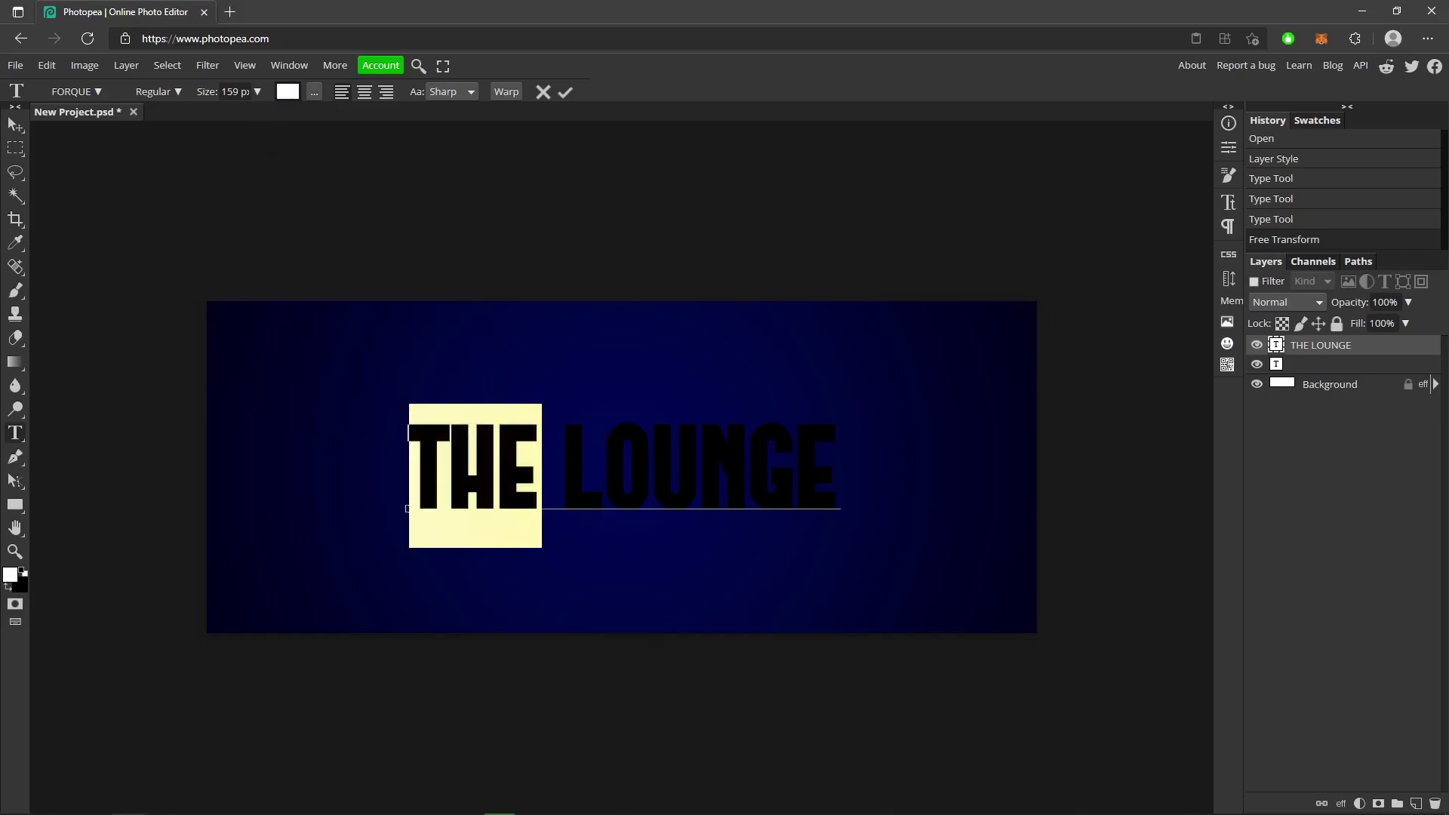
Colour the word 'LOUNGE' light blue #00b3ff and commit the text edit.
left_click_drag(565, 468, 840, 470)
left_click(287, 91)
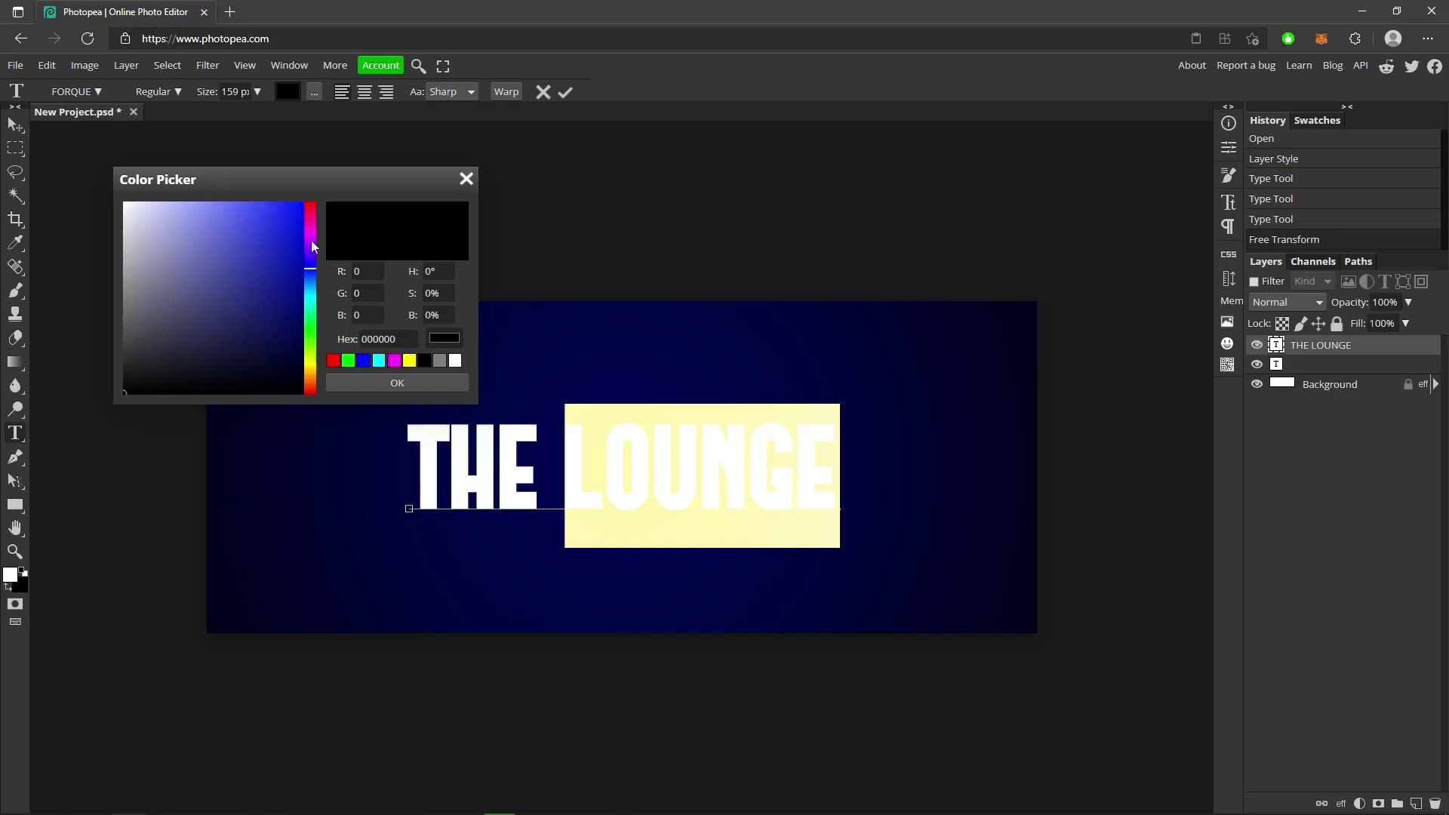
left_click_drag(309, 283, 314, 288)
left_click(300, 204)
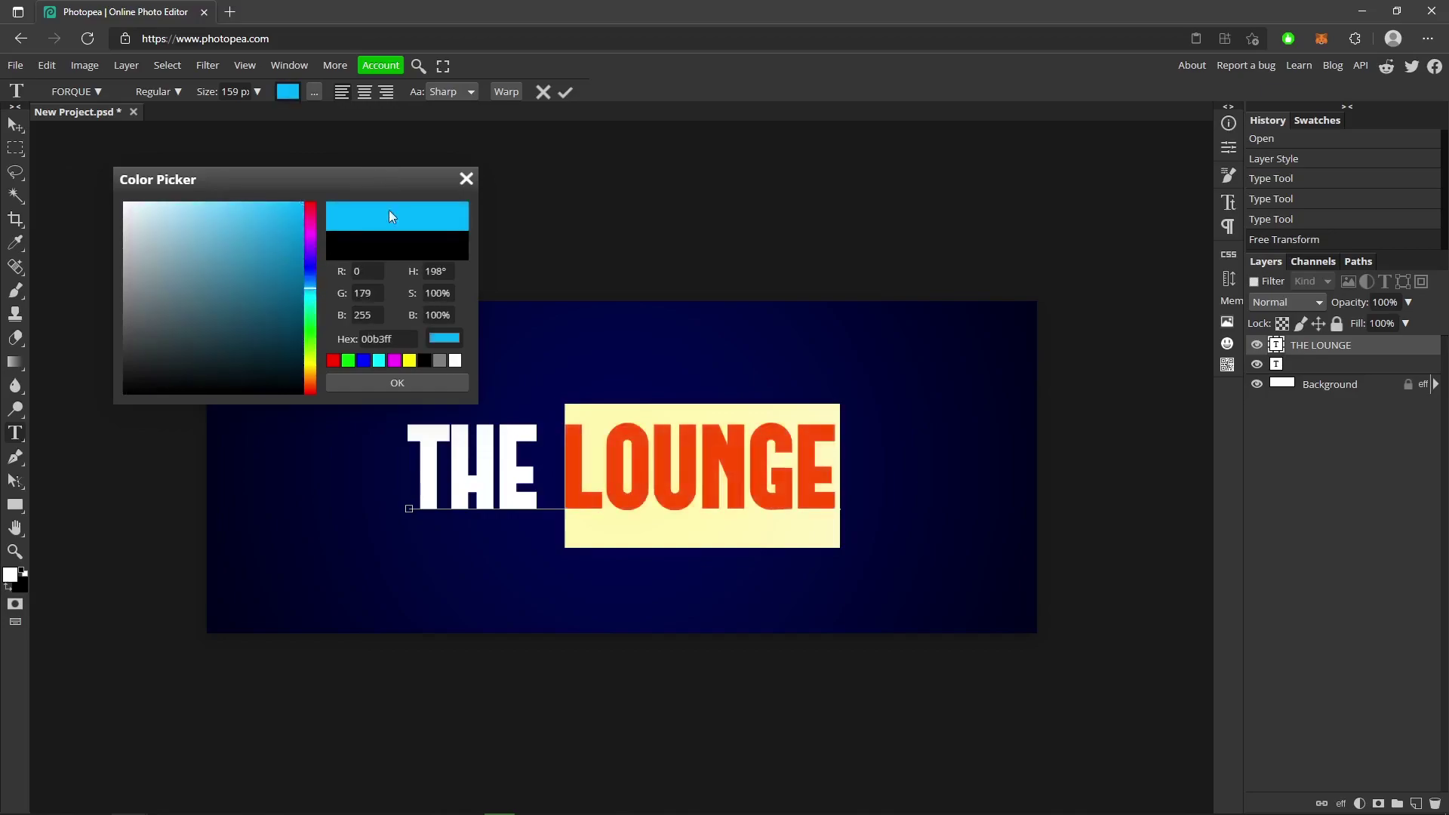
left_click(408, 383)
left_click(565, 92)
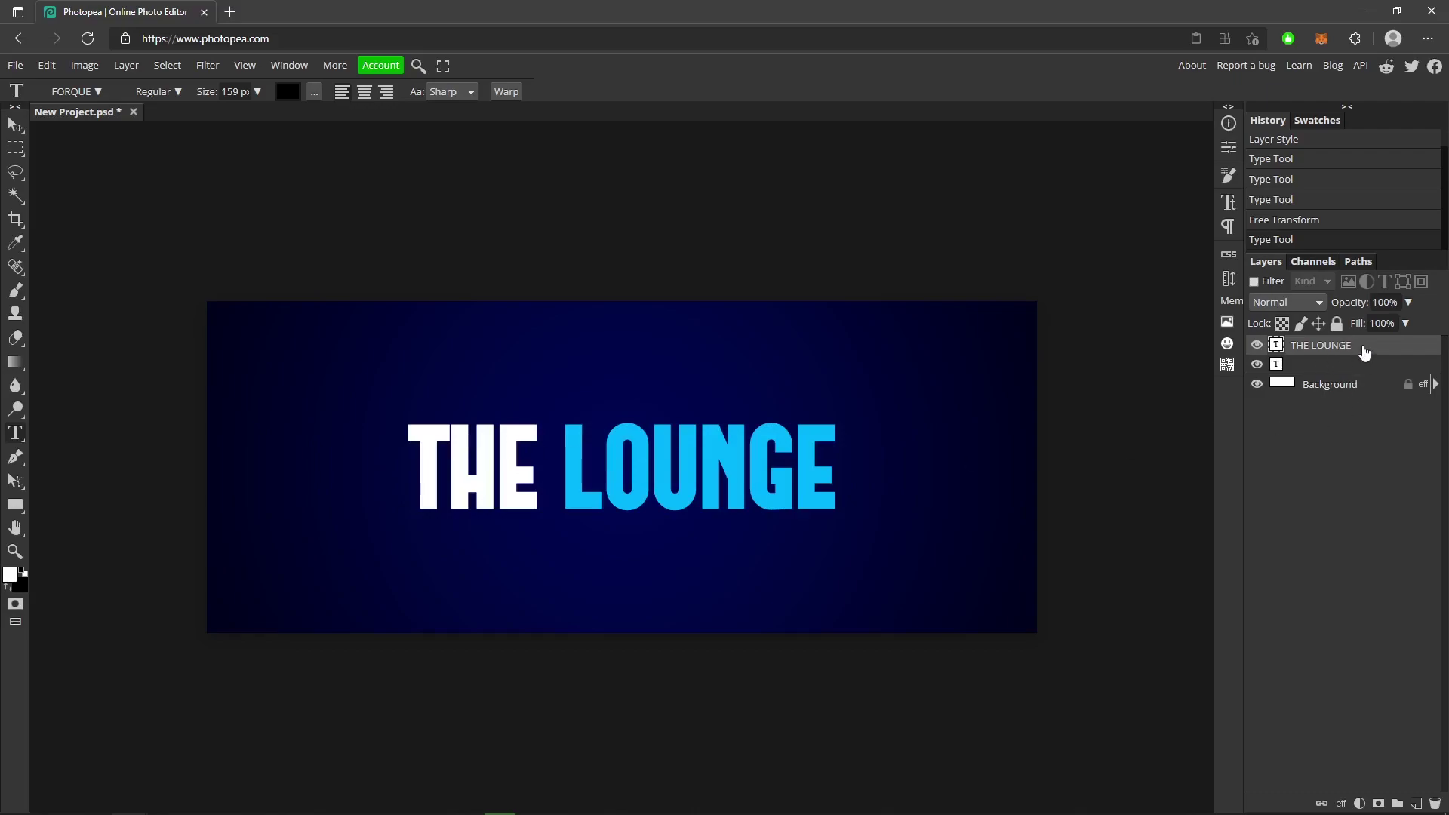
Duplicate the title layer, delete the empty text layer, and select the copy.
key("ctrl+j")
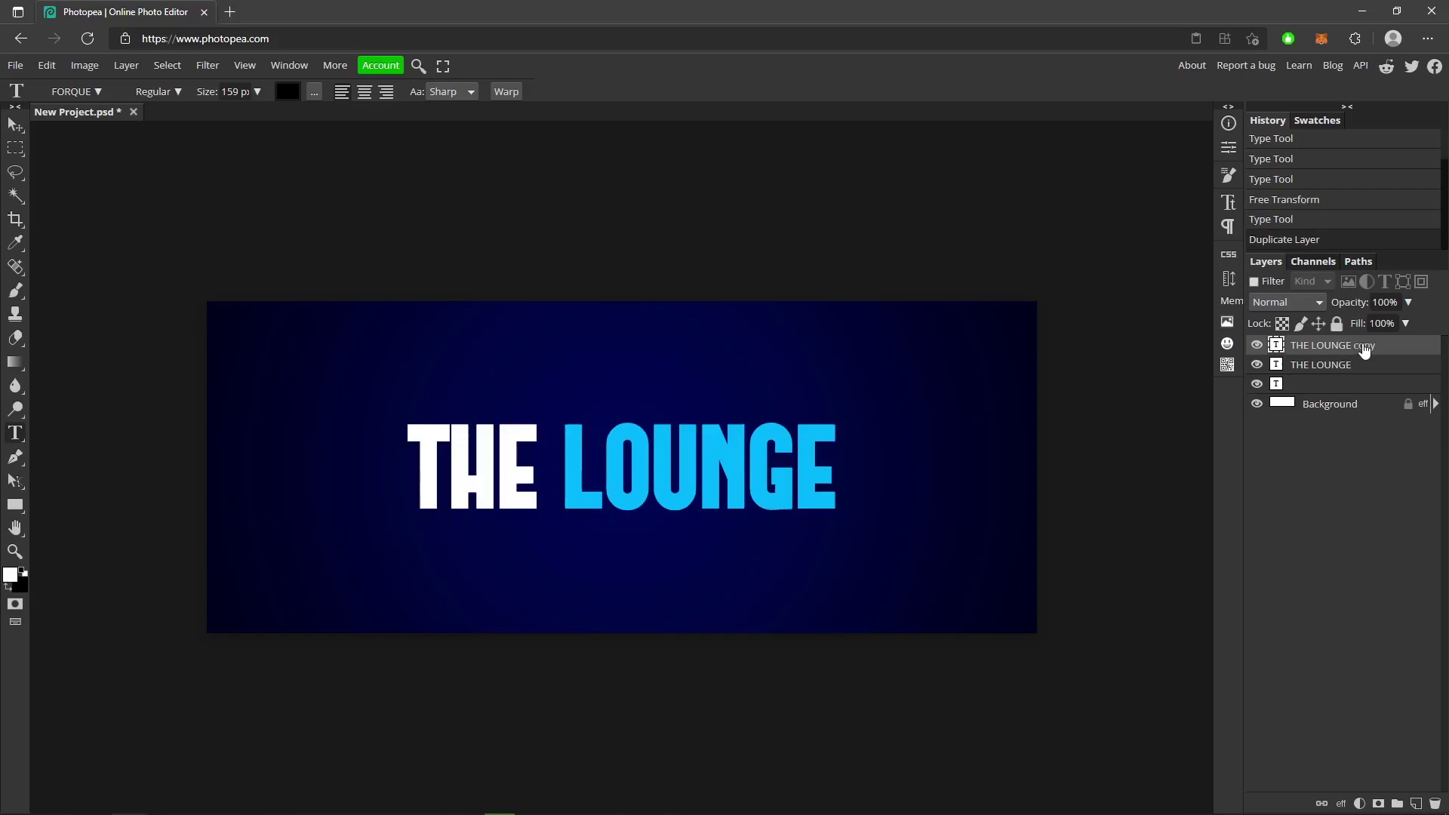
left_click(1347, 392)
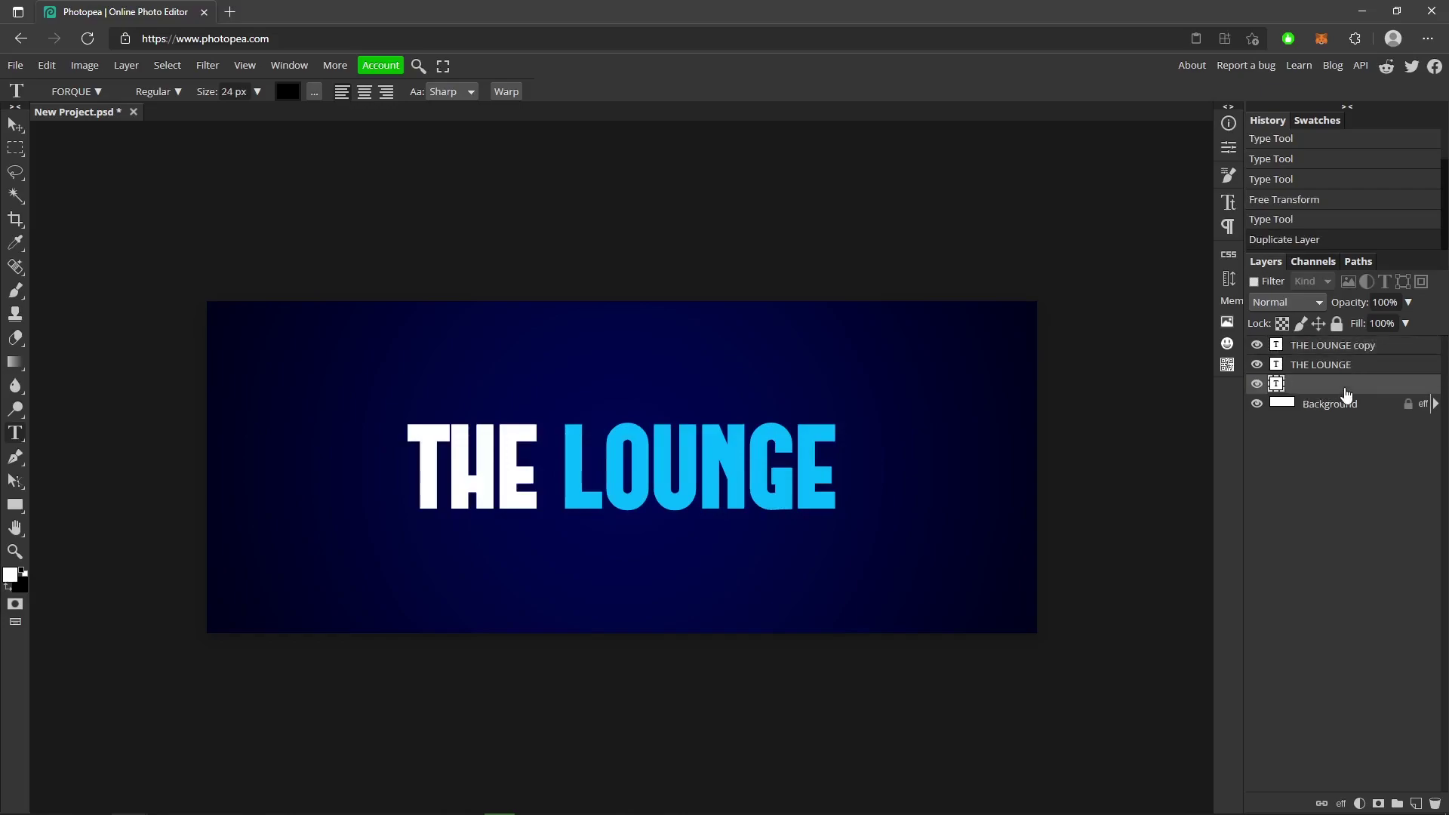
key("Delete")
left_click(1376, 352)
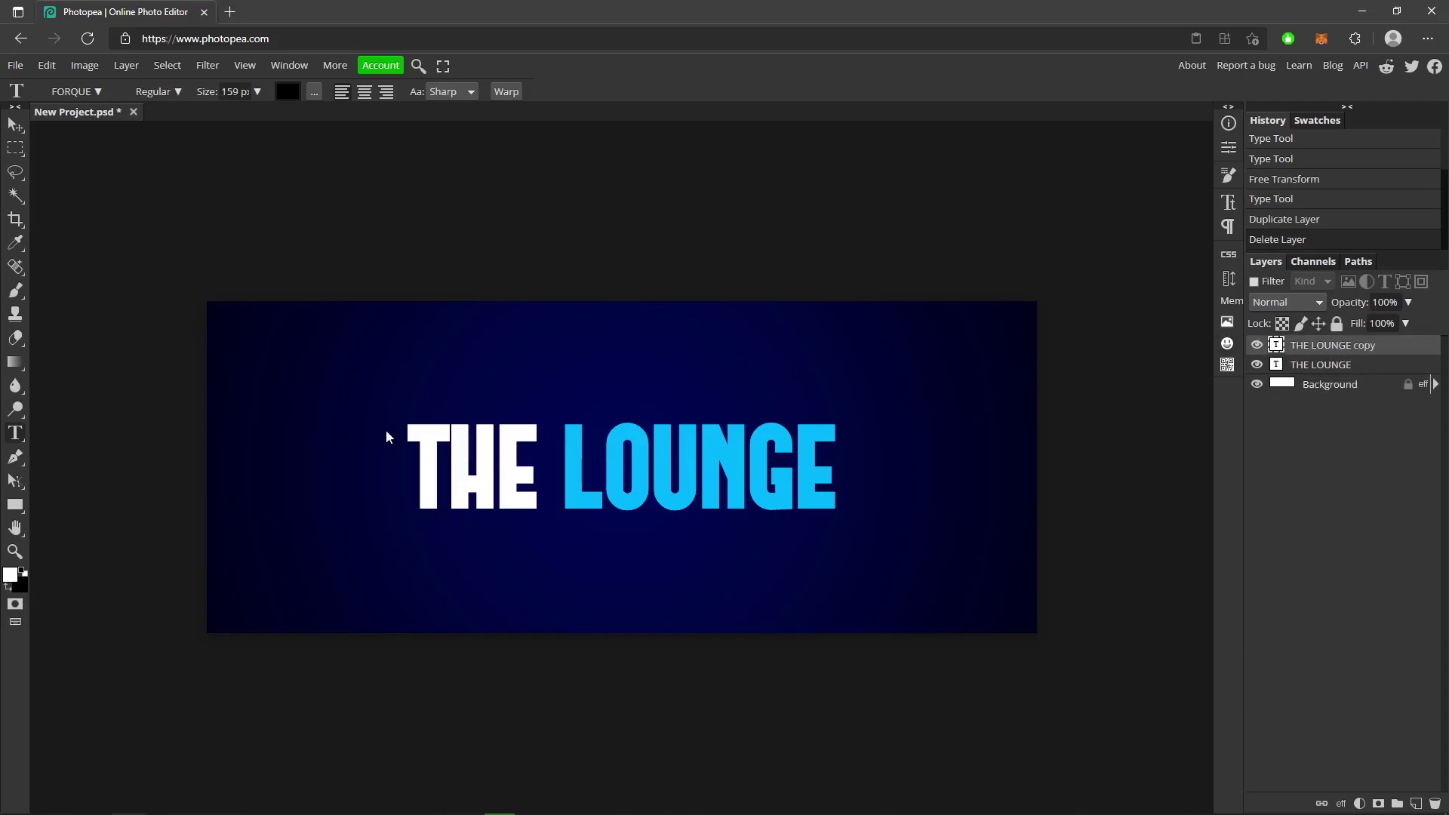
Enlarge 'THE LOUNGE copy' to about 193% so it spans the banner's width.
key("ctrl+t")
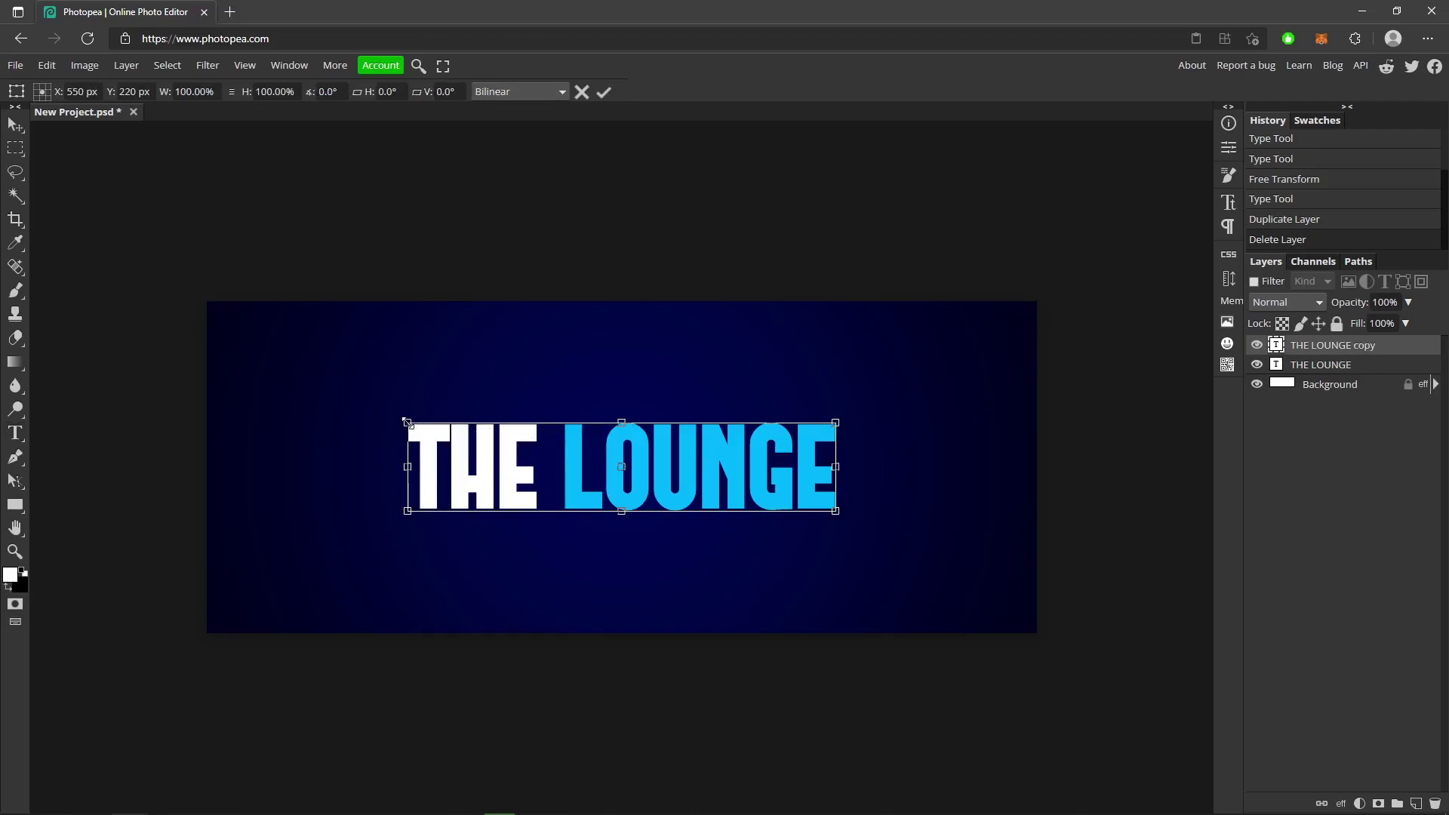
left_click_drag(407, 422, 206, 381)
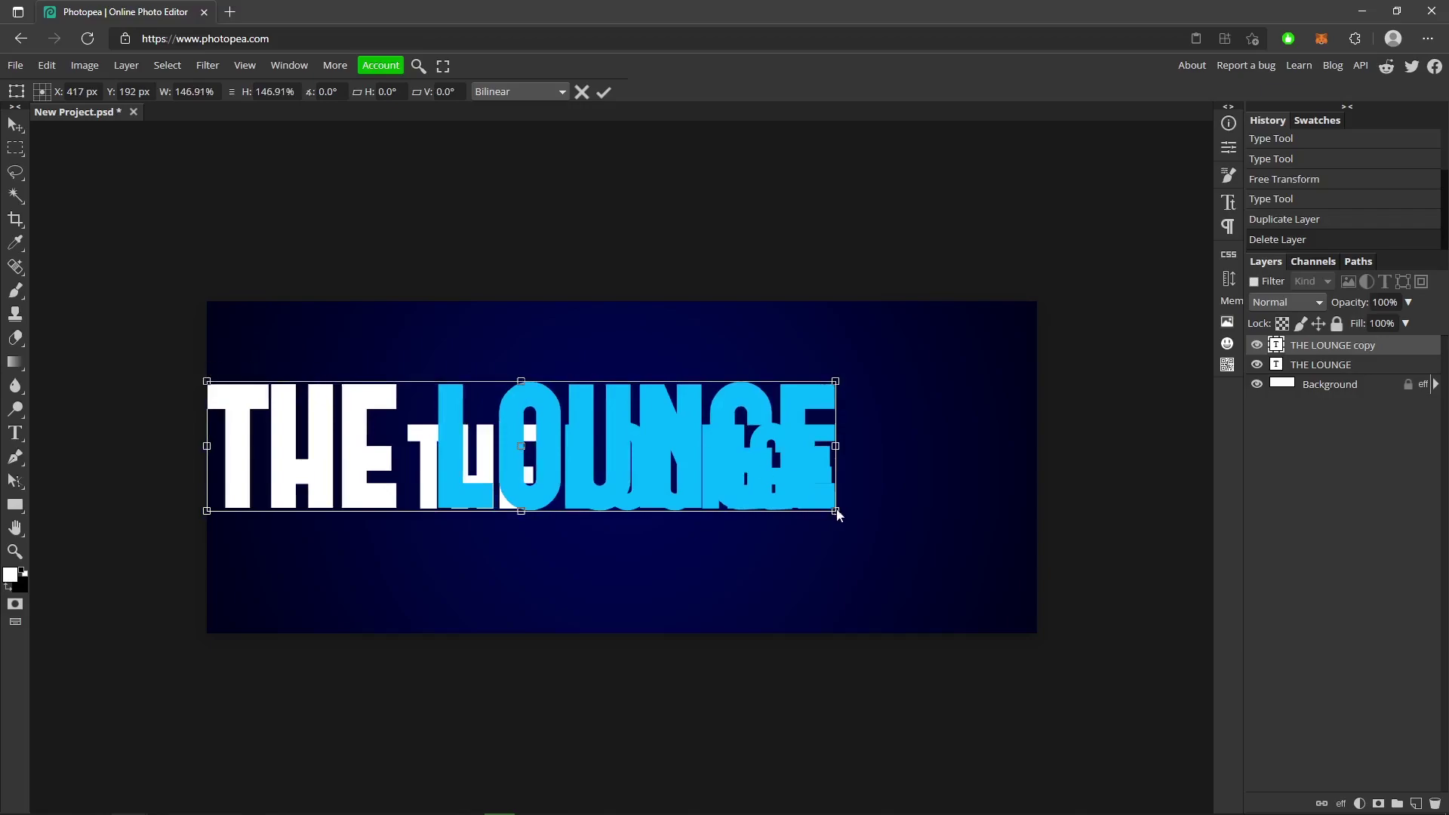
left_click_drag(837, 513, 1044, 575)
left_click(605, 92)
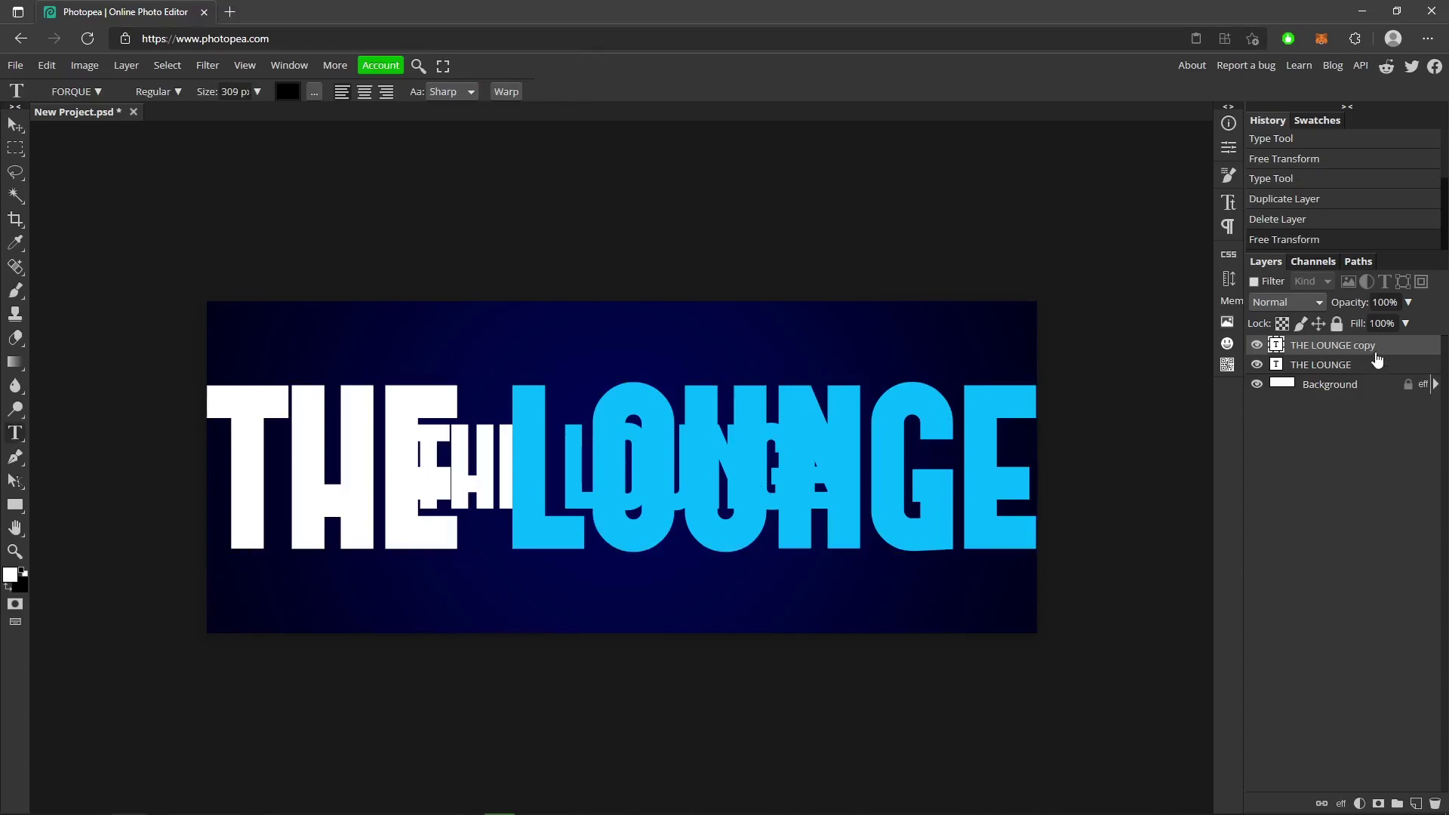
Move 'THE LOUNGE copy' below the original title and set its opacity to 4%.
left_click_drag(1366, 348, 1366, 382)
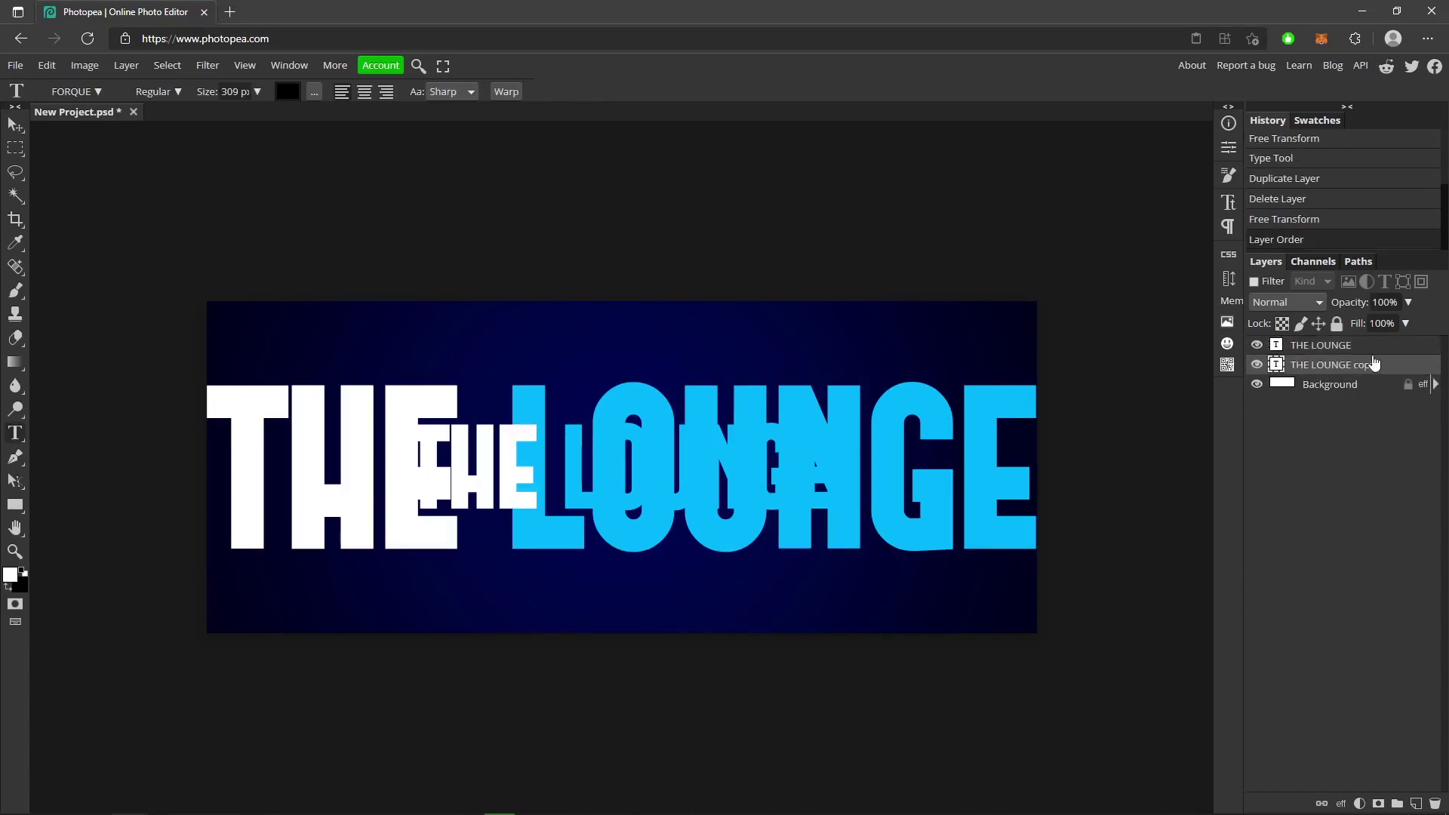
left_click(1409, 303)
left_click_drag(1350, 325, 1342, 326)
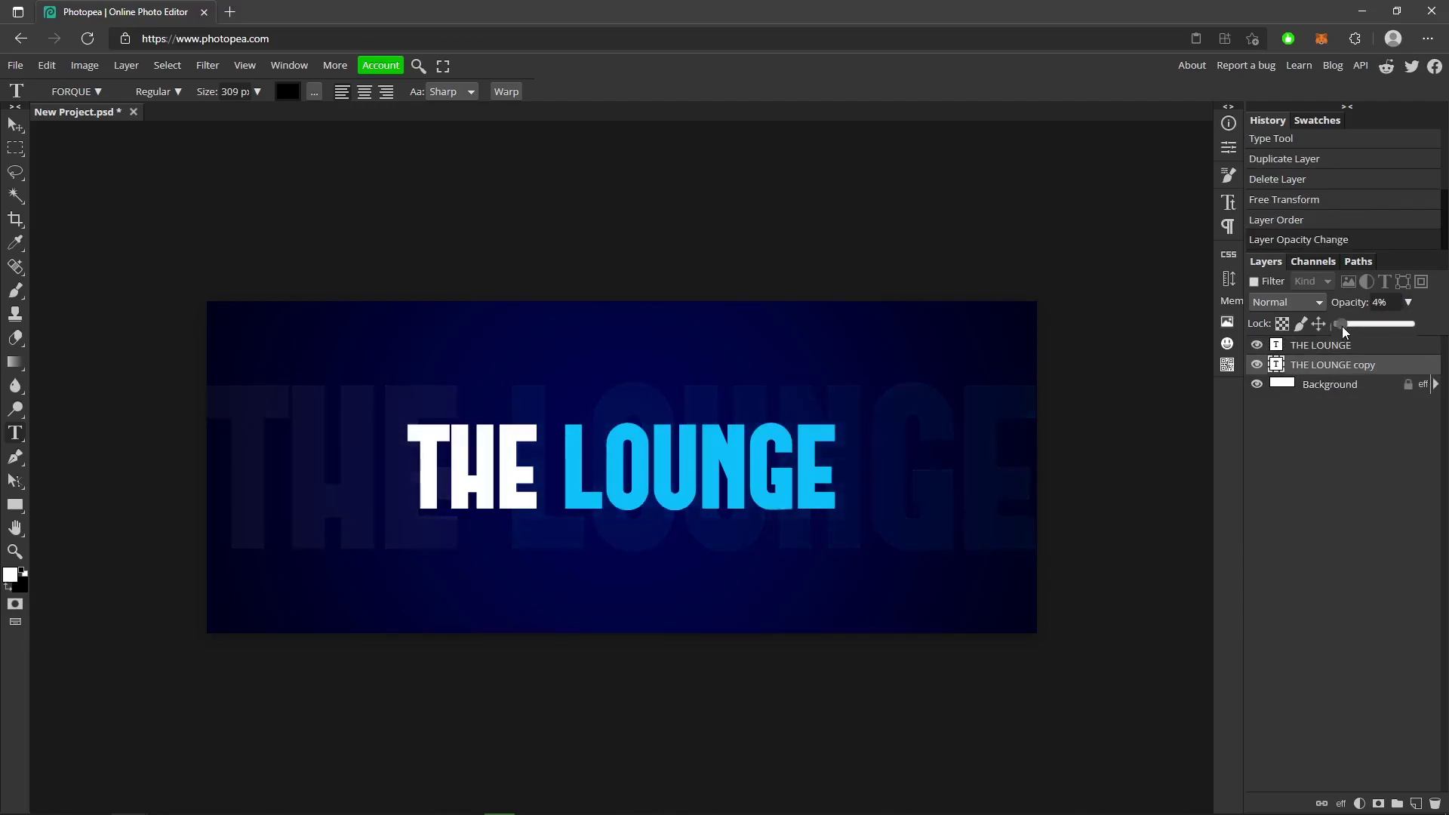
left_click(1350, 385)
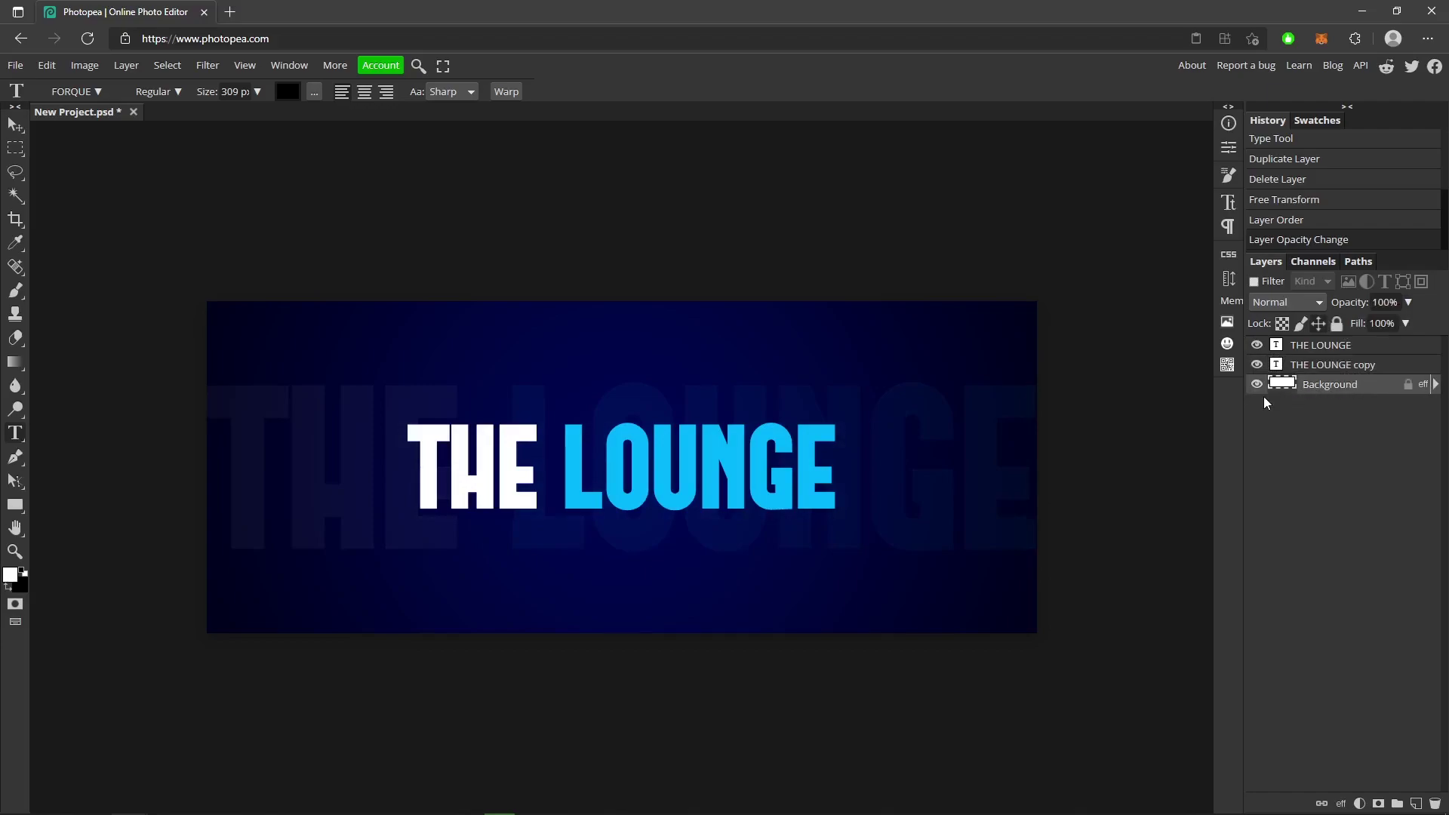
Add a new empty Layer 1 above 'THE LOUNGE' and choose the Brush Tool via search.
left_click(1322, 347)
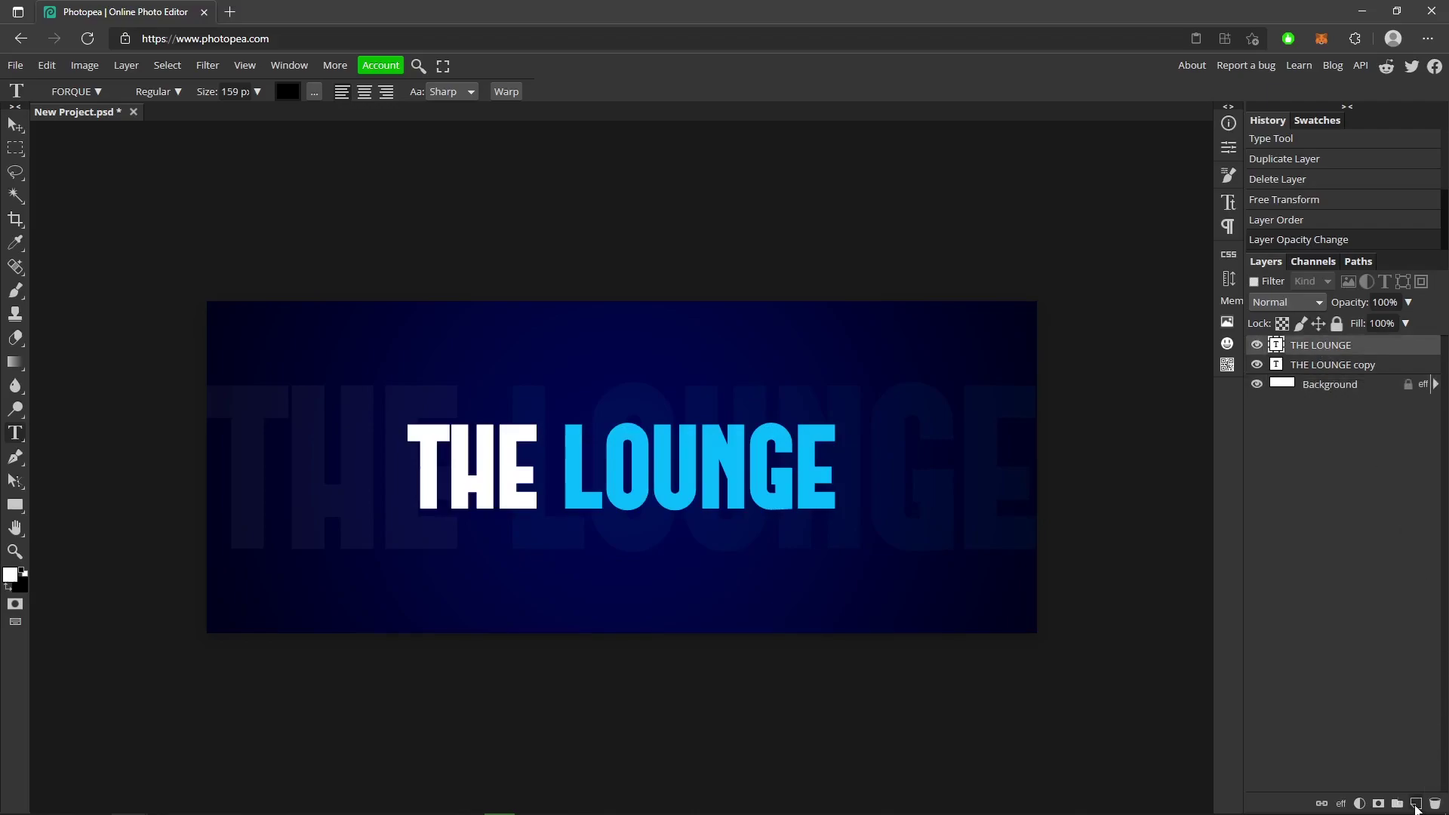
left_click(1416, 805)
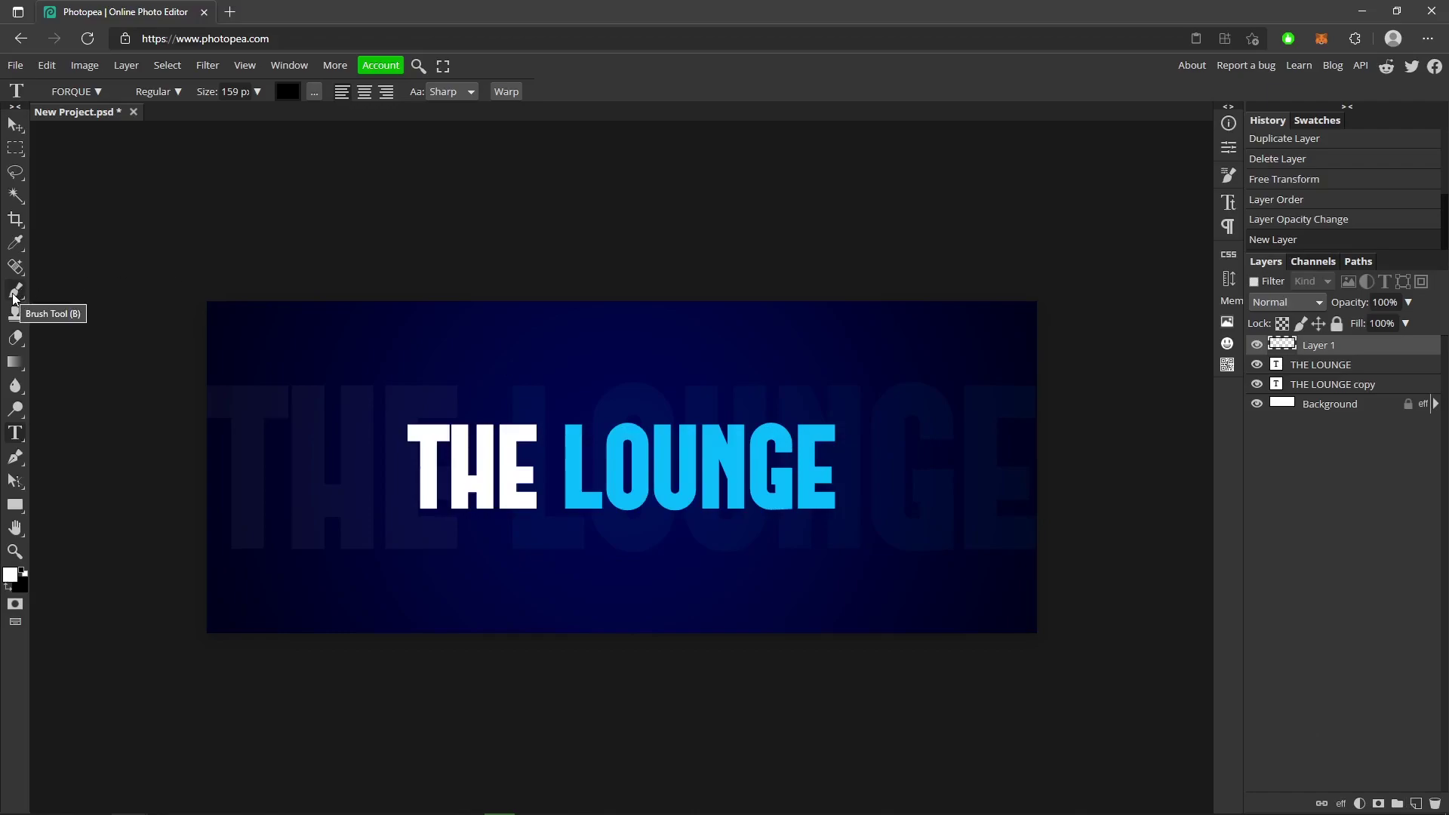
left_click(417, 66)
type("brush")
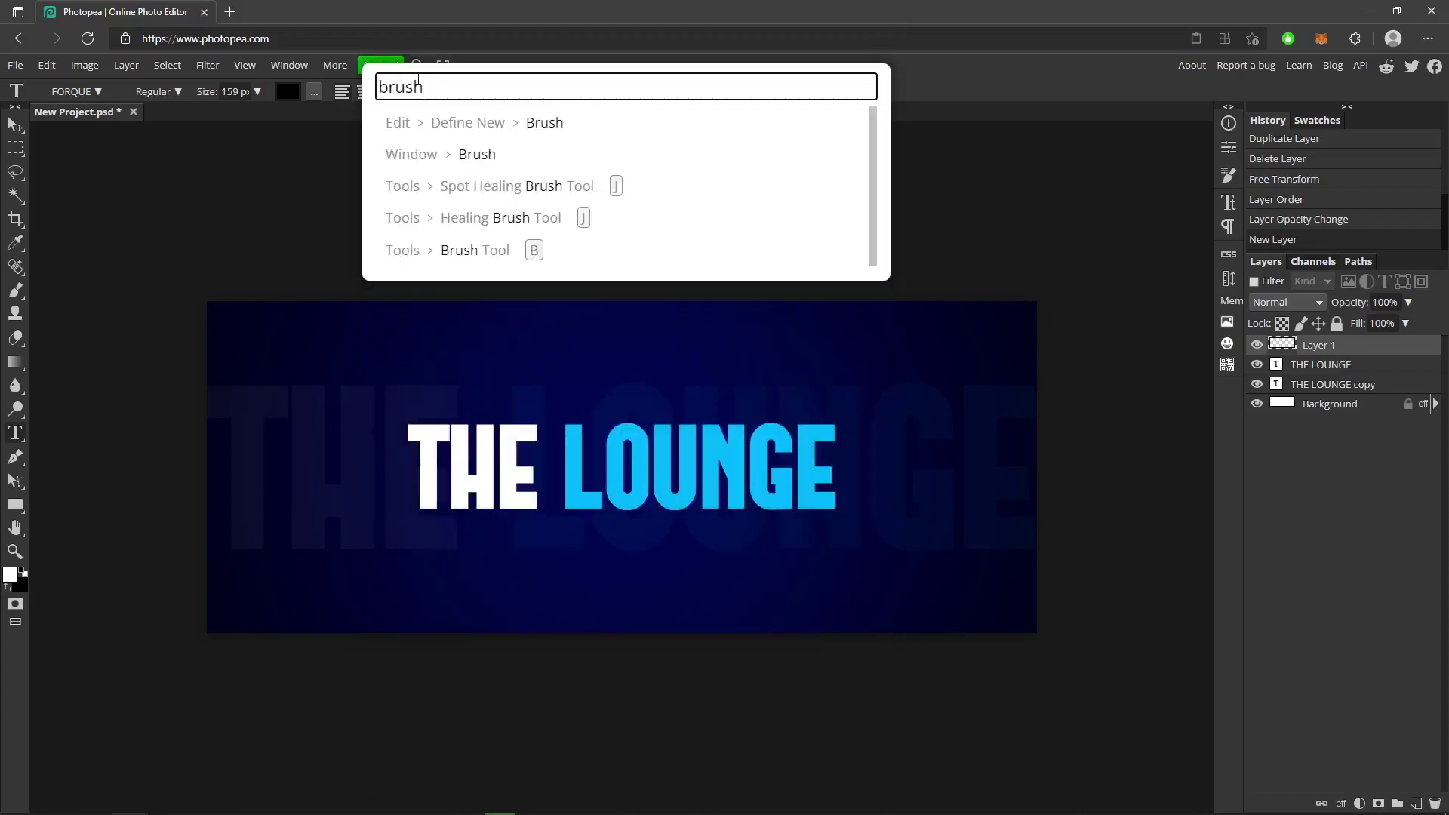
type(" tool")
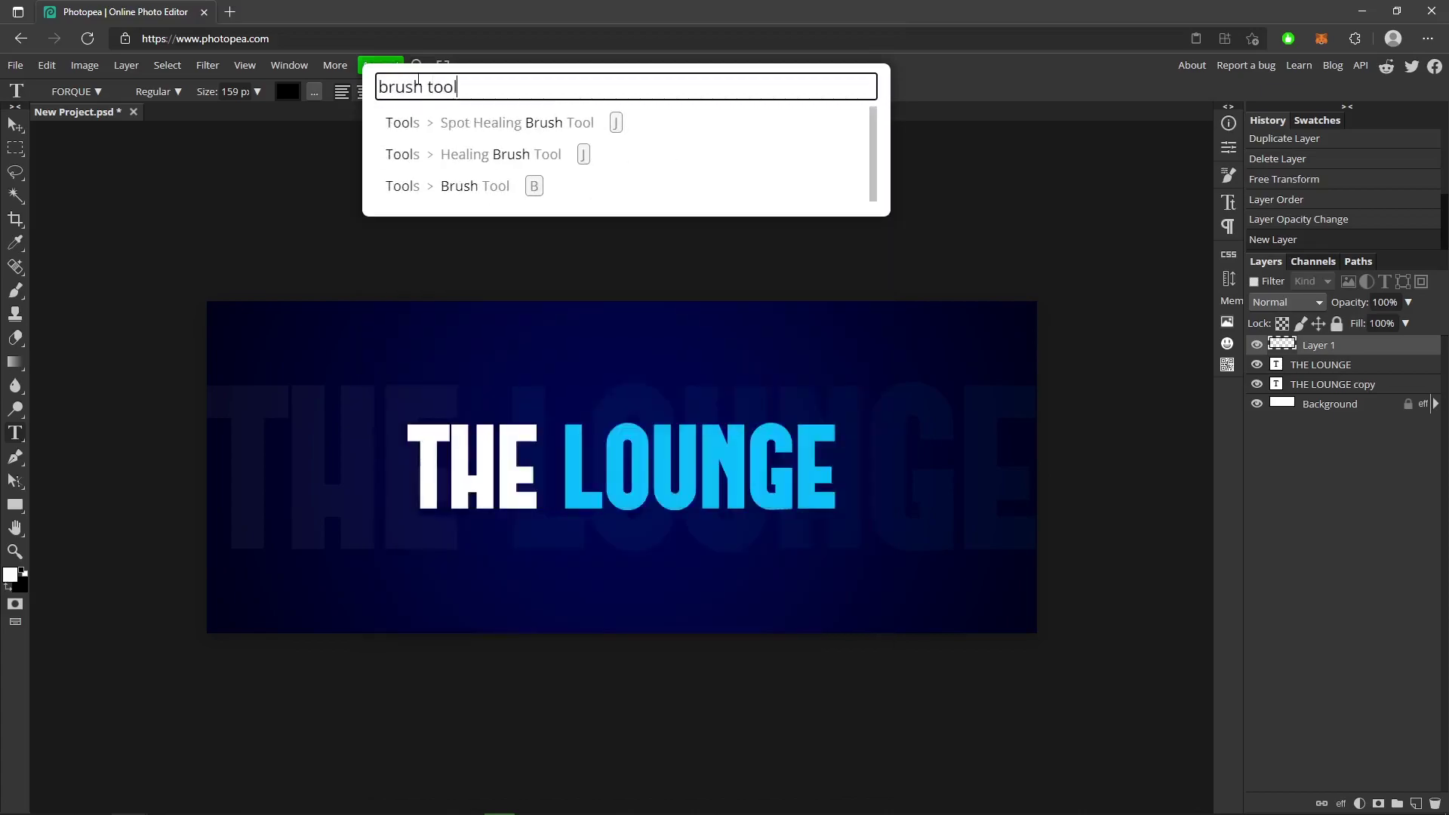
left_click(484, 194)
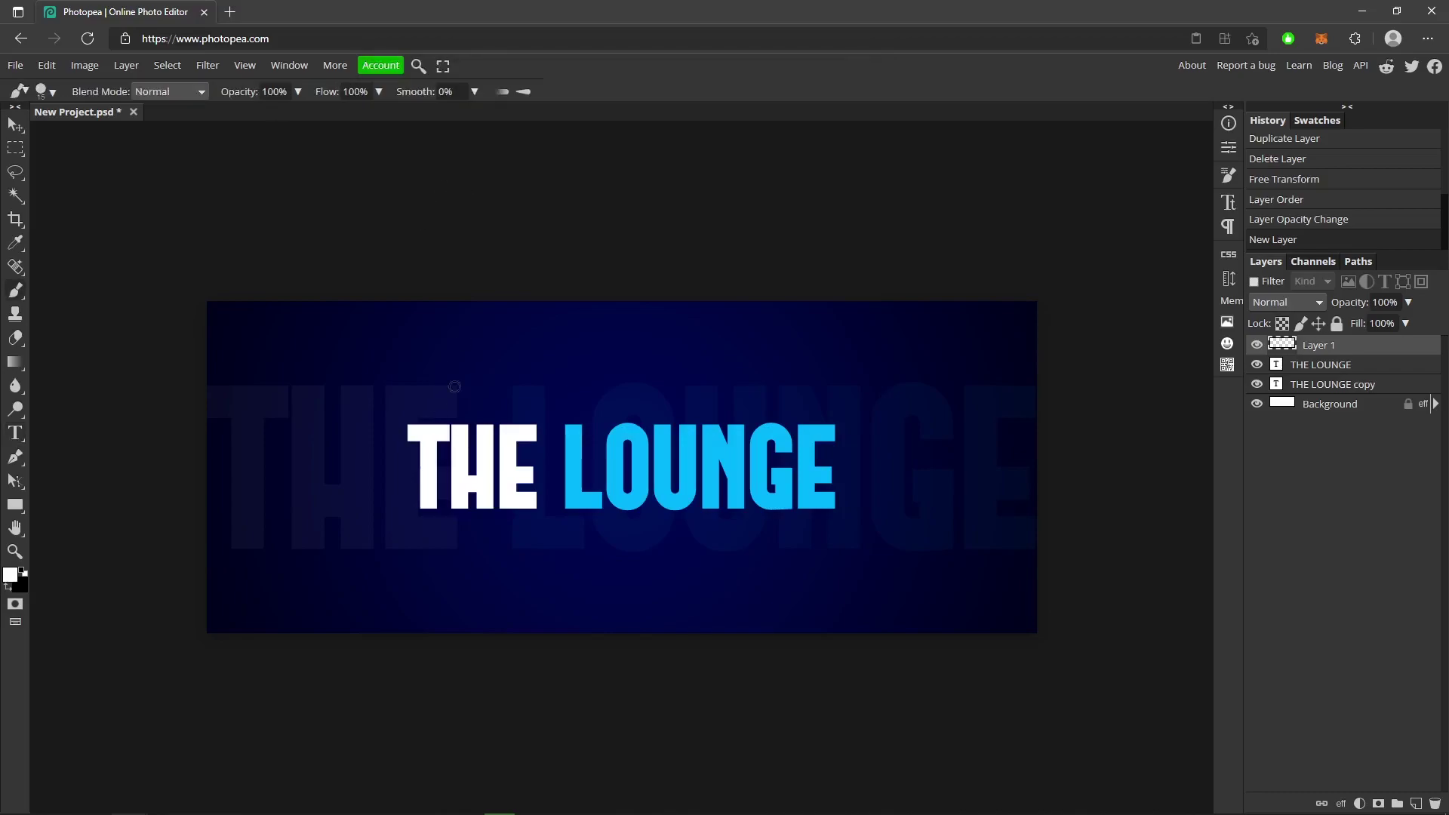
Enlarge the soft brush and paint a white glow at the banner's top-left.
mouse_move(431, 372)
left_mouse_down()
mouse_move(422, 347)
mouse_move(457, 372)
mouse_move(720, 387)
left_mouse_up()
key("ctrl+z")
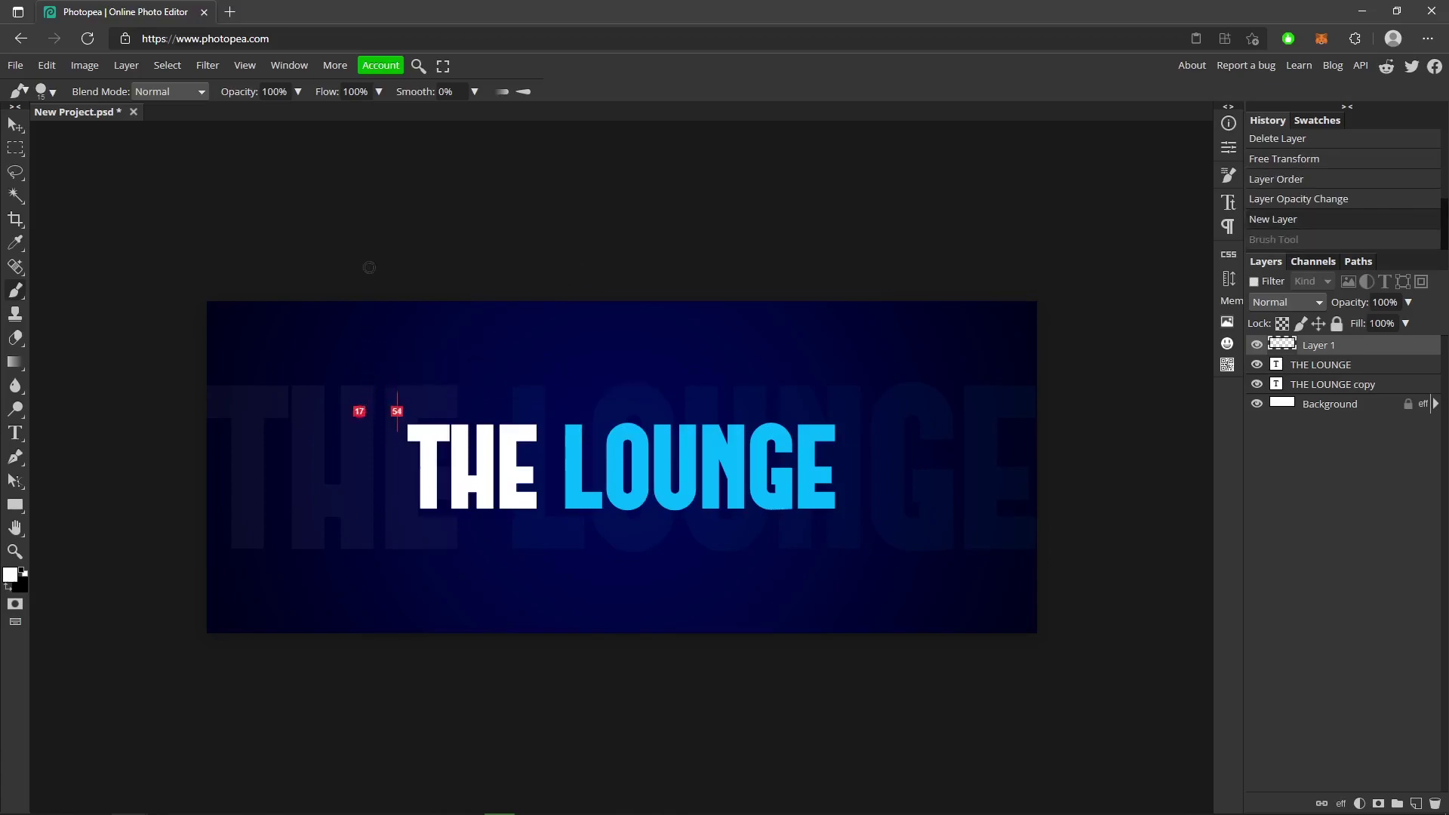
mouse_move(369, 267)
left_mouse_down()
mouse_move(511, 163)
mouse_move(483, 301)
mouse_move(619, 406)
mouse_move(802, 395)
mouse_move(355, 389)
mouse_move(423, 378)
mouse_move(502, 143)
mouse_move(452, 660)
mouse_move(528, 434)
mouse_move(506, 453)
mouse_move(469, 441)
mouse_move(488, 452)
mouse_move(522, 409)
left_mouse_up()
left_click(341, 287)
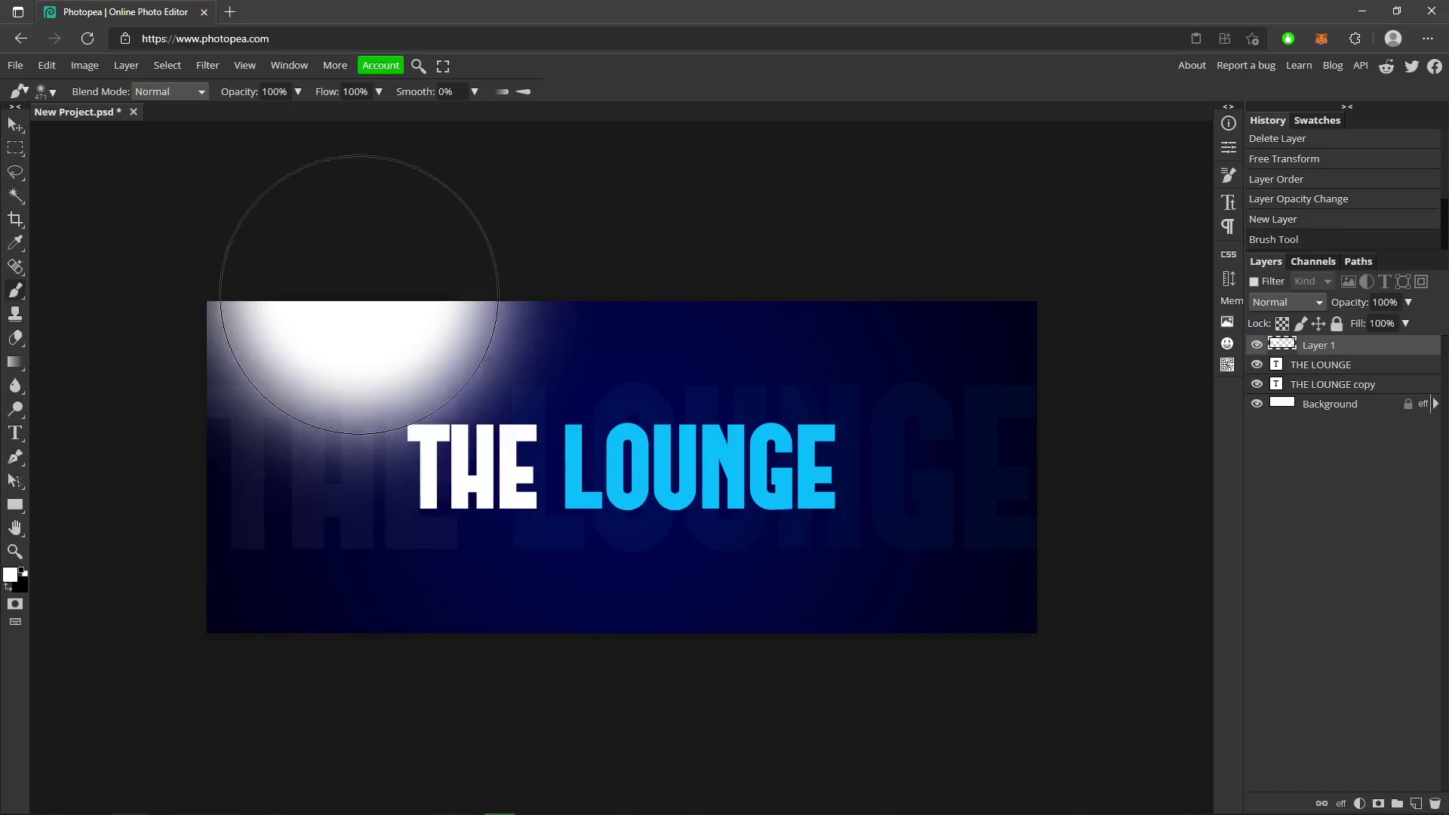
Replace the white glow with cyan glows at upper left, right side and bottom middle.
key("ctrl+z")
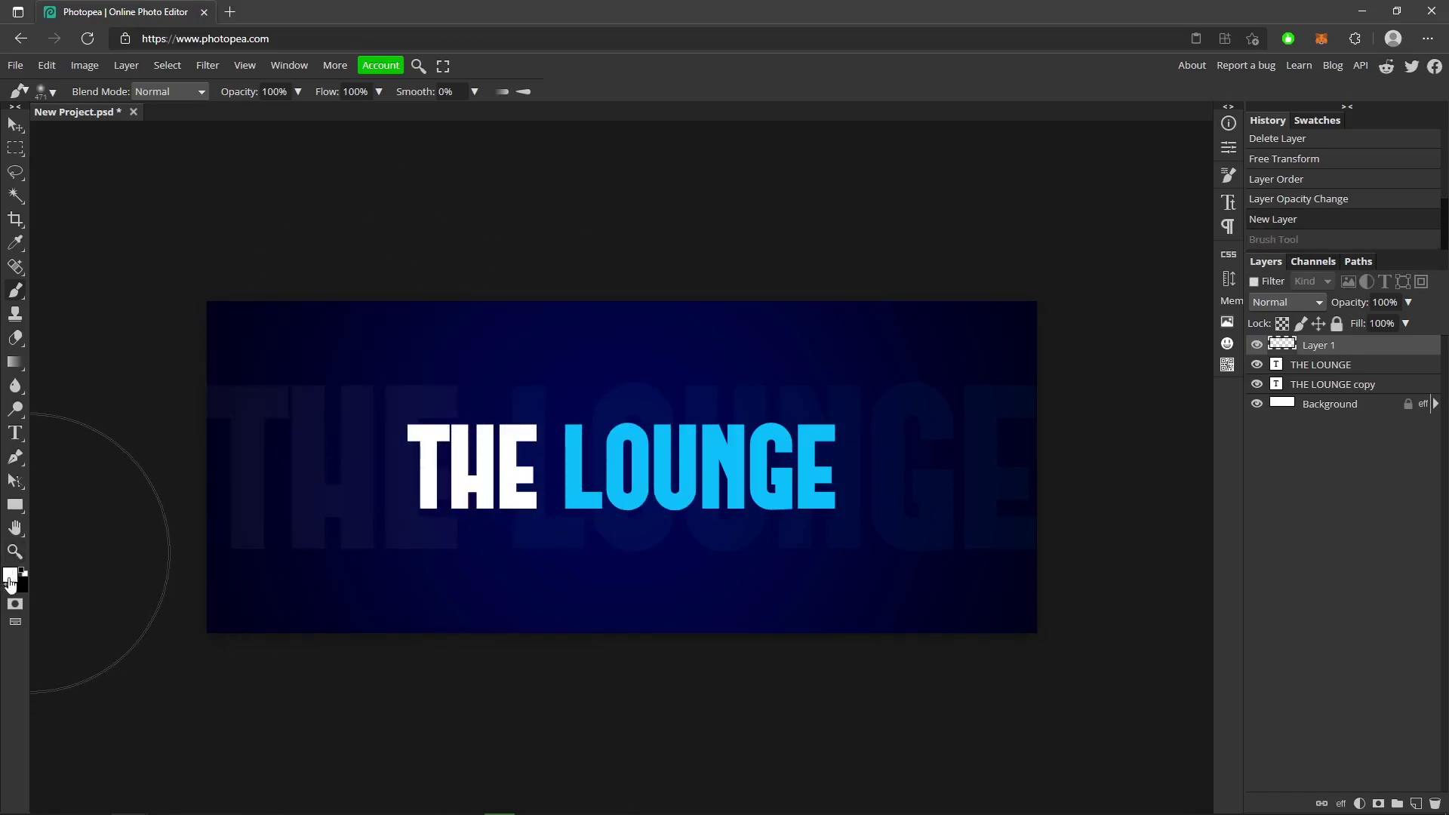
left_click(9, 576)
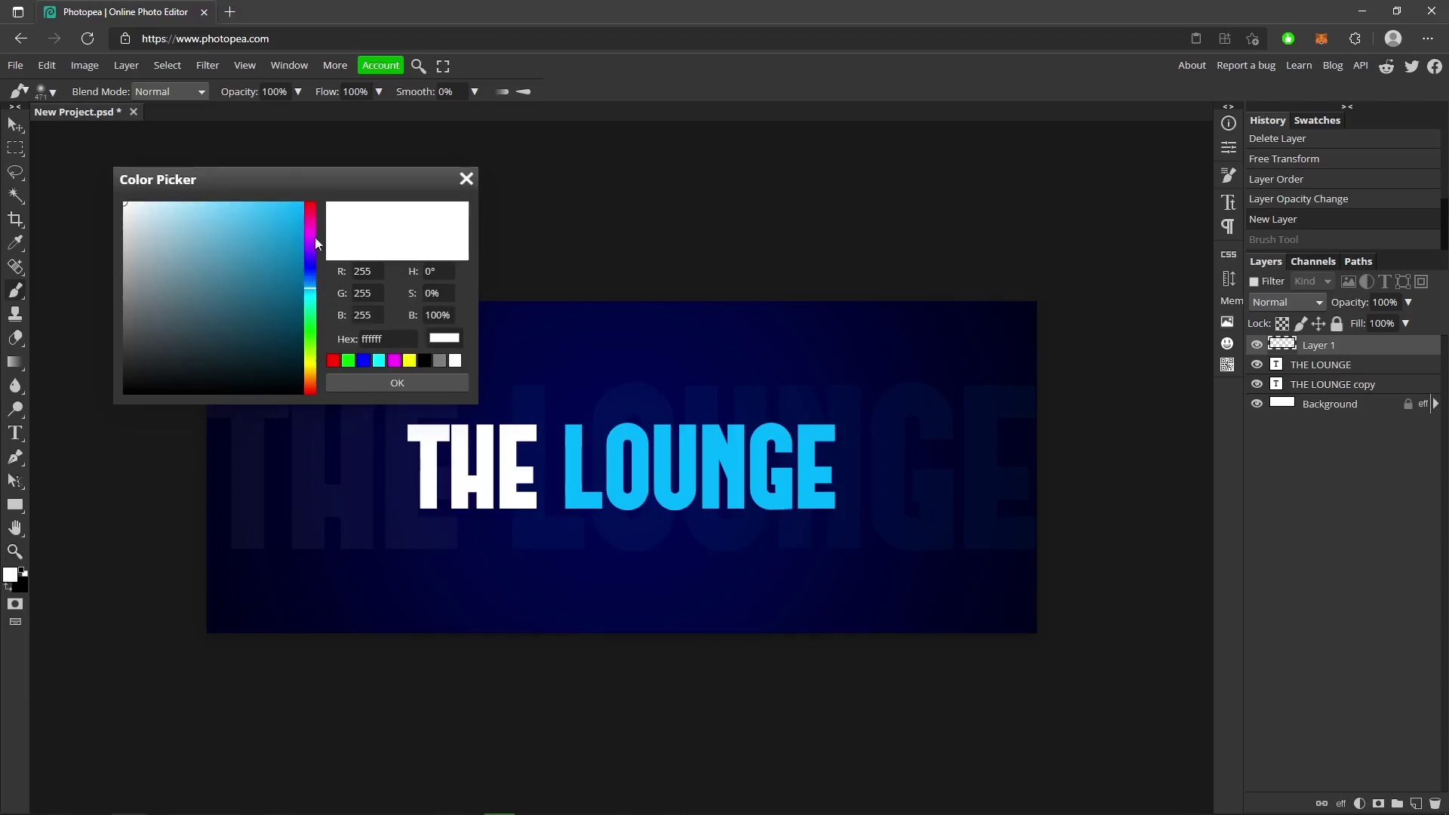
left_click(573, 468)
left_click(397, 383)
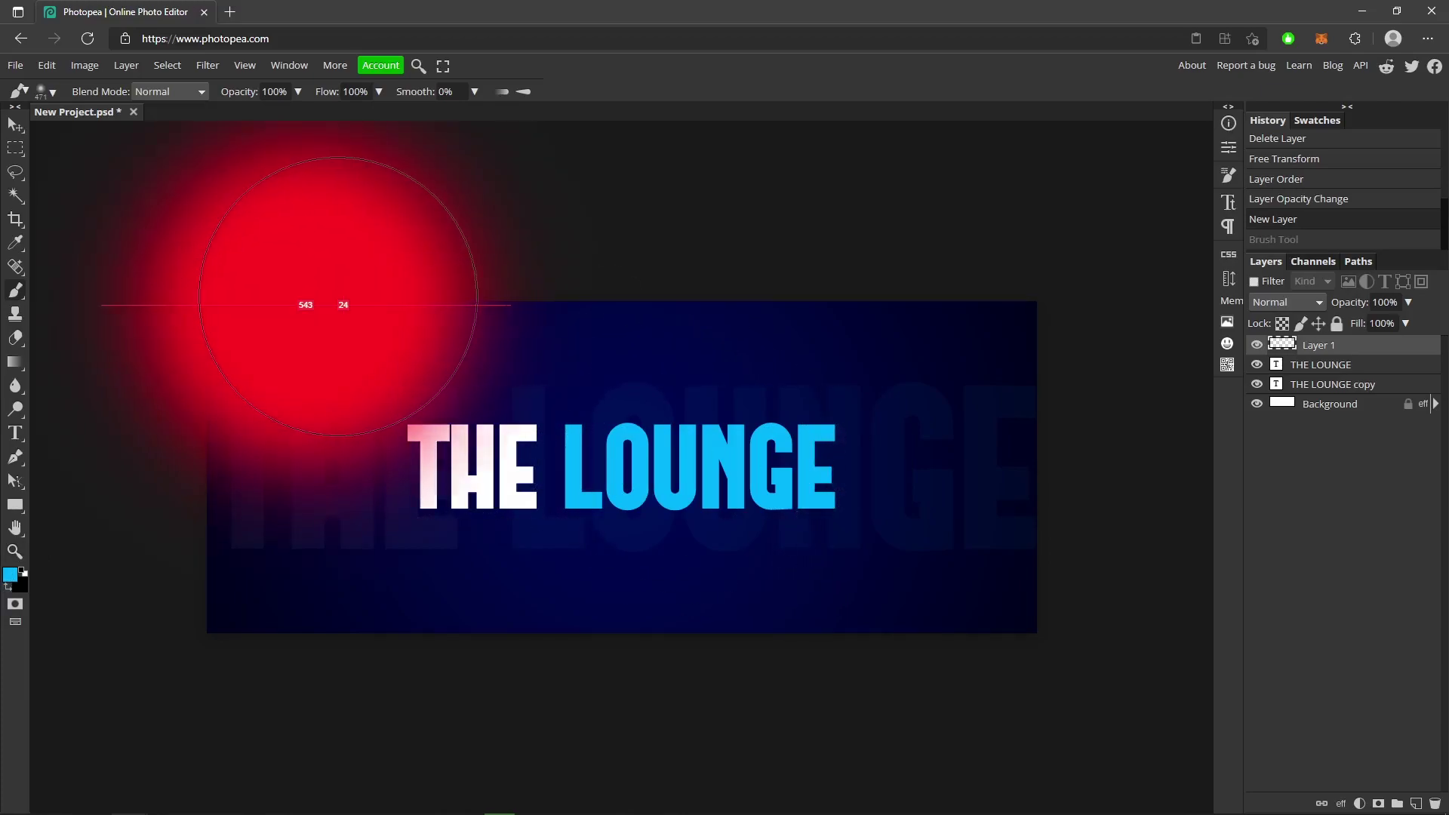
left_click(340, 260)
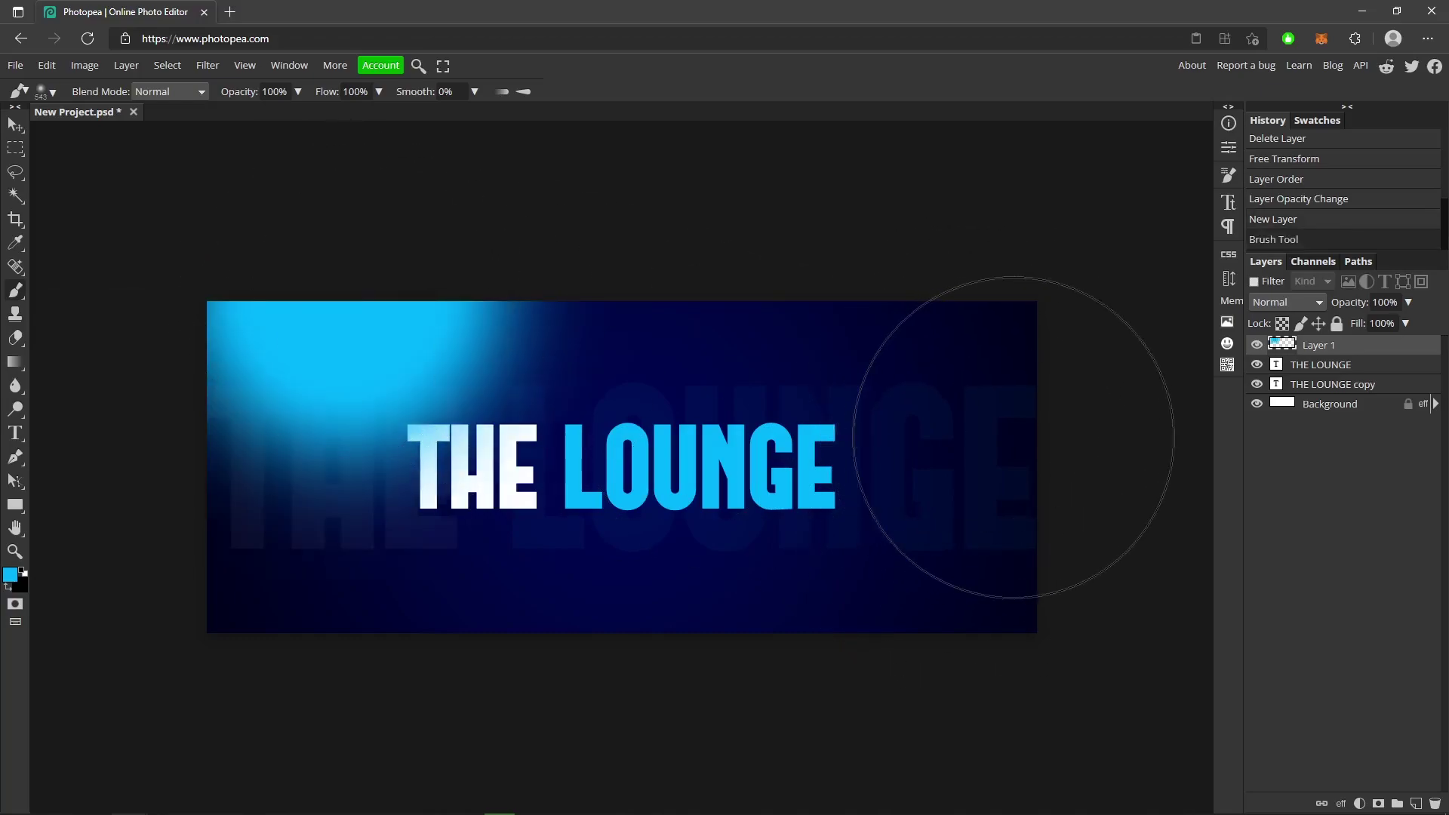
left_click(981, 445)
left_click(631, 597)
key("ctrl+z")
left_click(490, 655)
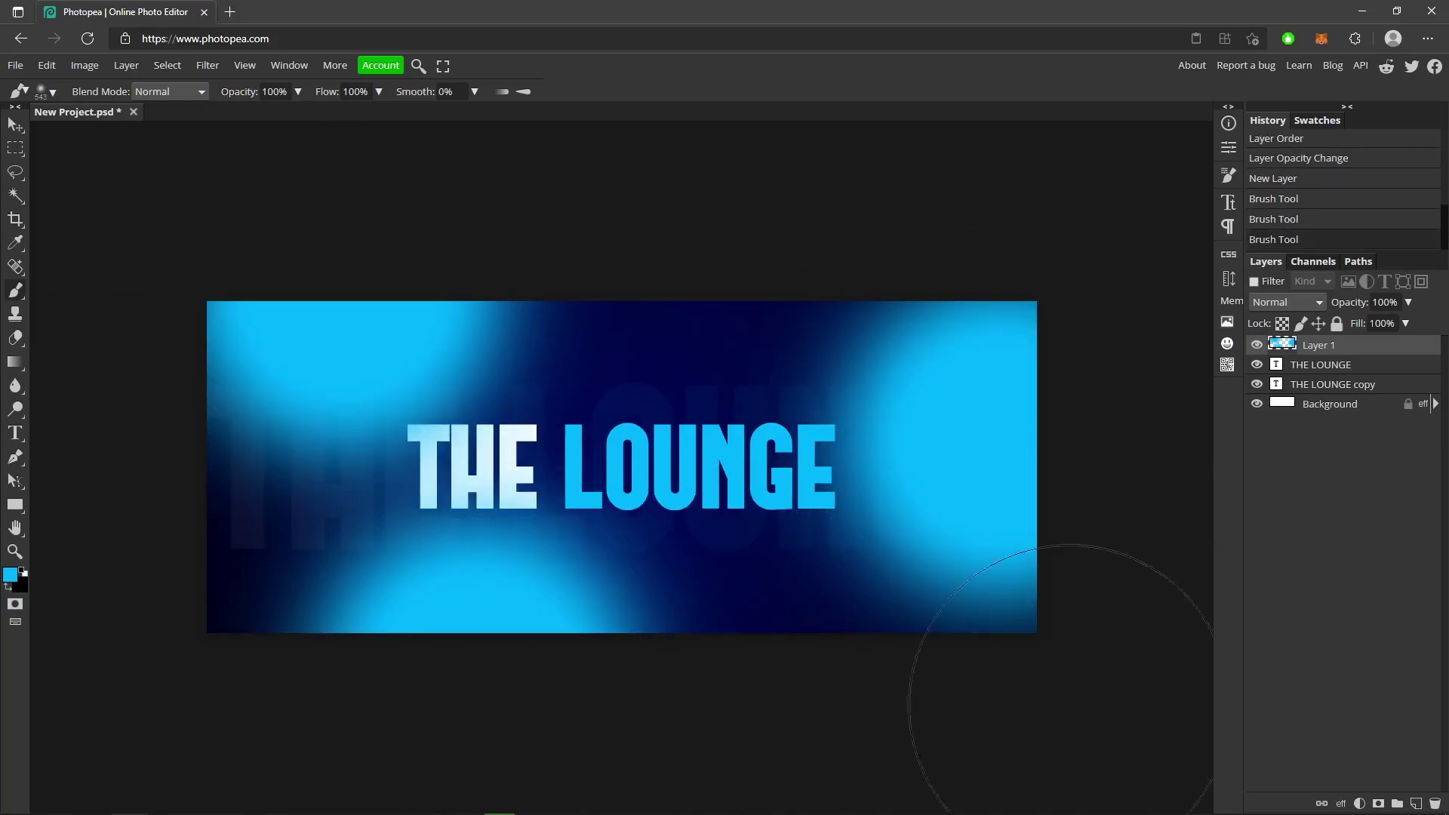
key("ctrl+z")
left_click(604, 657)
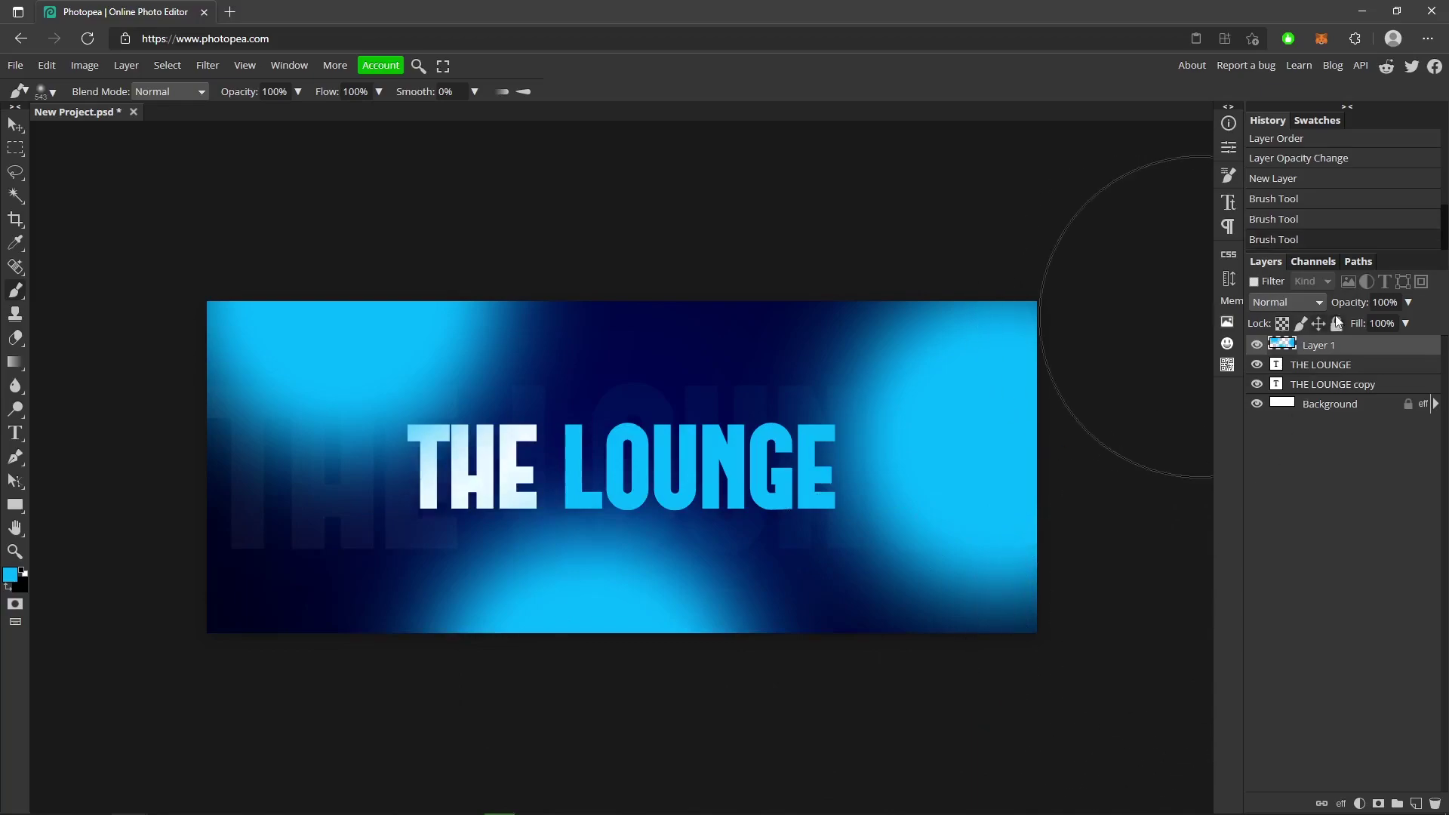
Blend Layer 1 in Soft Light and set its opacity to 57%.
left_click(1269, 302)
left_click(1324, 315)
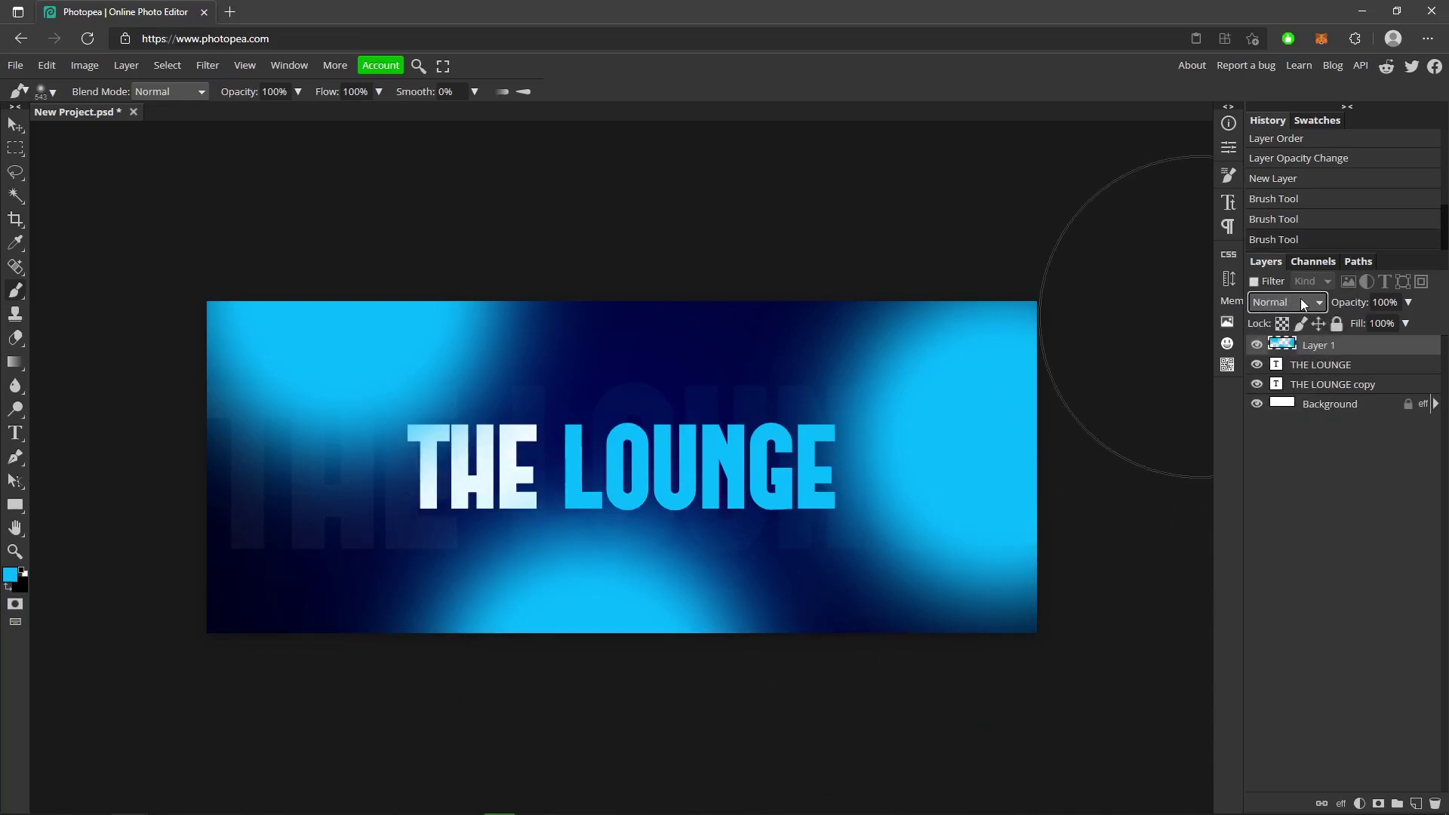
left_click(1280, 309)
scroll(1287, 442, "down", 3)
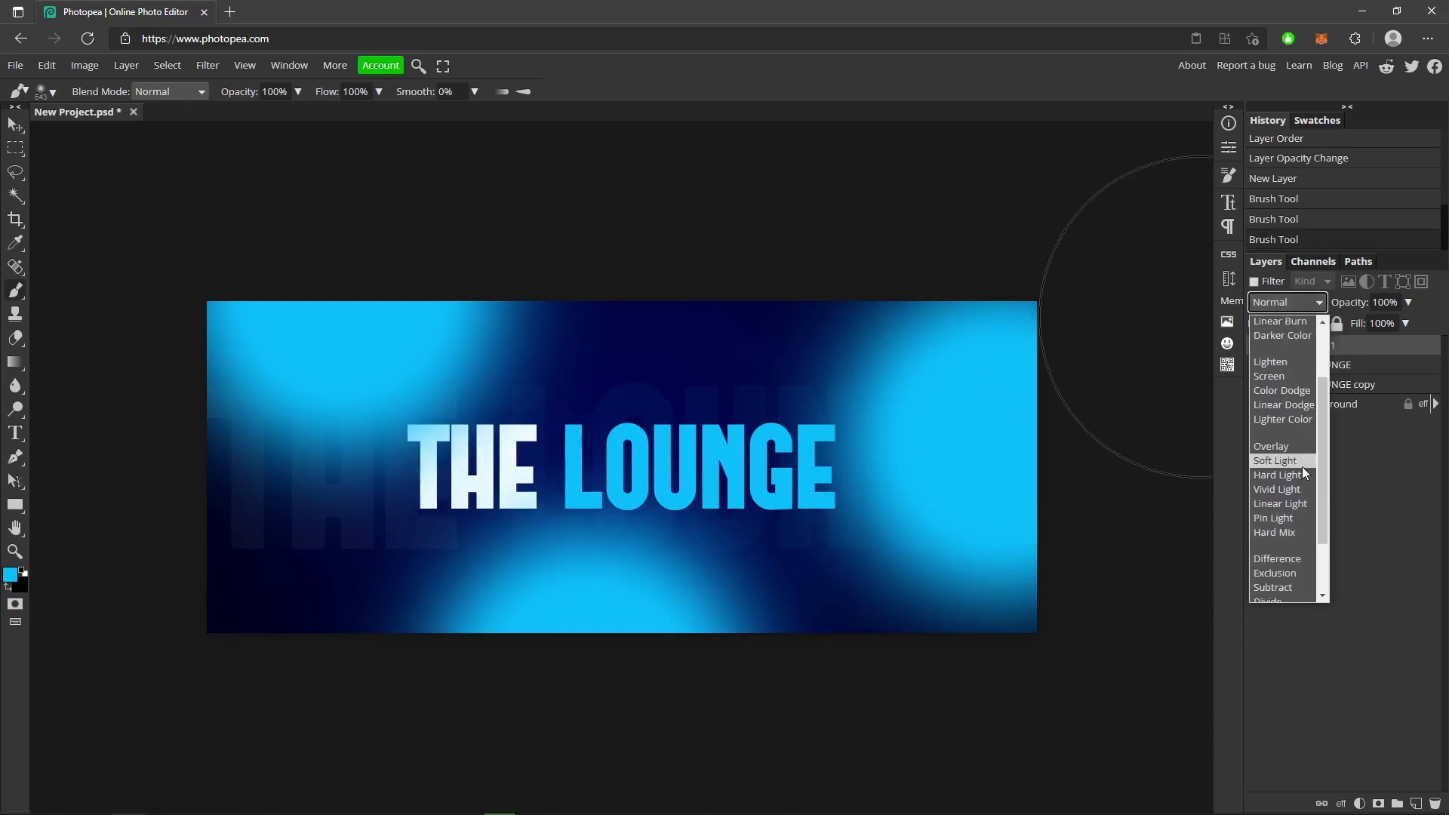
left_click(1294, 461)
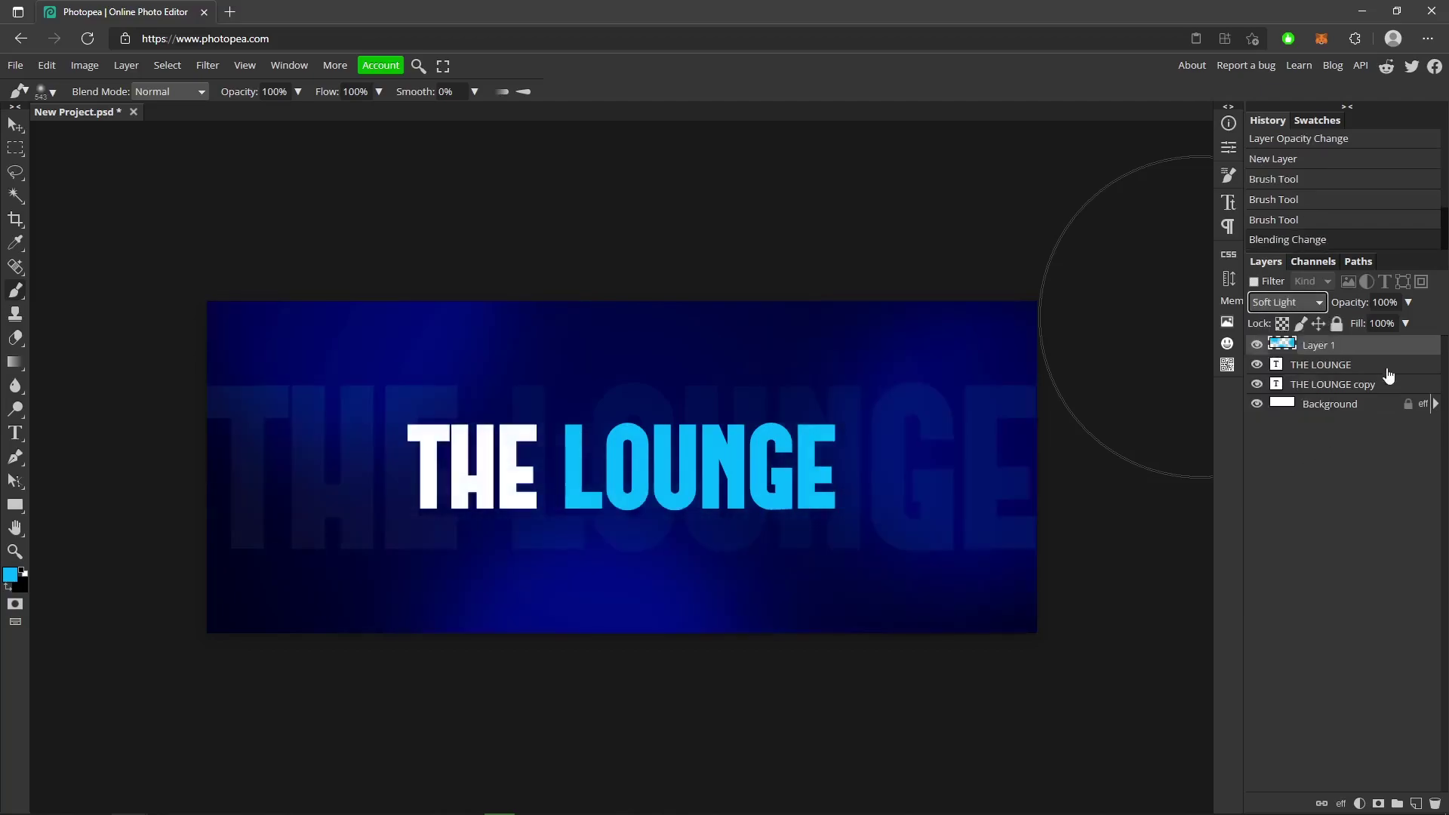
left_click_drag(1407, 302, 1372, 321)
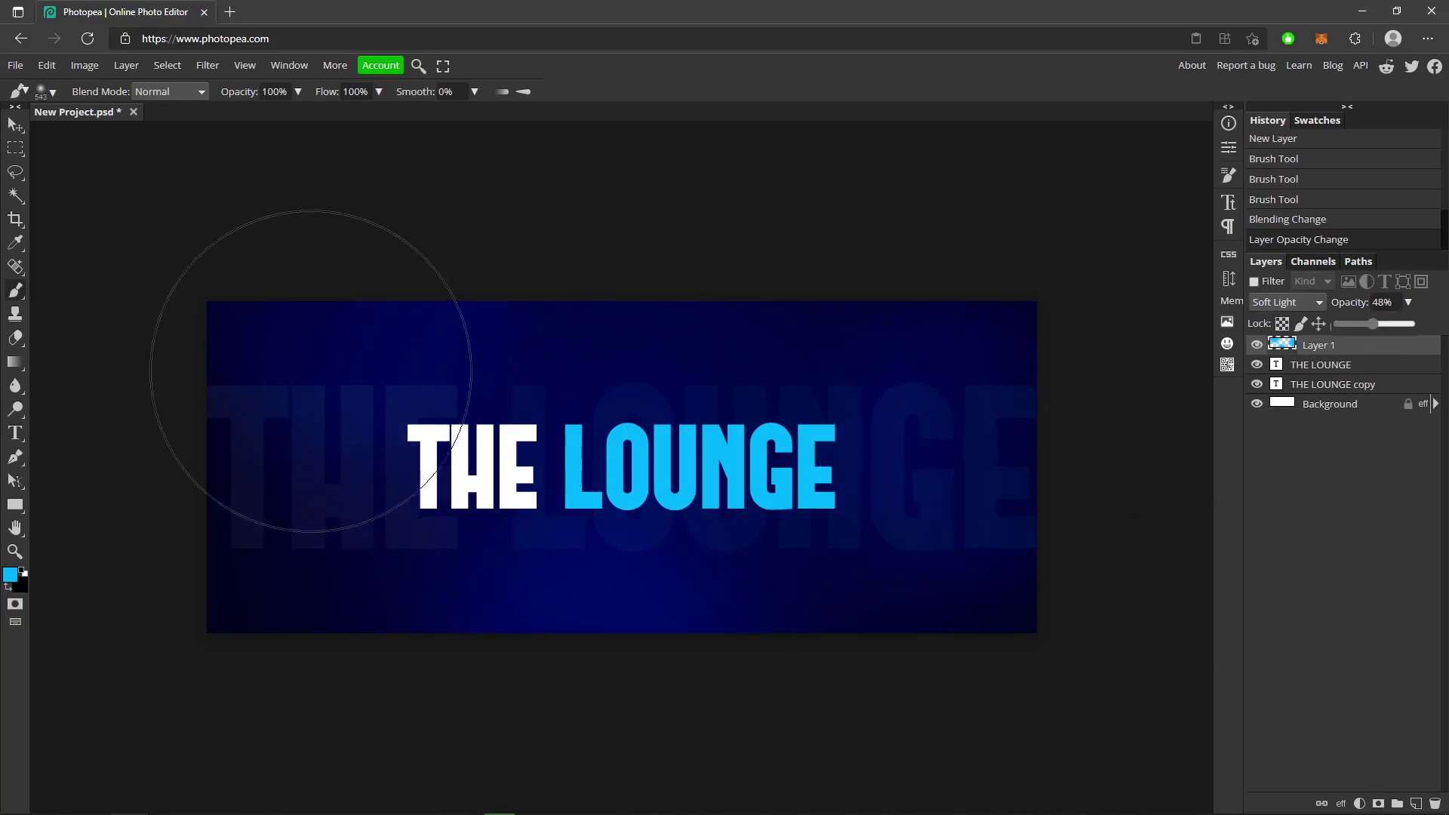
left_click_drag(242, 276, 468, 631)
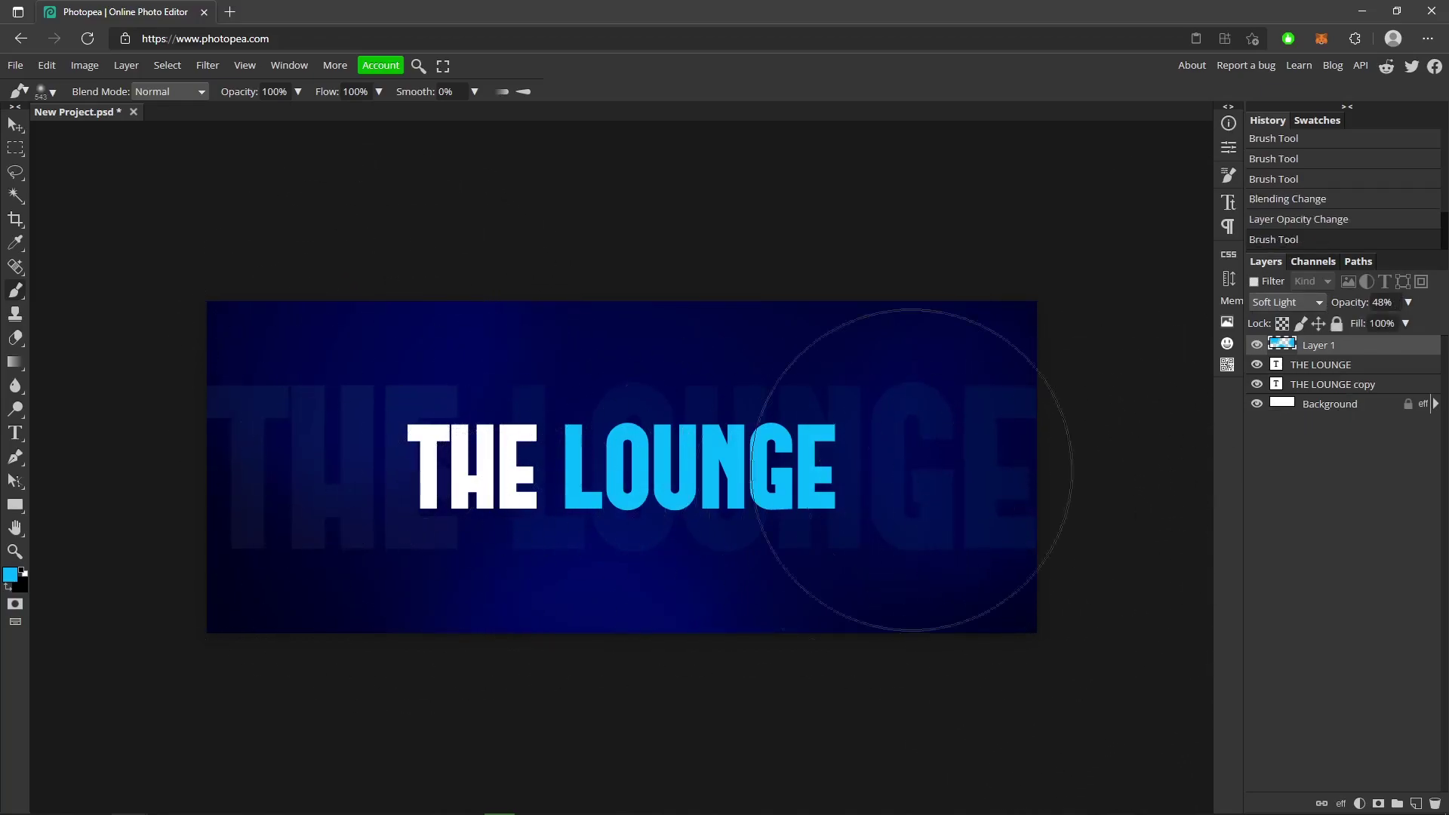
mouse_move(929, 687)
left_mouse_down()
mouse_move(825, 695)
mouse_move(291, 614)
mouse_move(350, 664)
left_mouse_up()
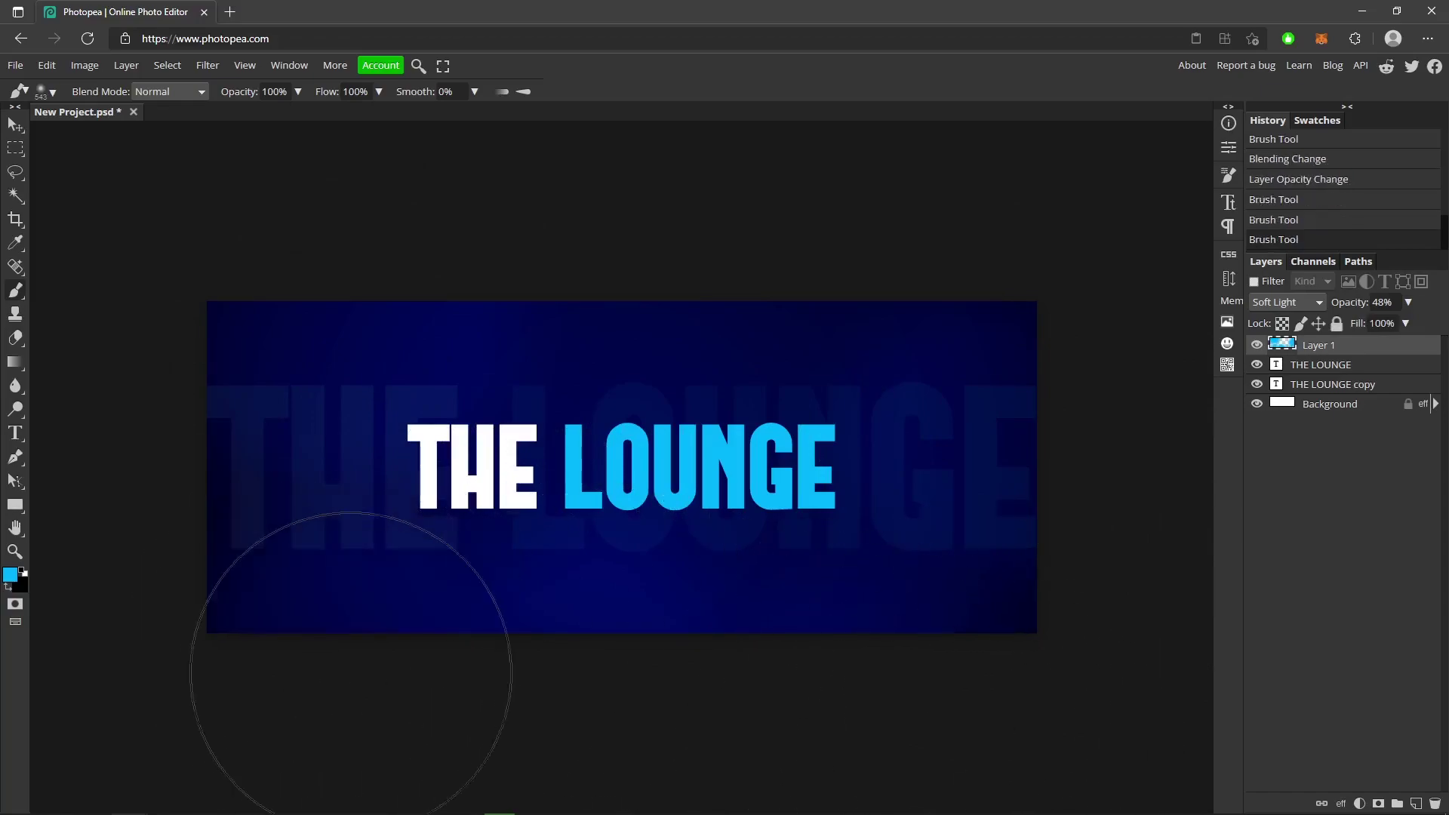
key("ctrl+z")
key("ctrl+z")
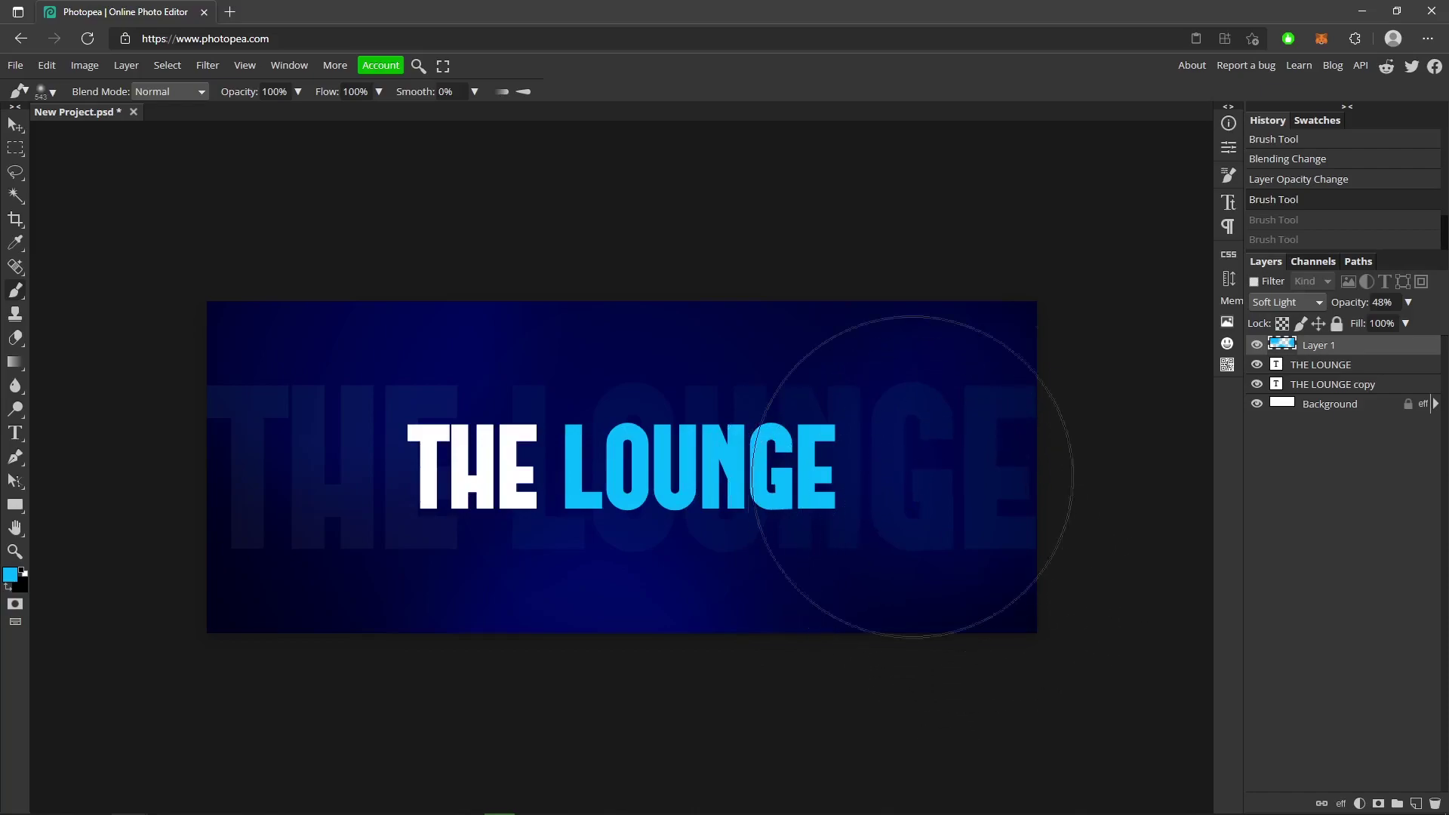
left_click_drag(1409, 302, 1379, 323)
Add Layer 2 and paint a large white glow across the top of the banner.
left_click(1416, 804)
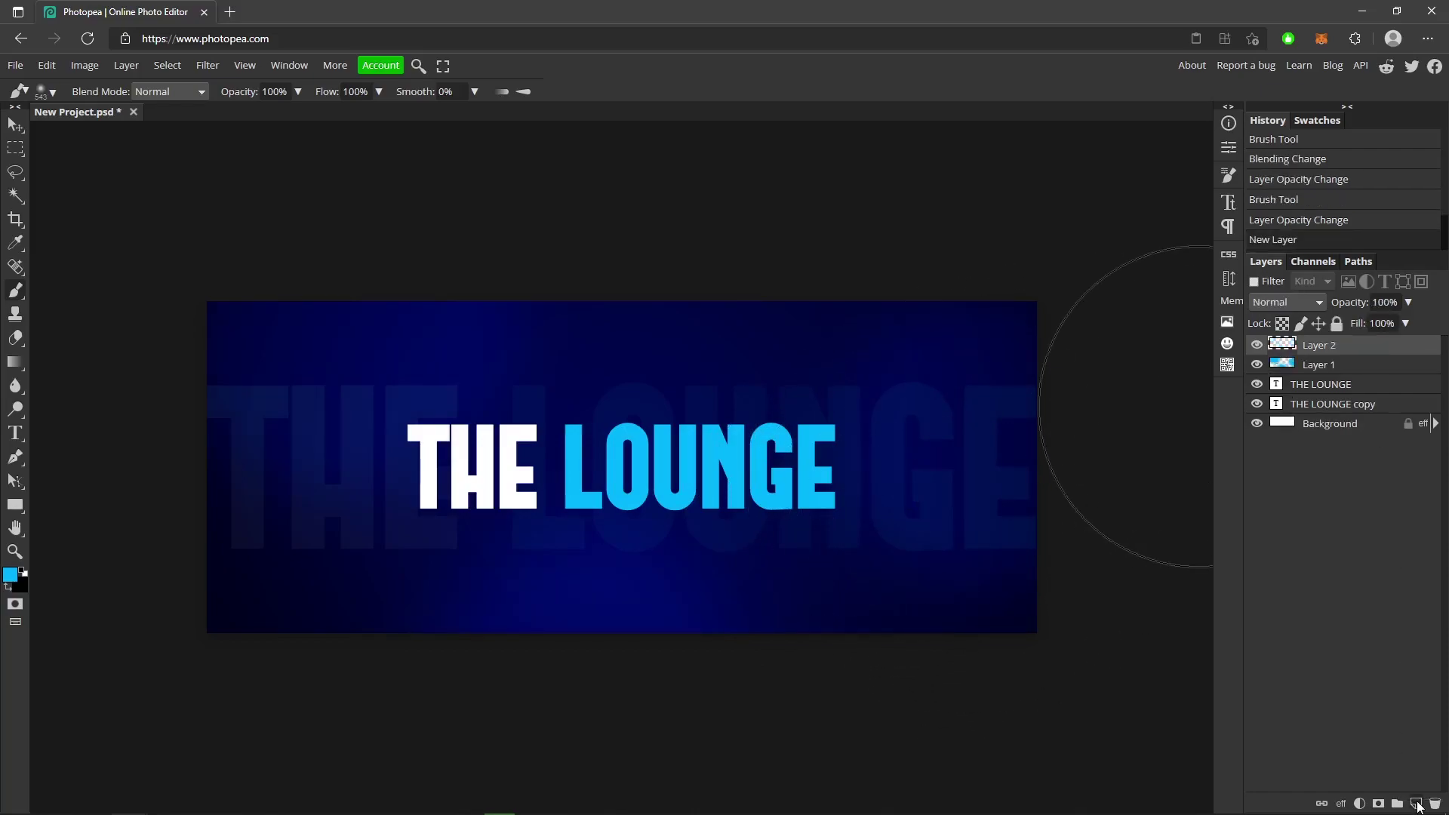
left_click(10, 575)
left_click(126, 204)
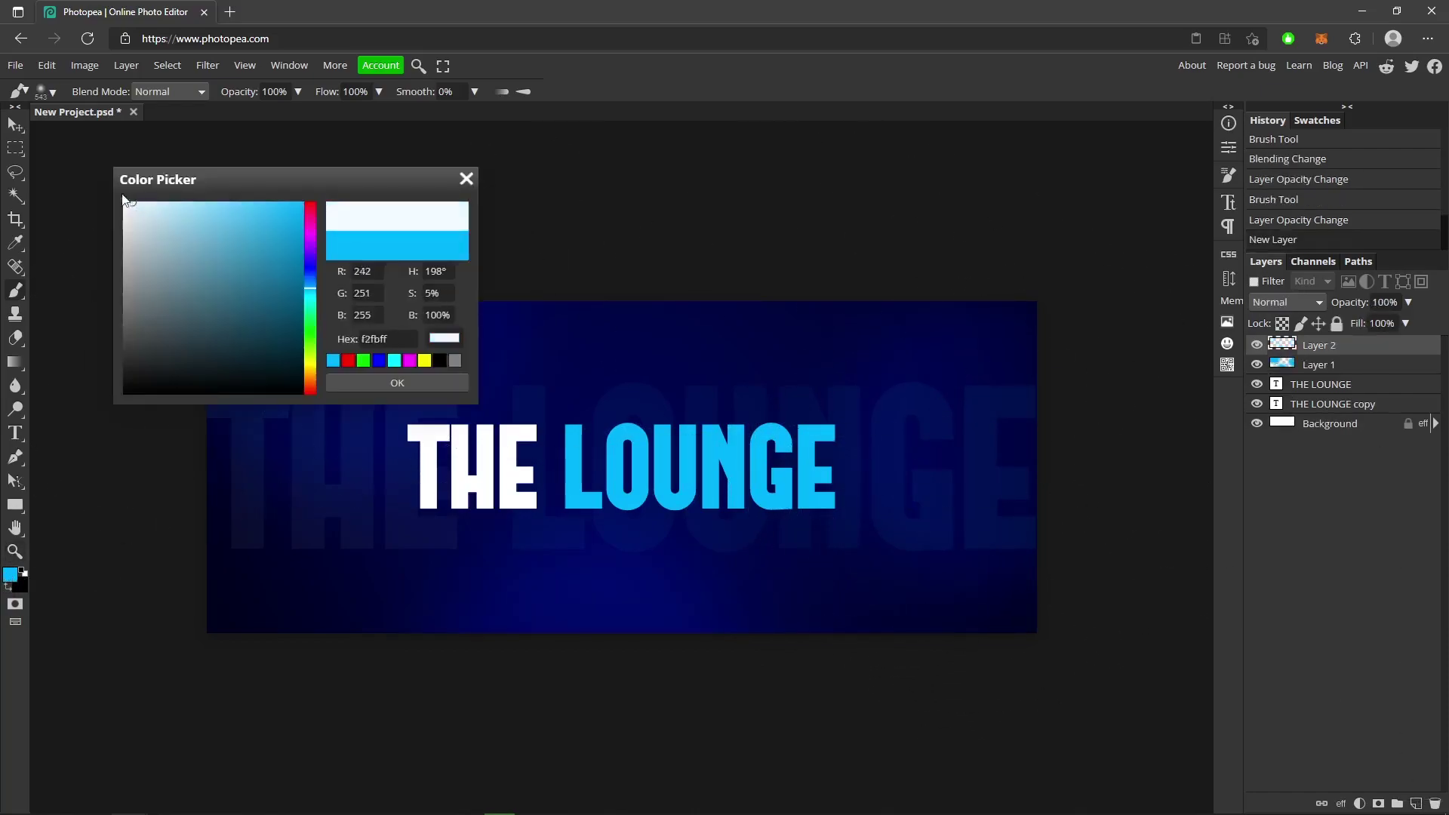
left_click(344, 385)
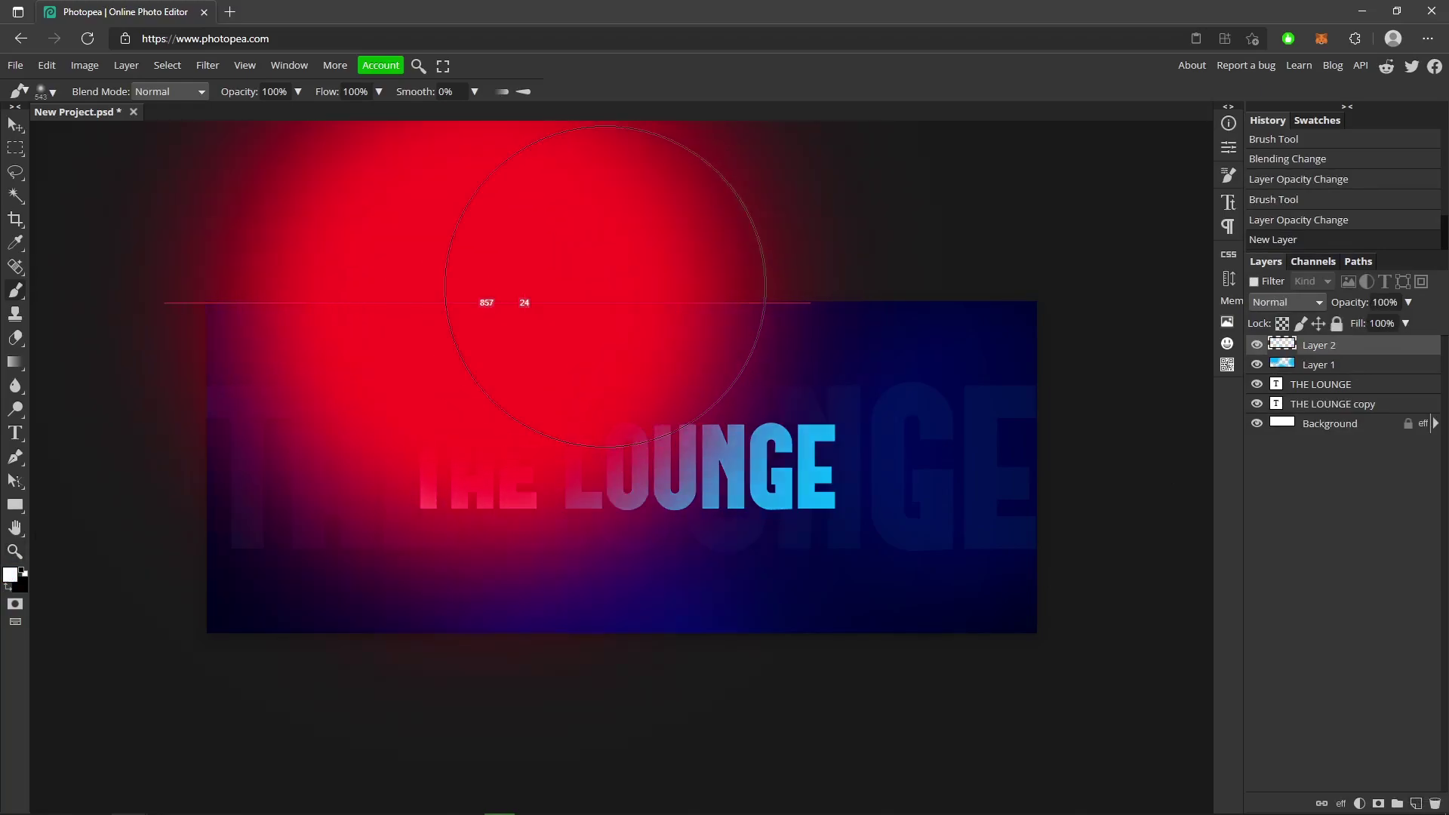
left_click_drag(615, 141, 612, 135)
left_click(612, 135)
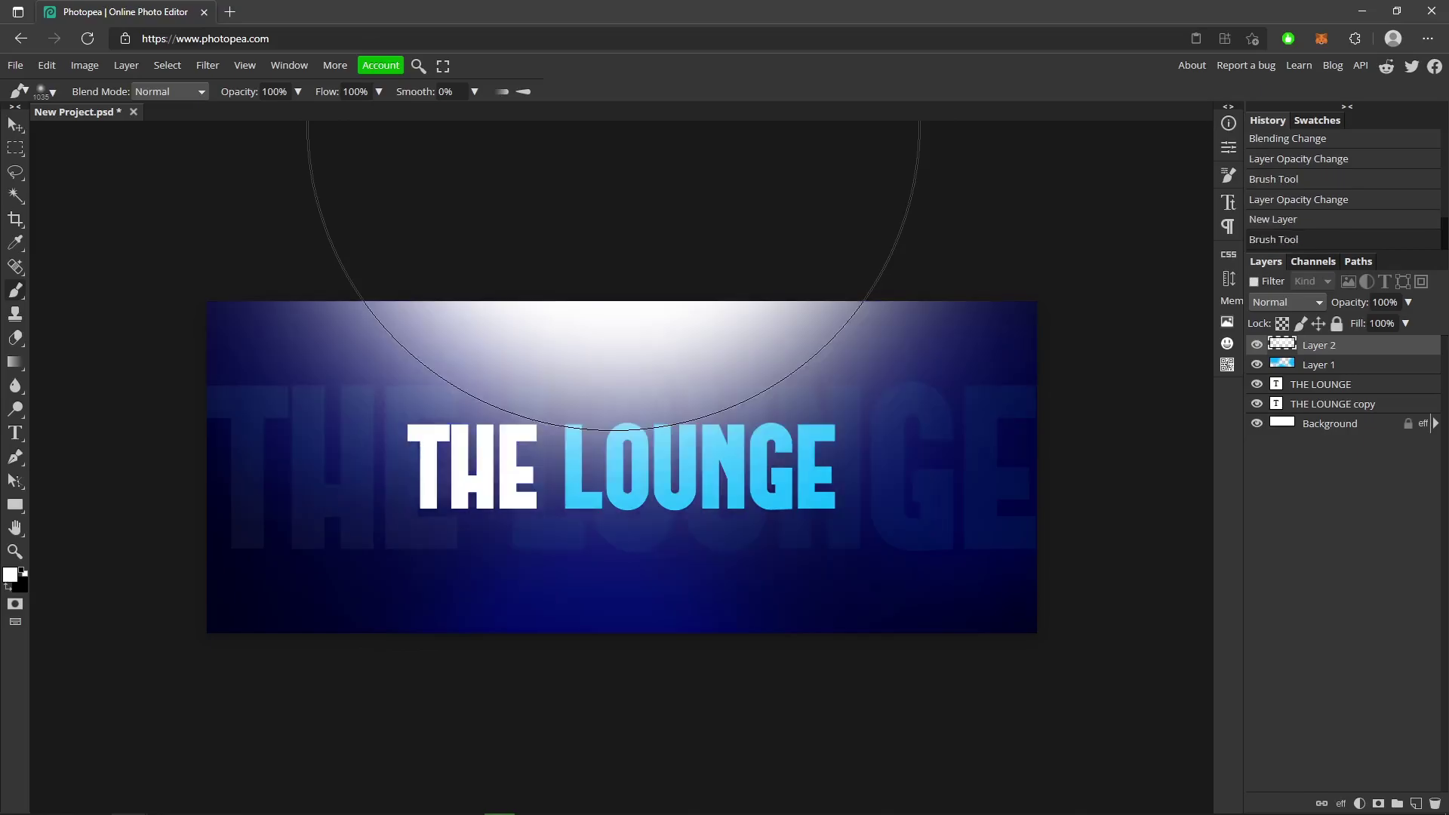
left_click(15, 551)
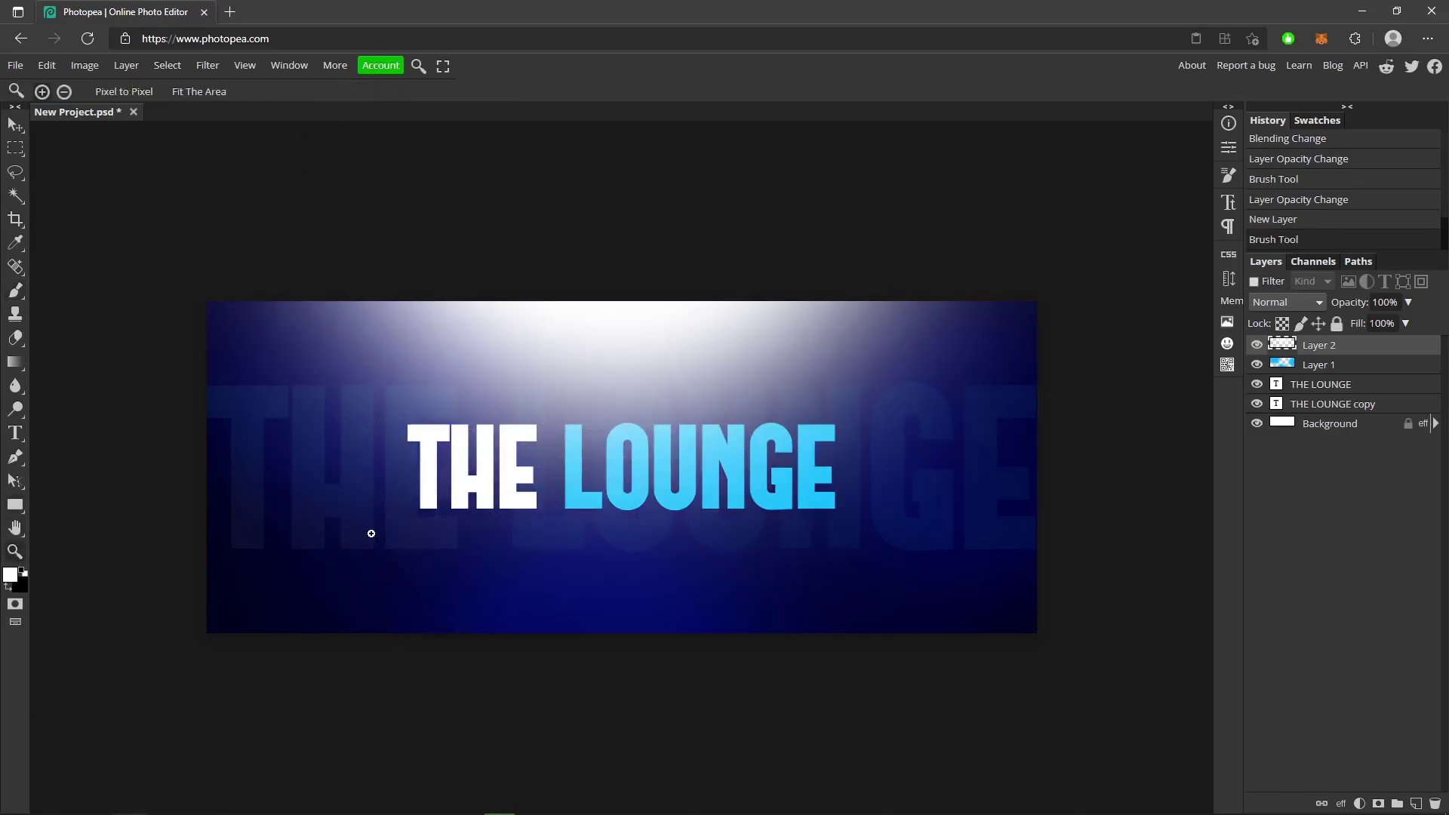
left_click(569, 472)
Blend the white glow layer in Soft Light at 31% opacity.
left_click(1298, 302)
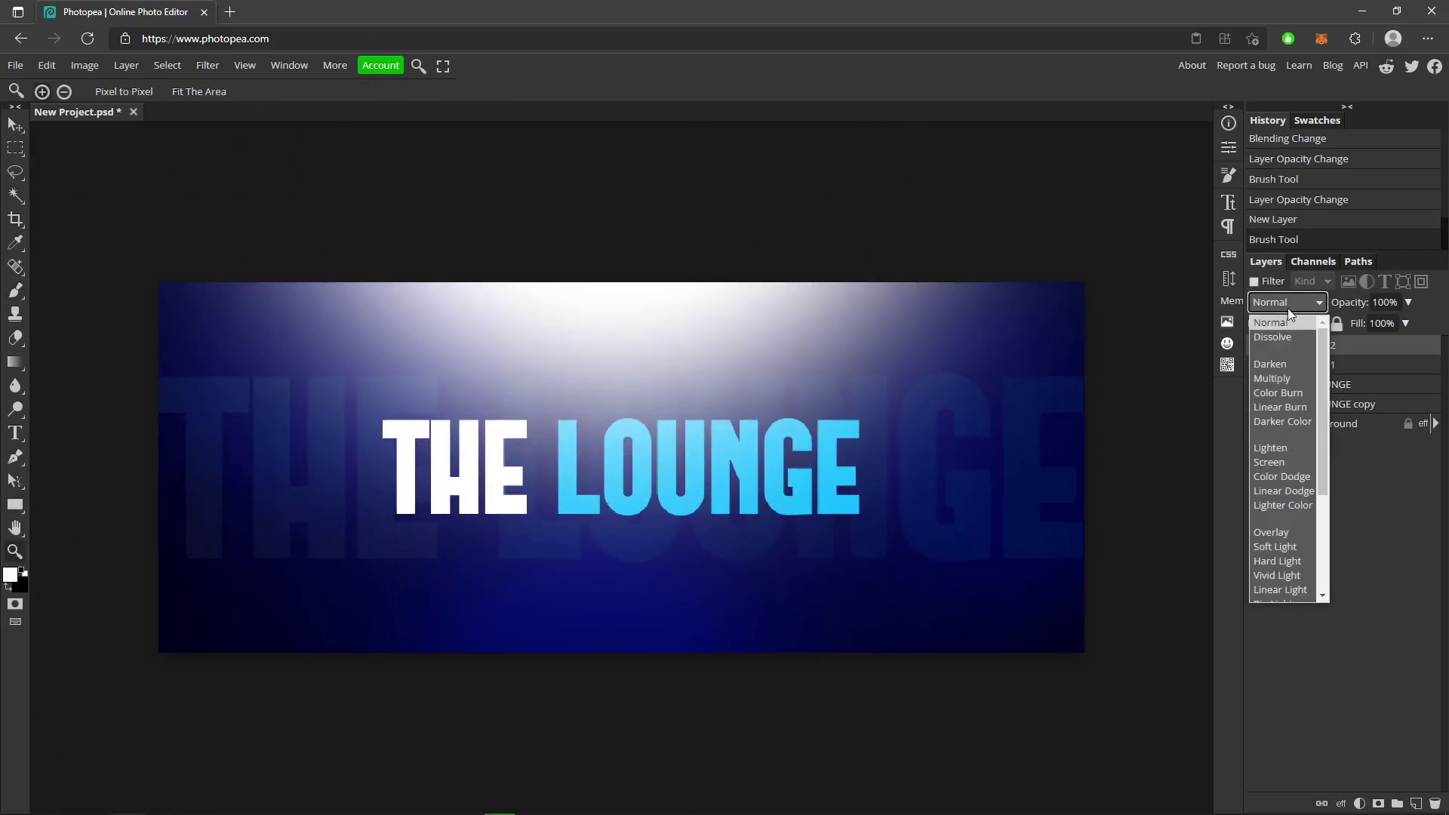
scroll(1294, 551, "down", 1)
left_click(1297, 505)
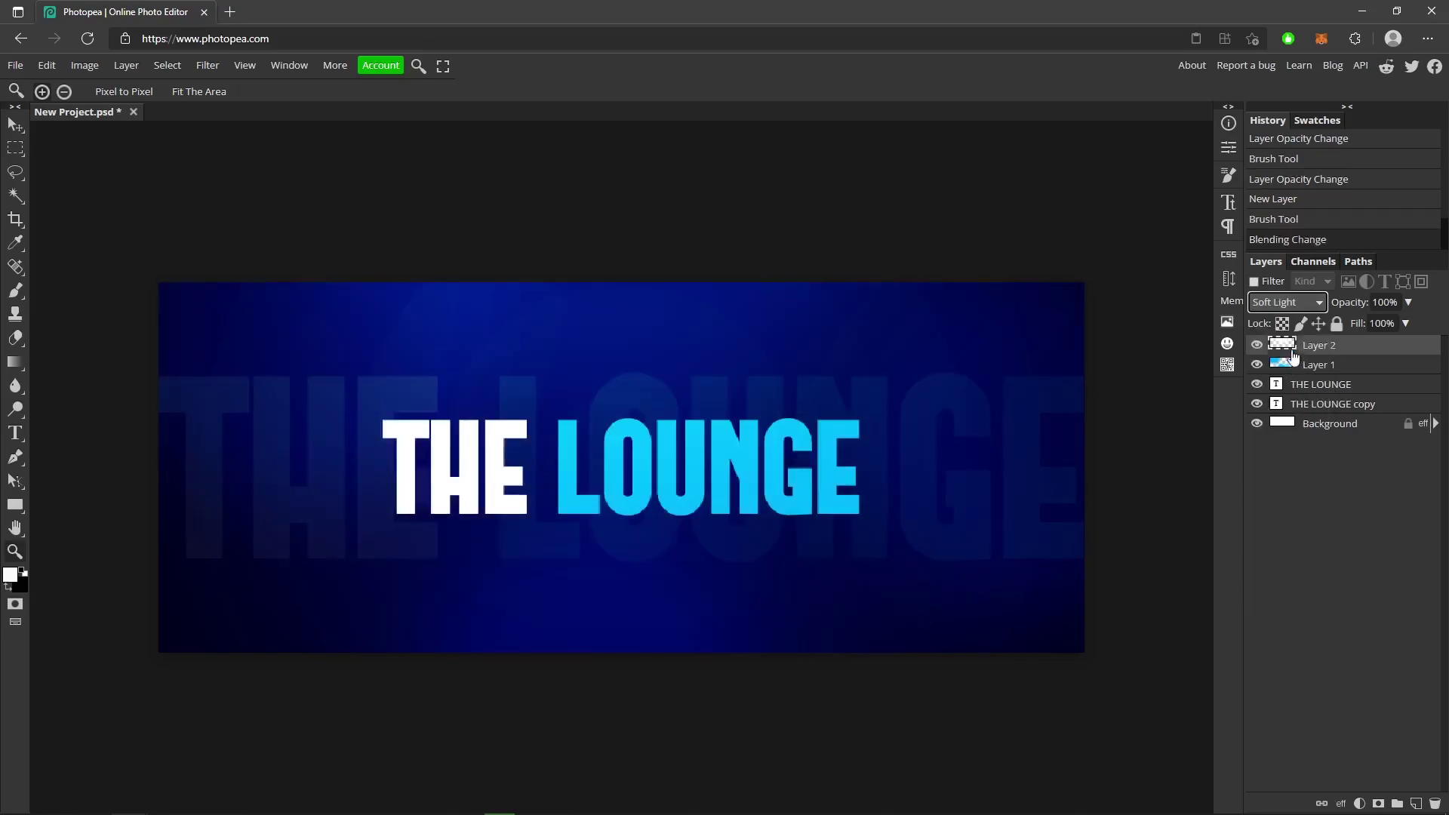
left_click(1289, 302)
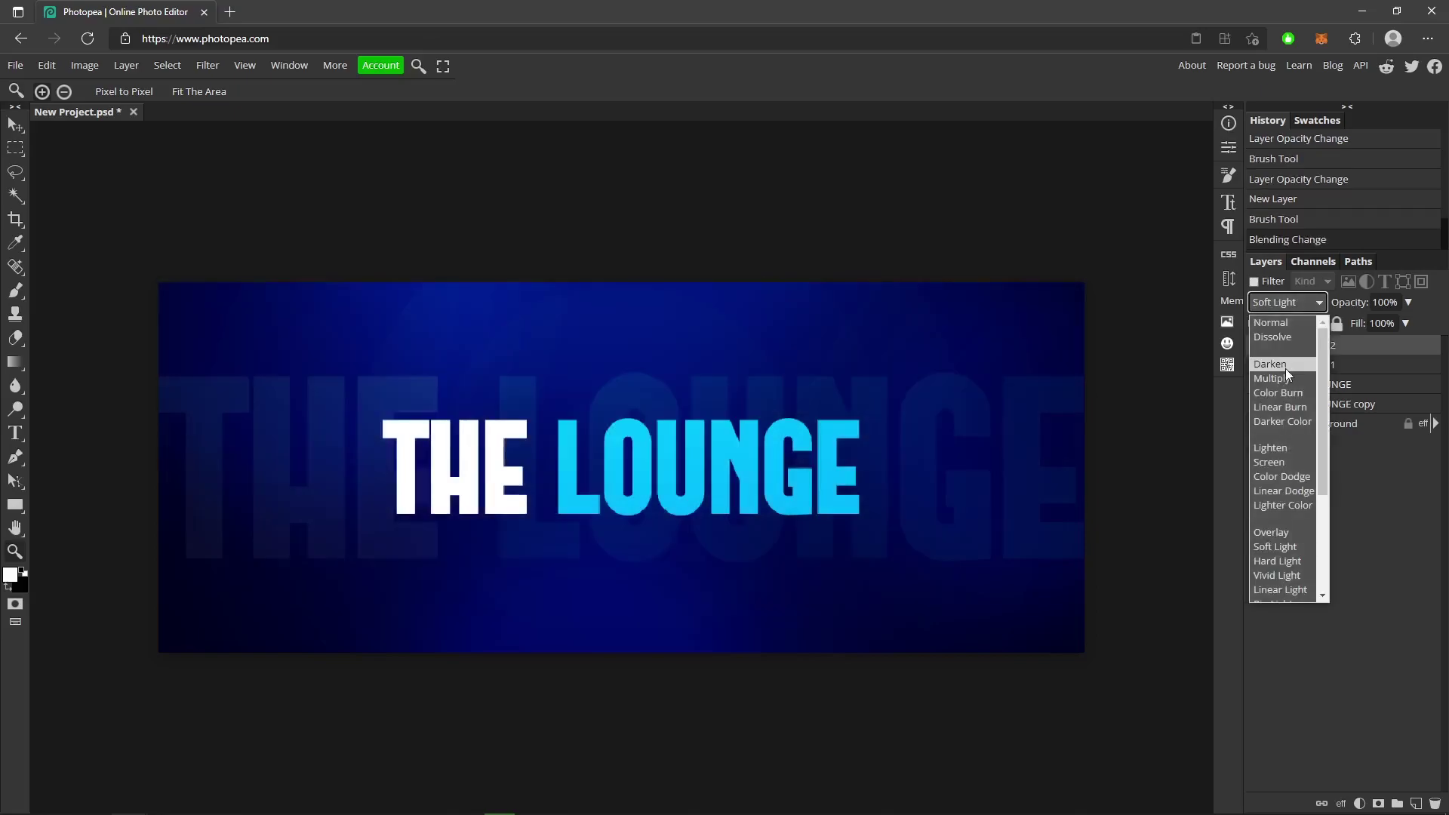
left_click(1292, 323)
left_click(1409, 302)
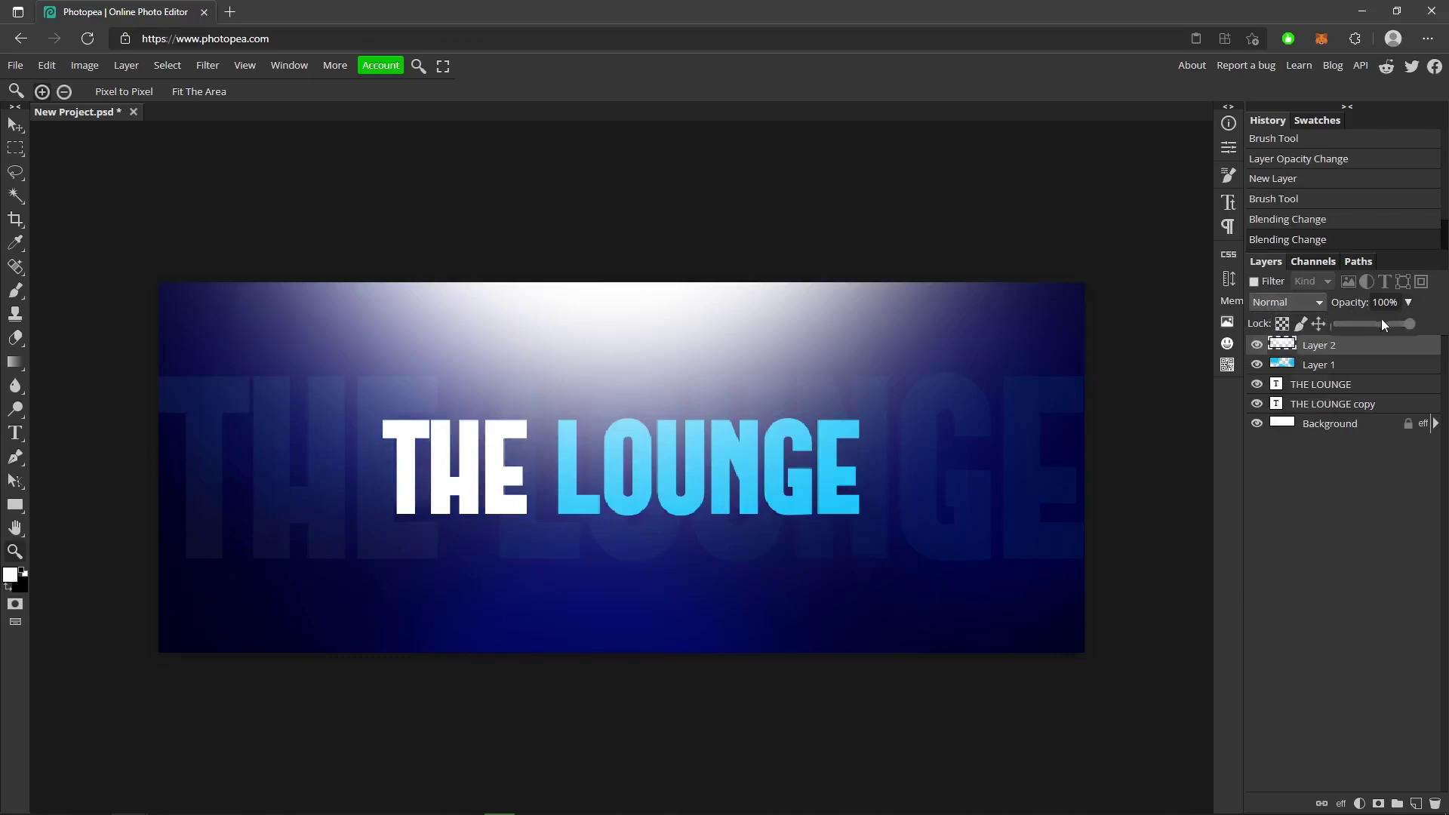
left_click(1356, 324)
left_click_drag(1356, 327, 1361, 321)
left_click(1298, 300)
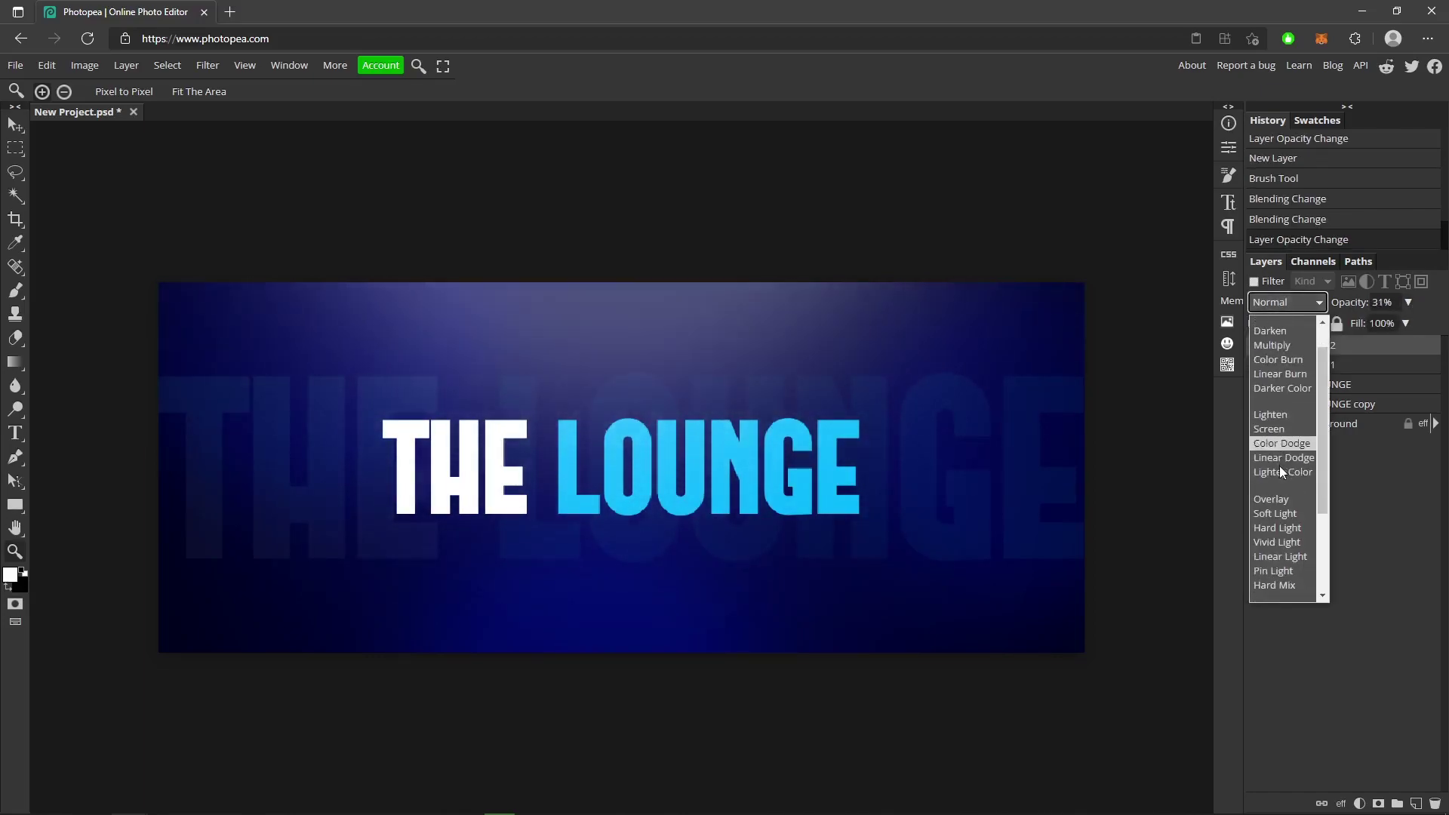
scroll(1283, 468, "down", 1)
left_click(1297, 474)
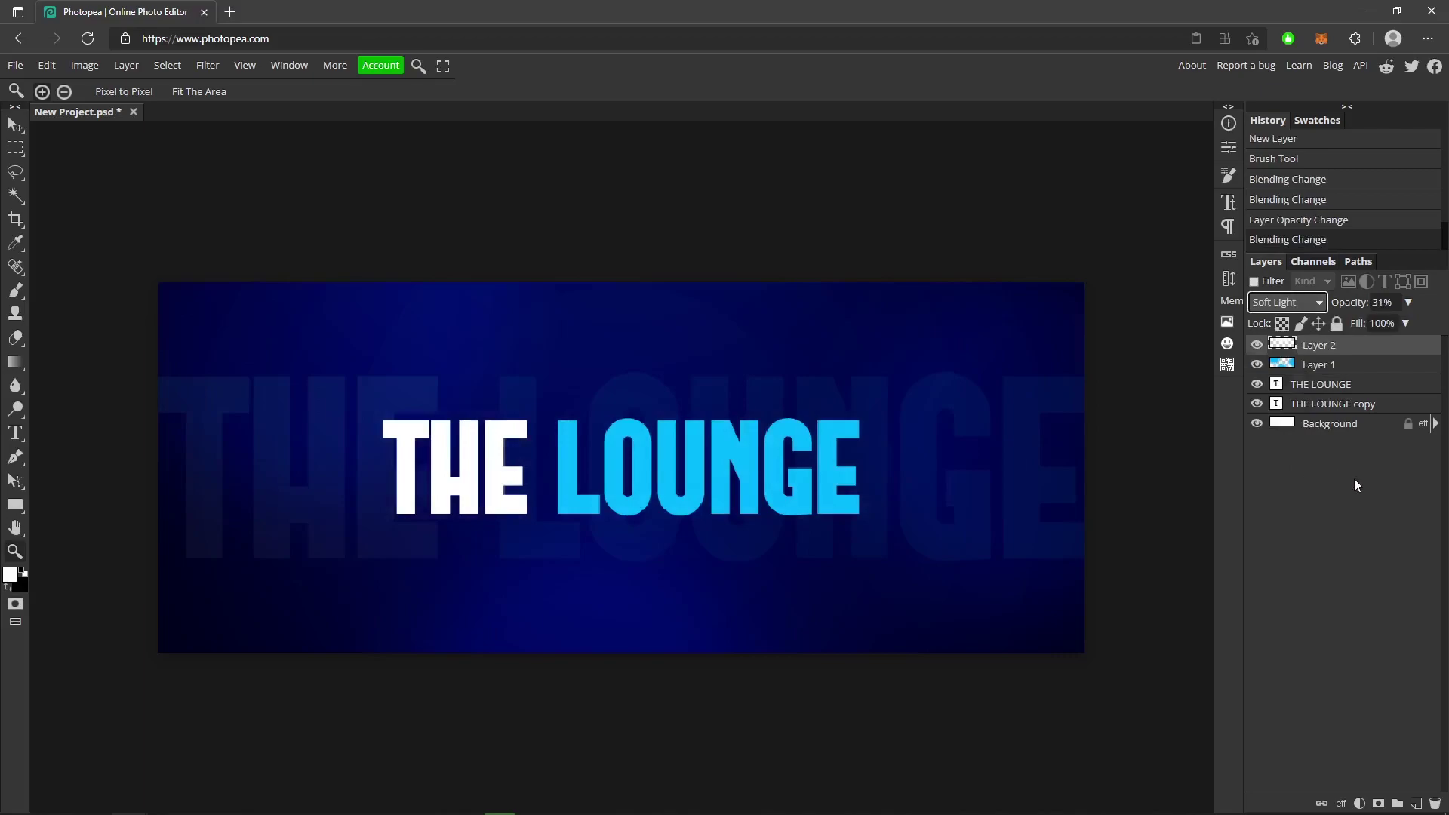
left_click(1338, 372)
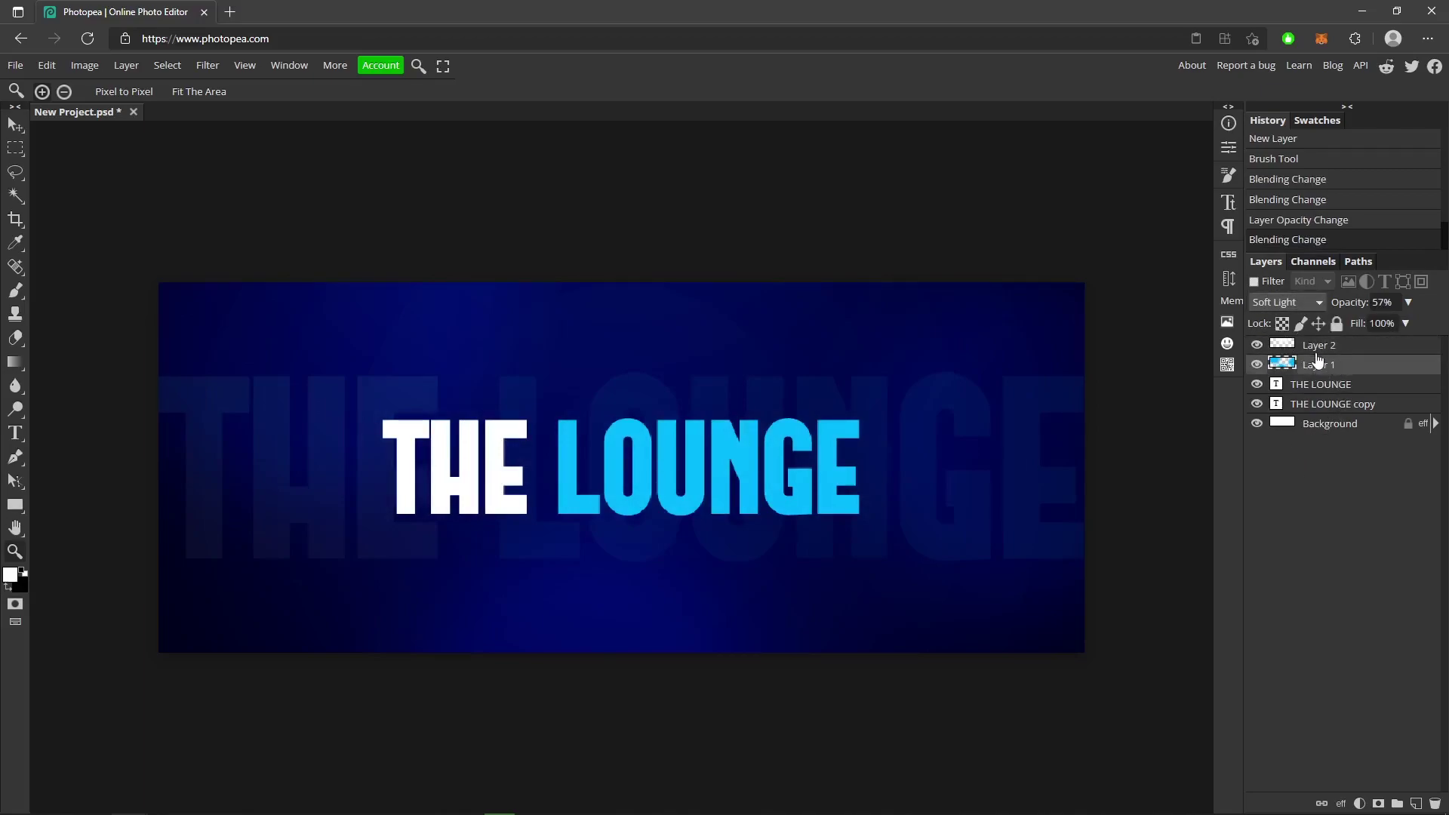
Delete the first glow layer and add a new empty Layer 3 for brush painting.
key("Delete")
left_click(1416, 803)
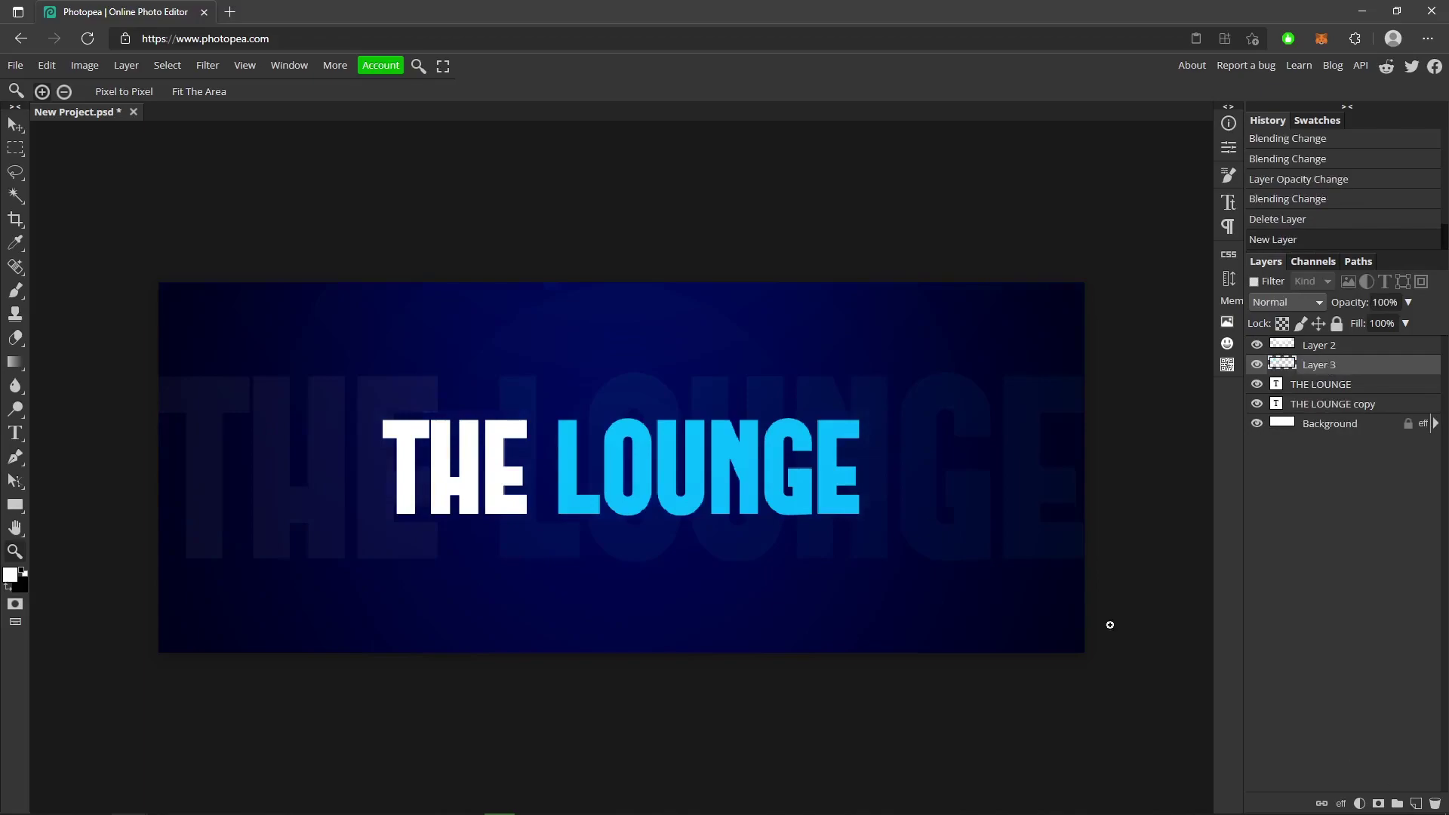
left_click(15, 290)
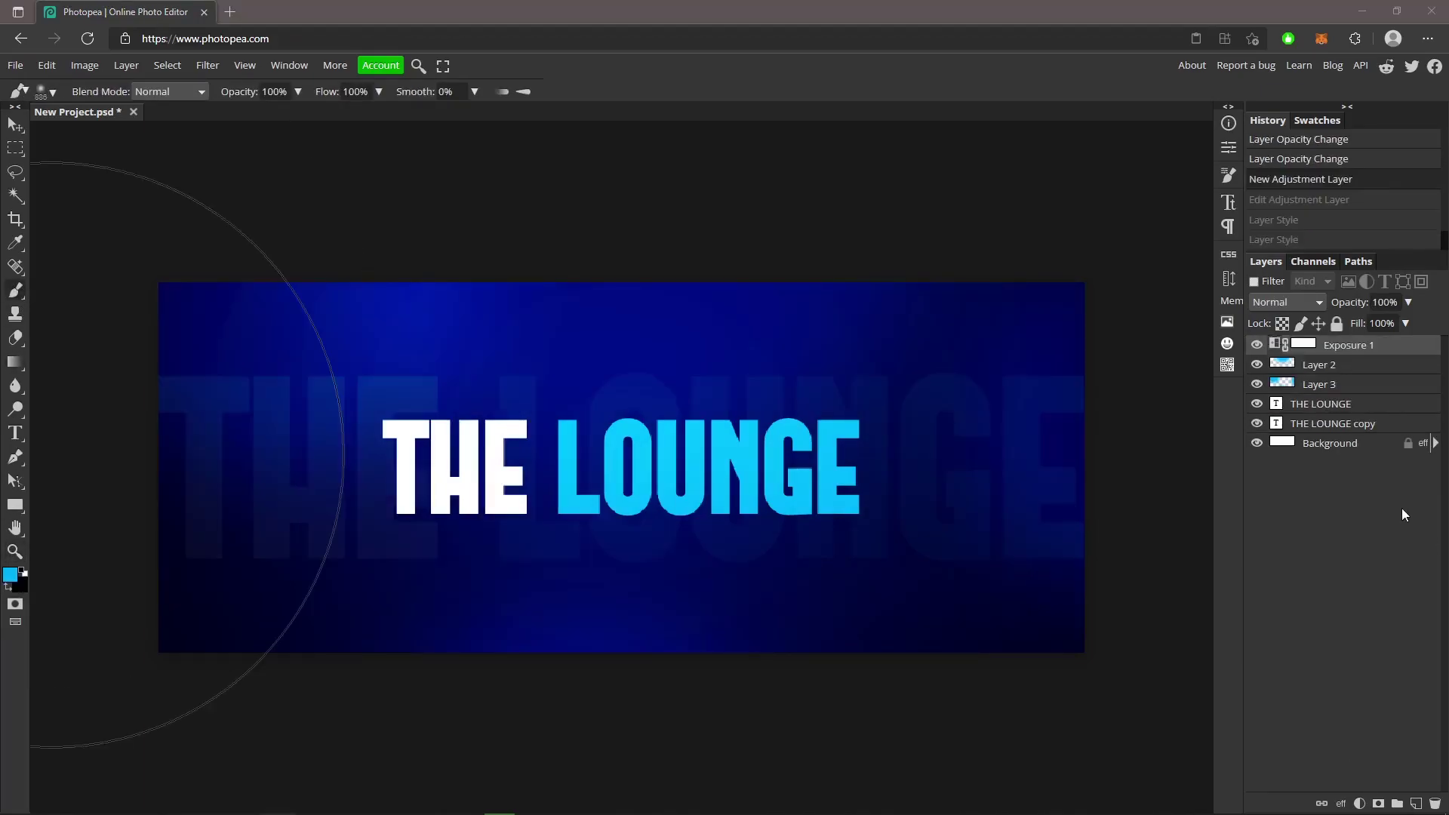
Delete the bold THE LOUNGE title layer and the Exposure 1 adjustment layer.
left_click(1340, 406)
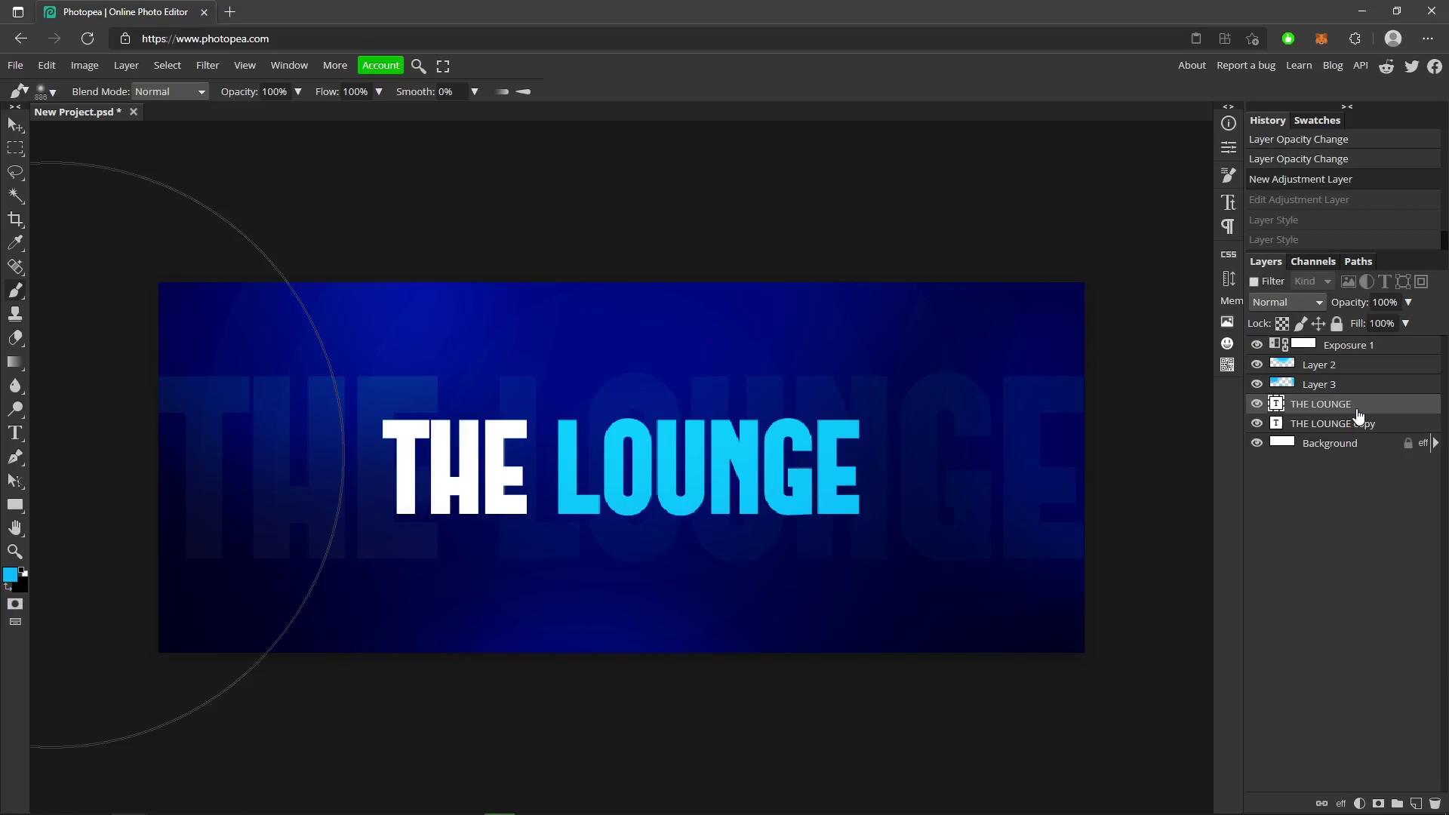
key("Delete")
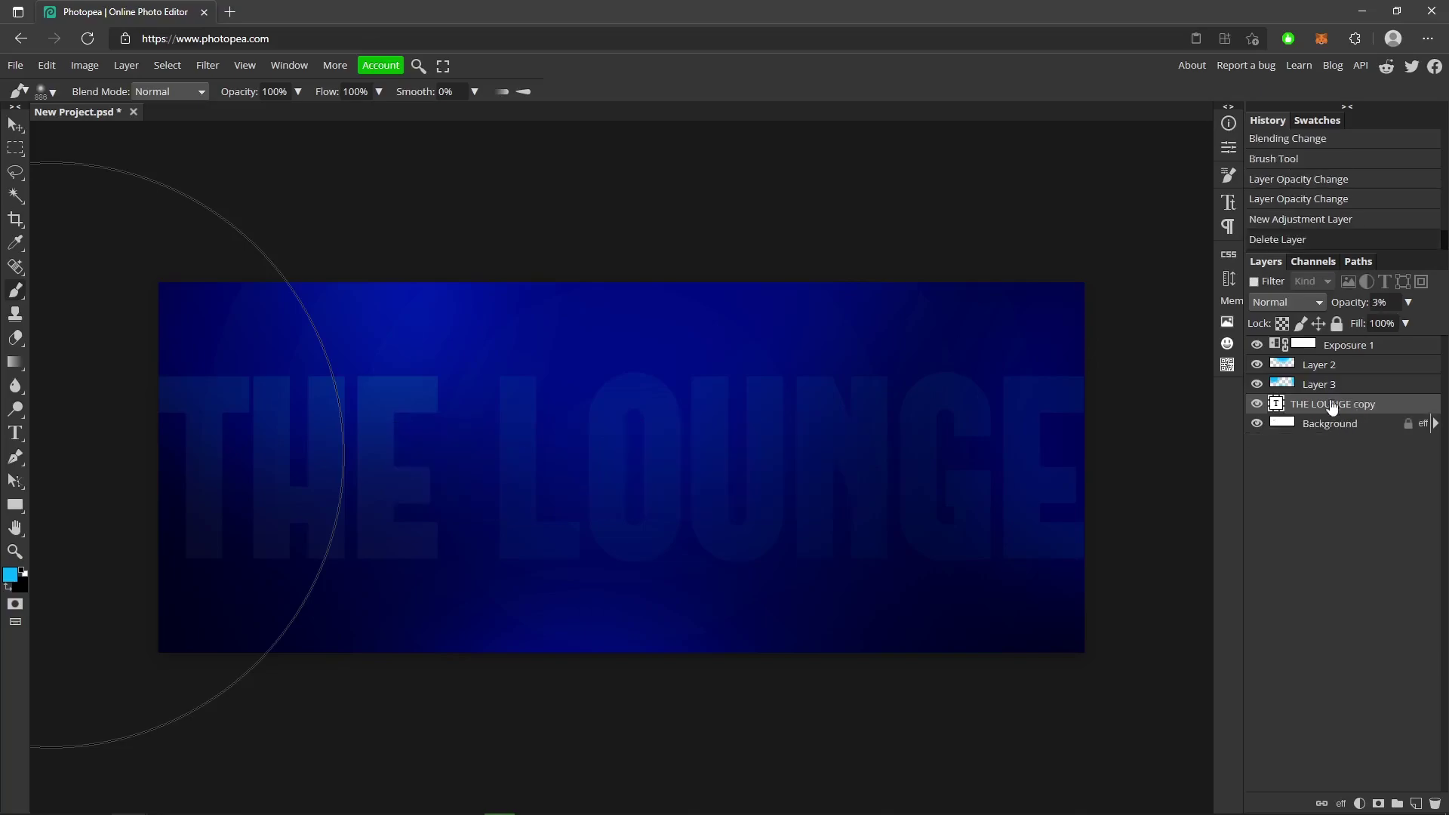
left_click(1332, 350)
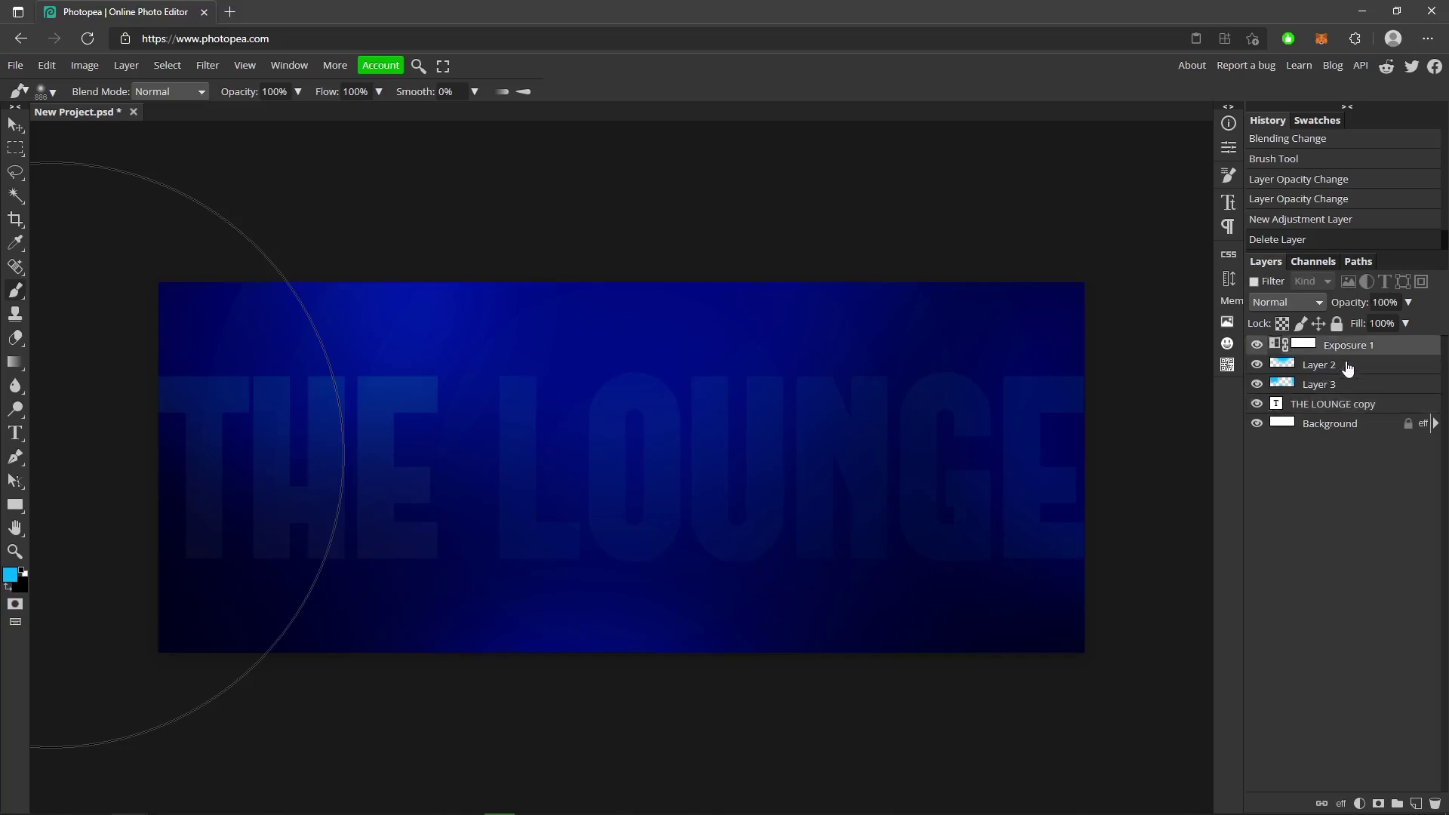
key("Delete")
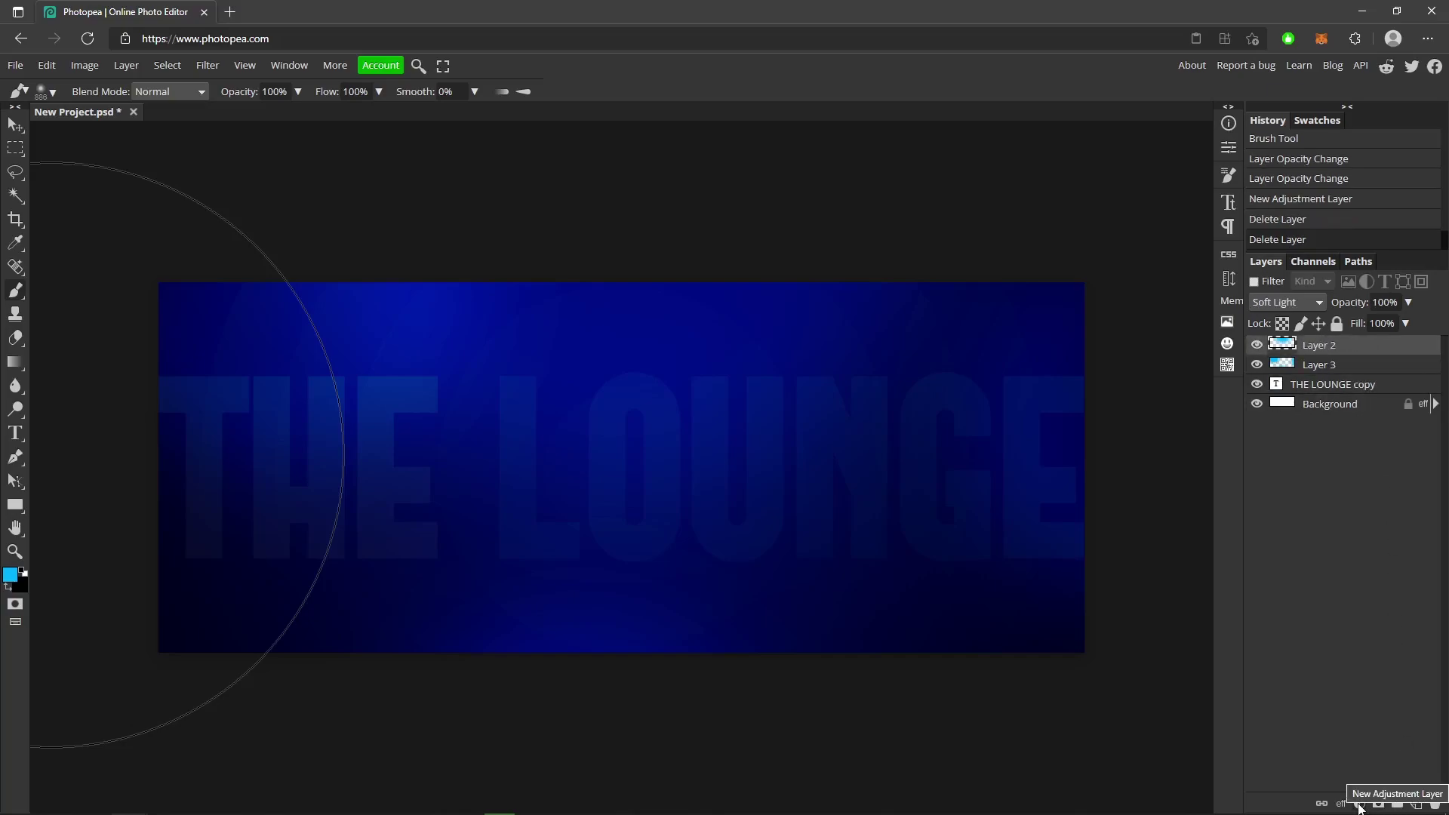
Add an Exposure adjustment layer set to +7.20 so the banner turns bright blue.
left_click(1360, 806)
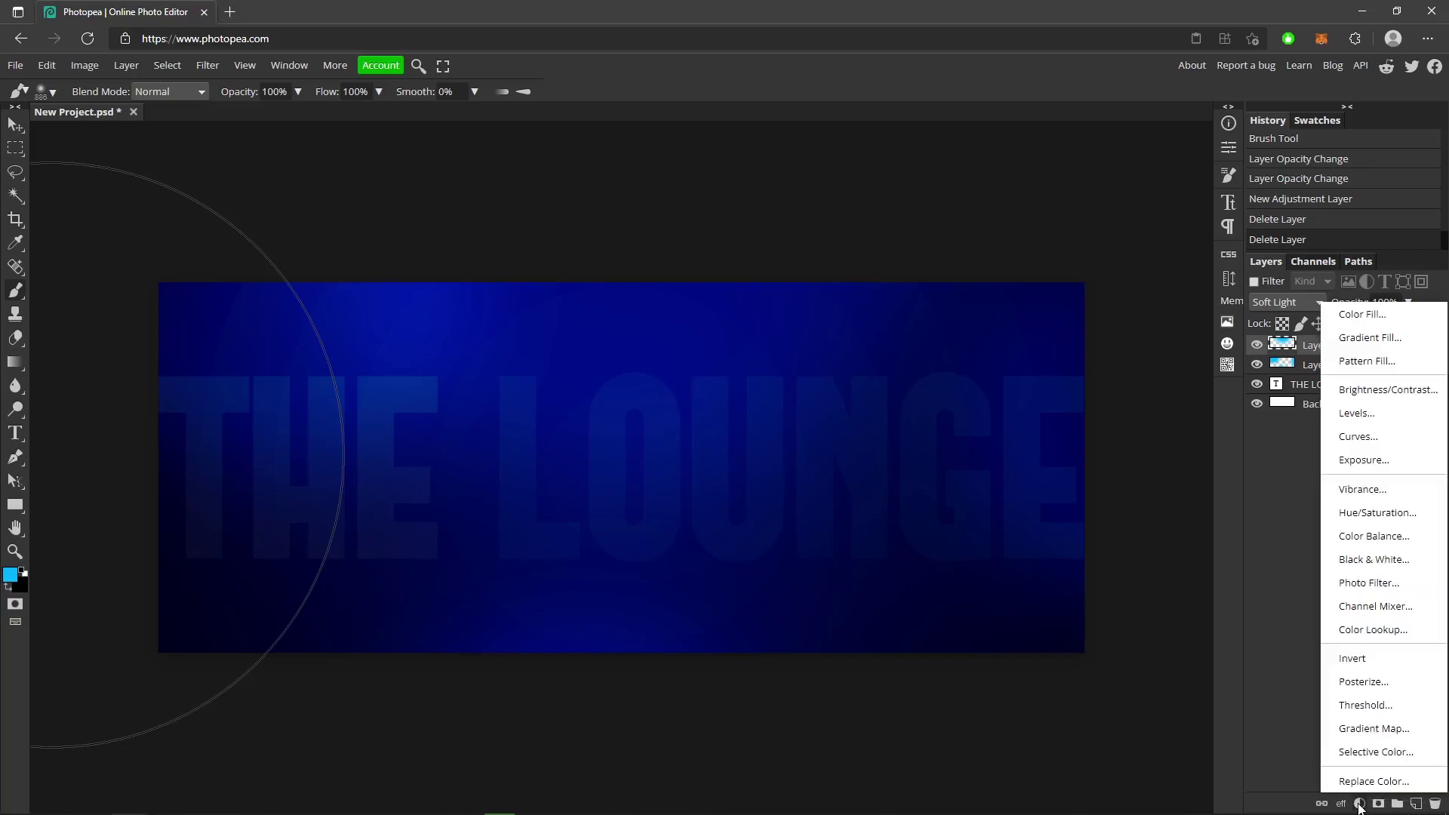
left_click(1374, 462)
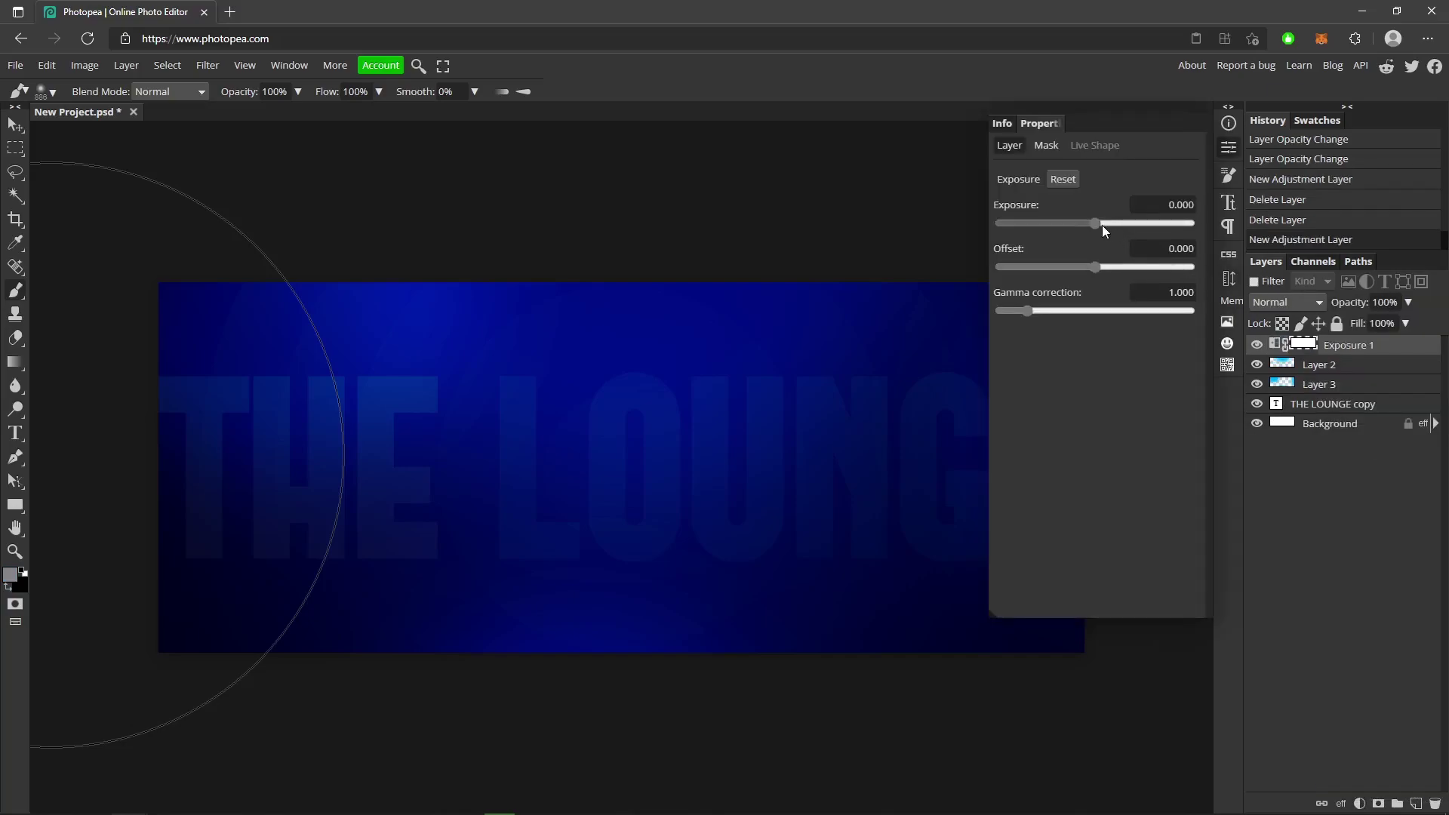
left_click_drag(1100, 225, 1129, 215)
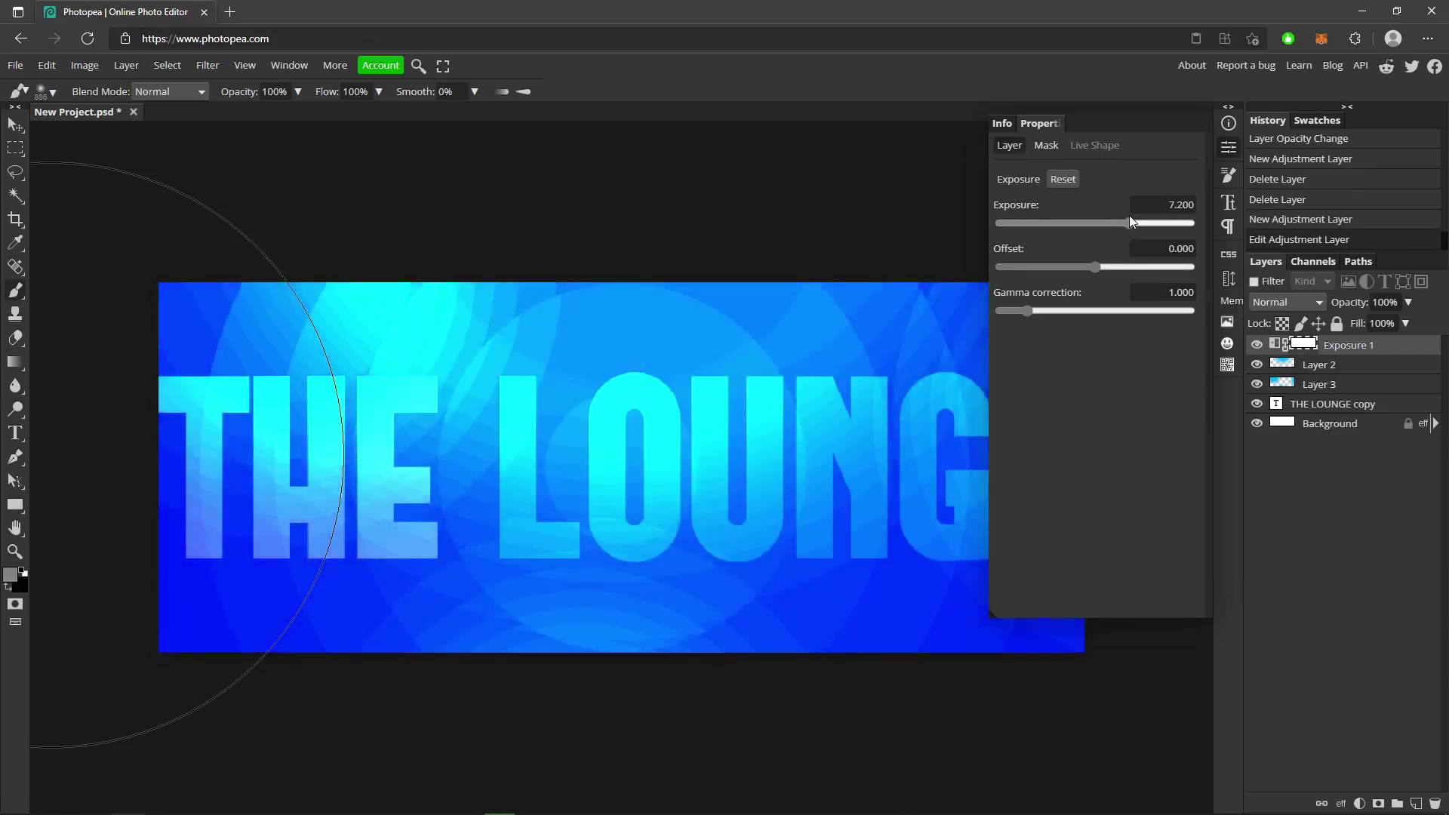
left_click(1331, 386)
left_click(1229, 151)
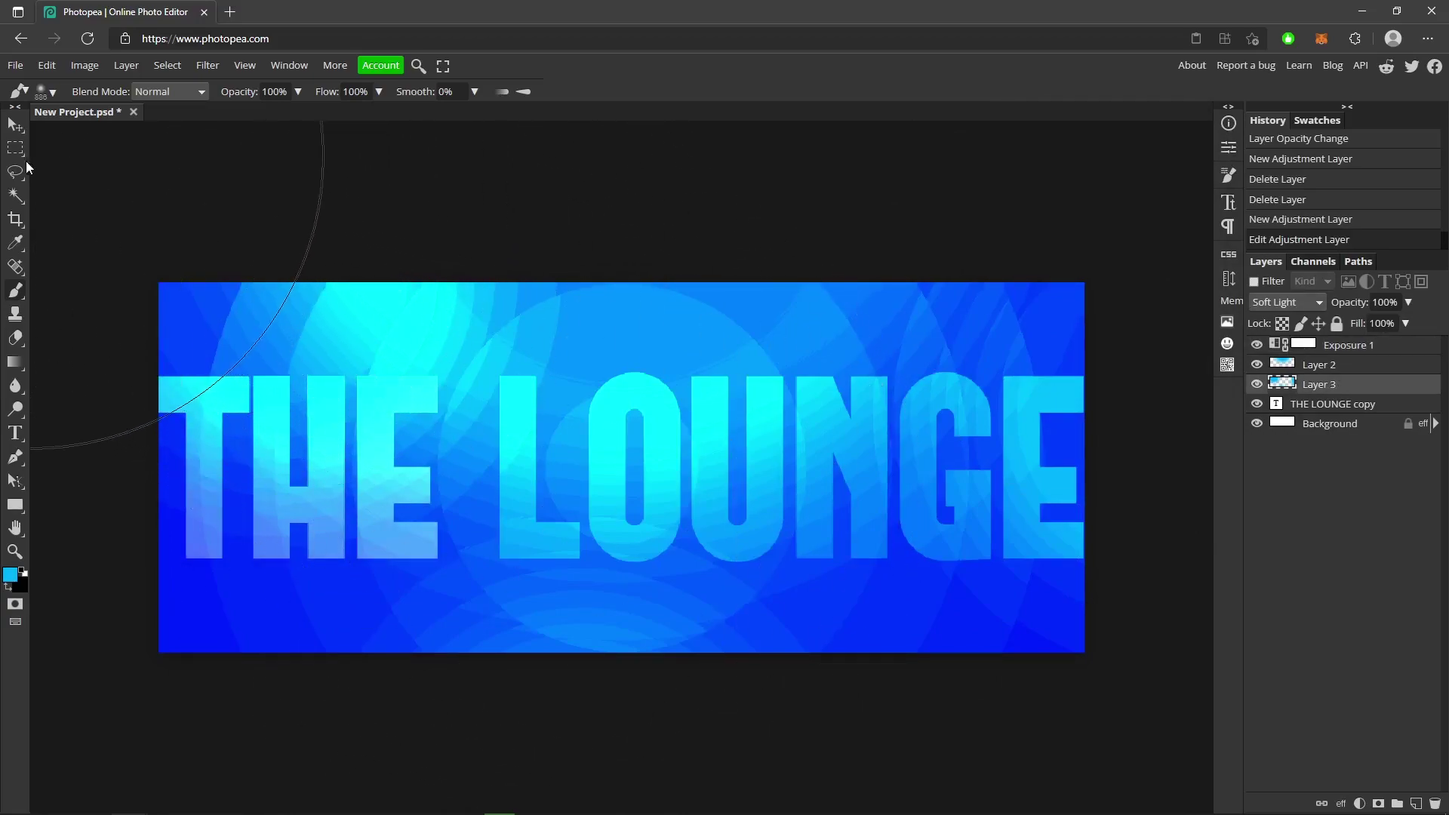
key("v")
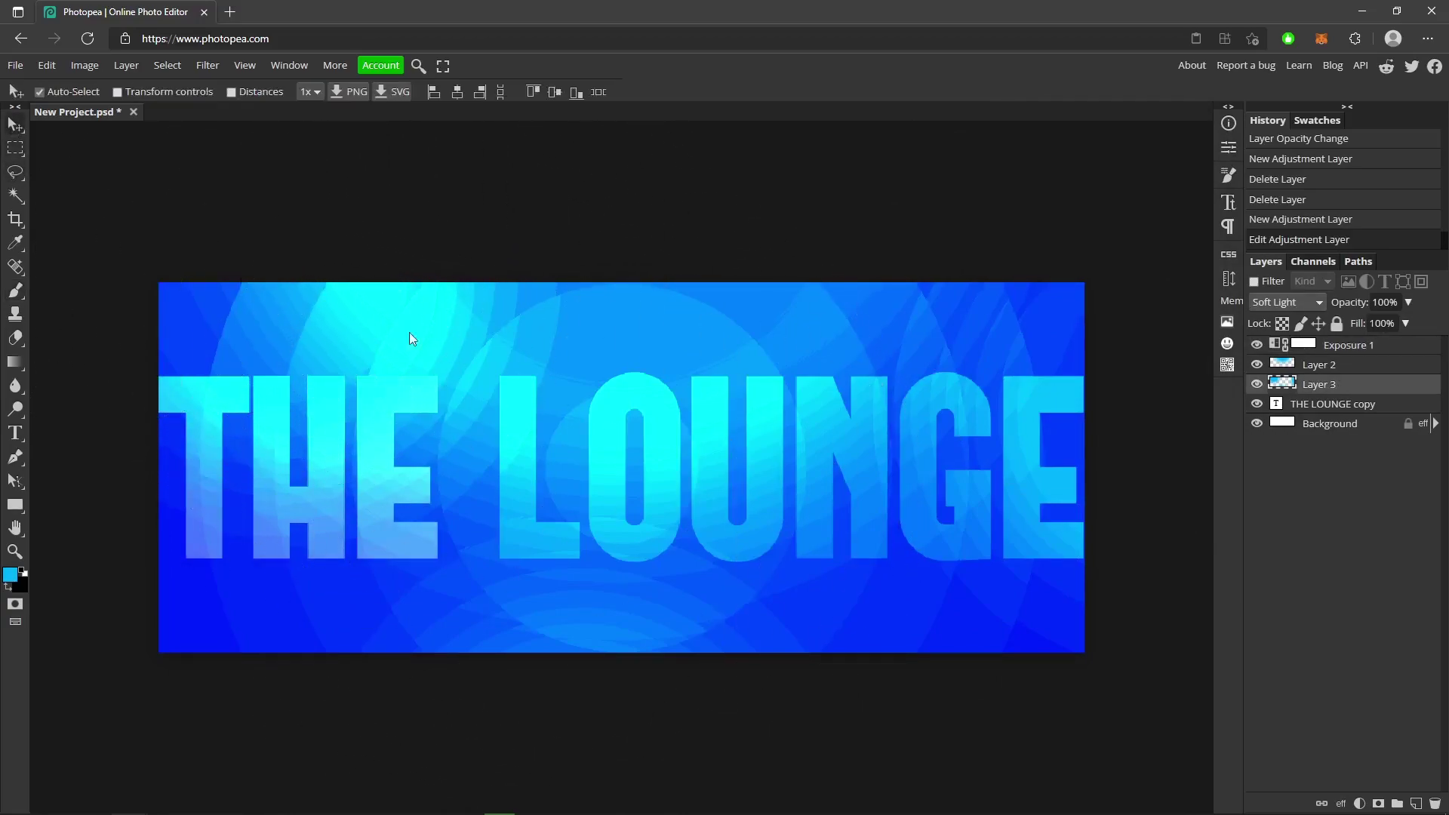
Scale the faint THE LOUNGE copy to 80.35% and centre it on the banner.
left_click(673, 477)
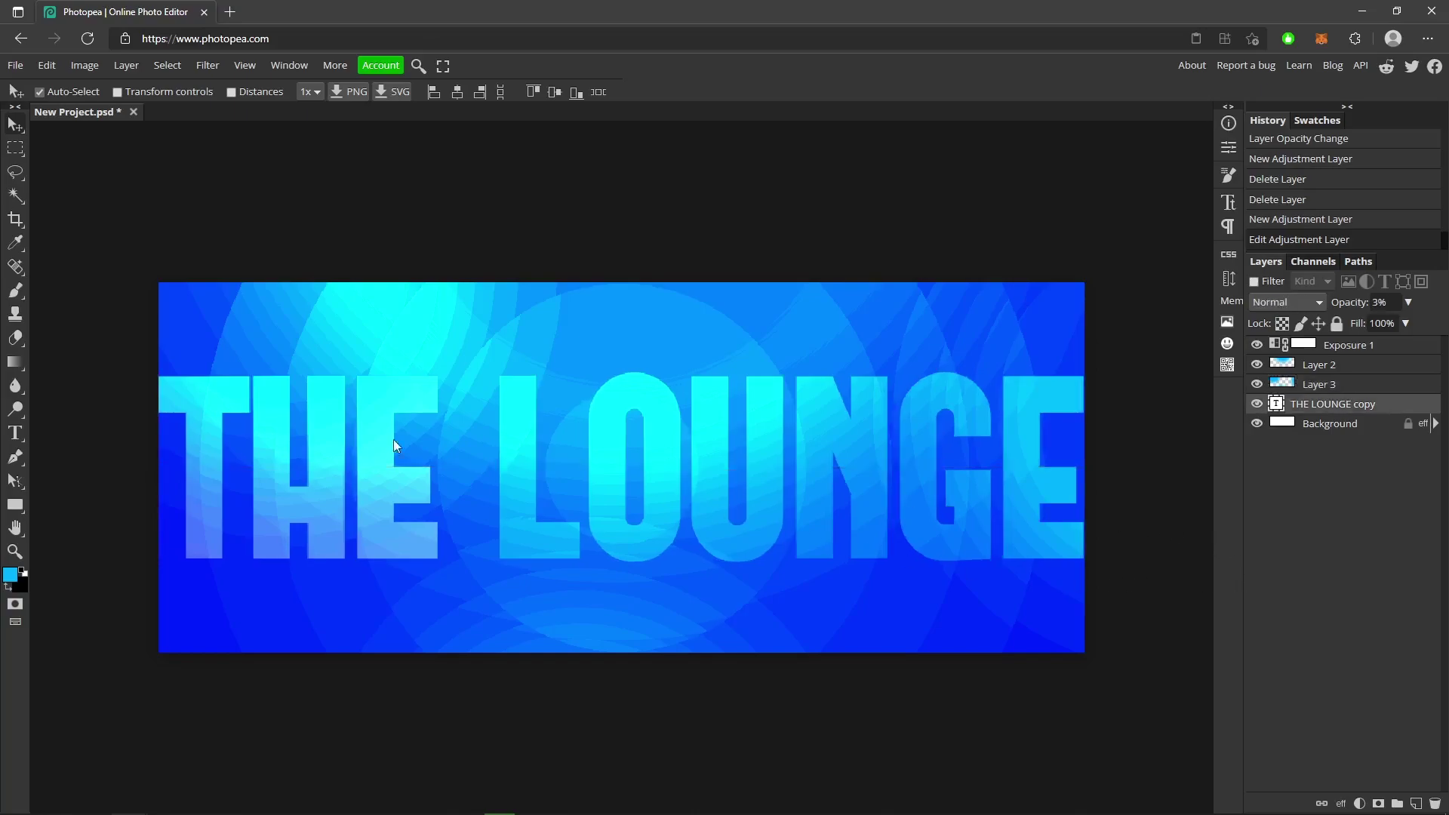
key("ctrl+t")
left_click_drag(159, 367, 340, 407)
left_click_drag(529, 474, 441, 460)
left_click(604, 92)
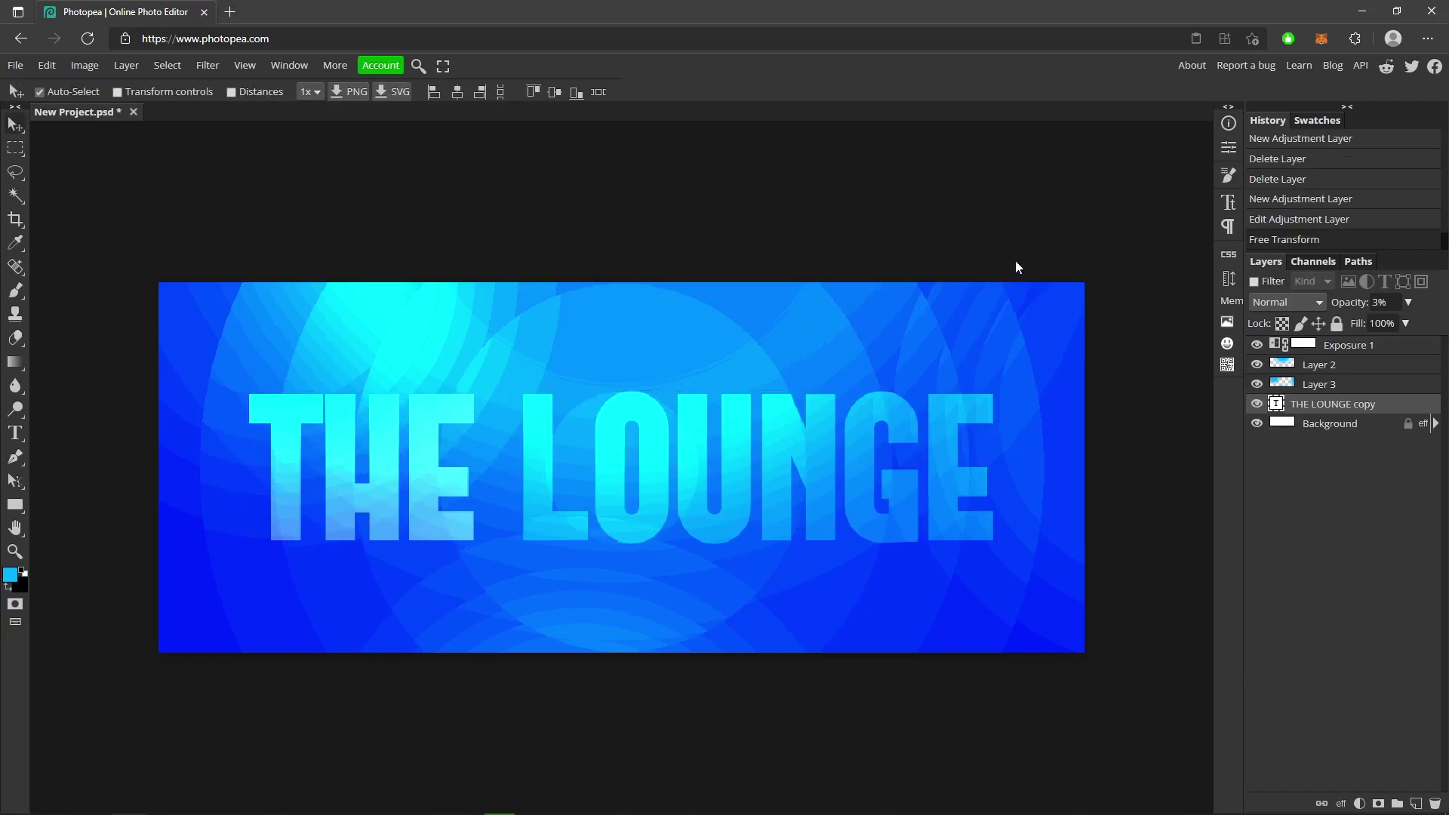